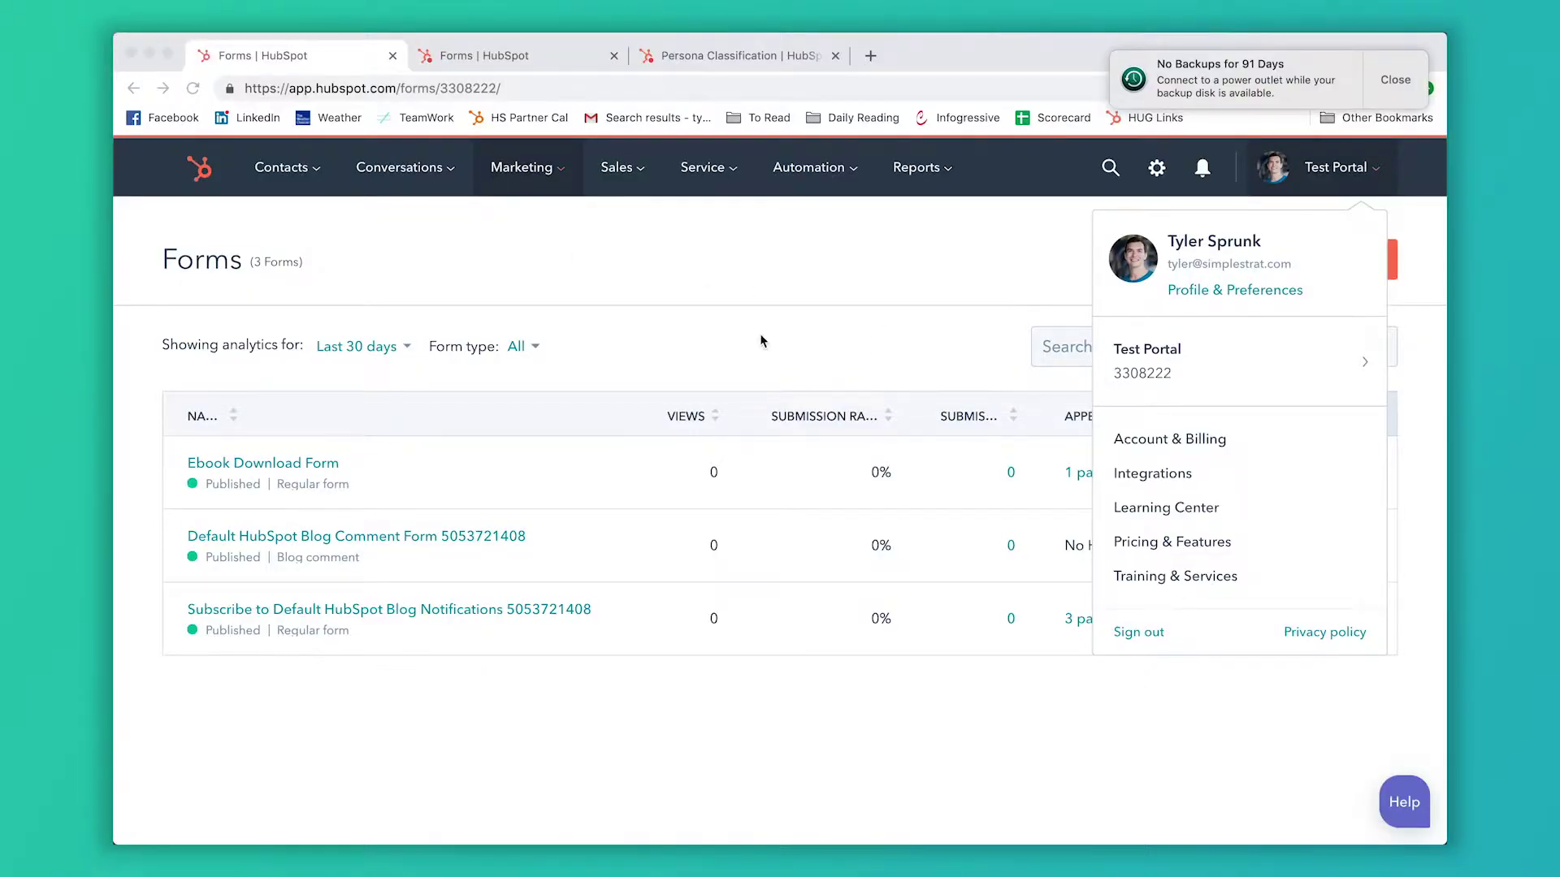
Clear the backup warning and account panel, then open the Ebook Download Form from Marketing.
{"action": "left_click", "coordinate": [1395, 79]}
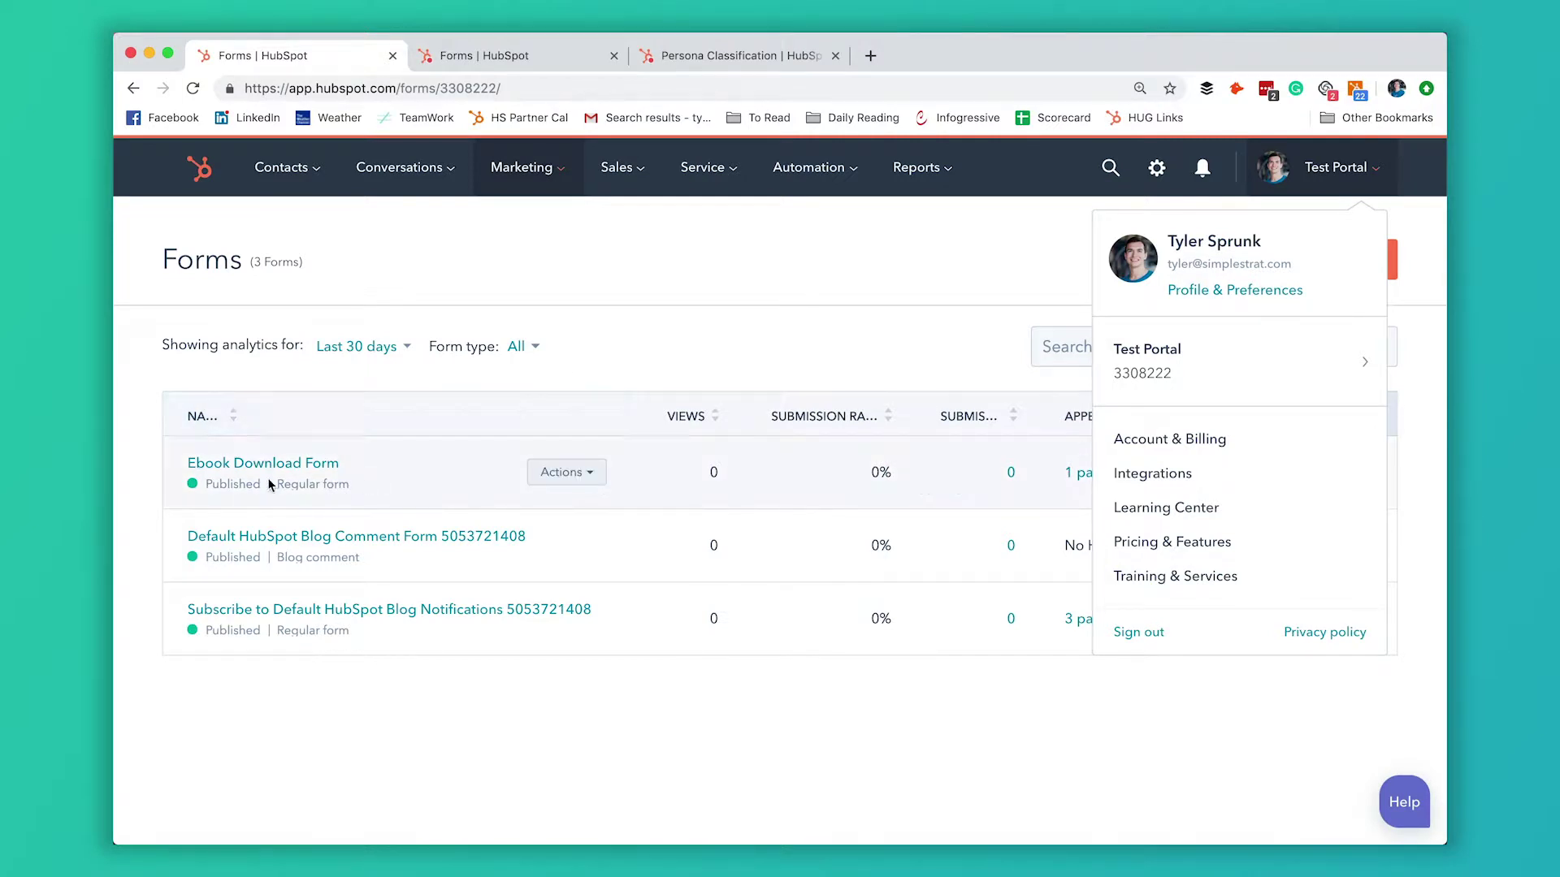
{"action": "left_click", "coordinate": [590, 296]}
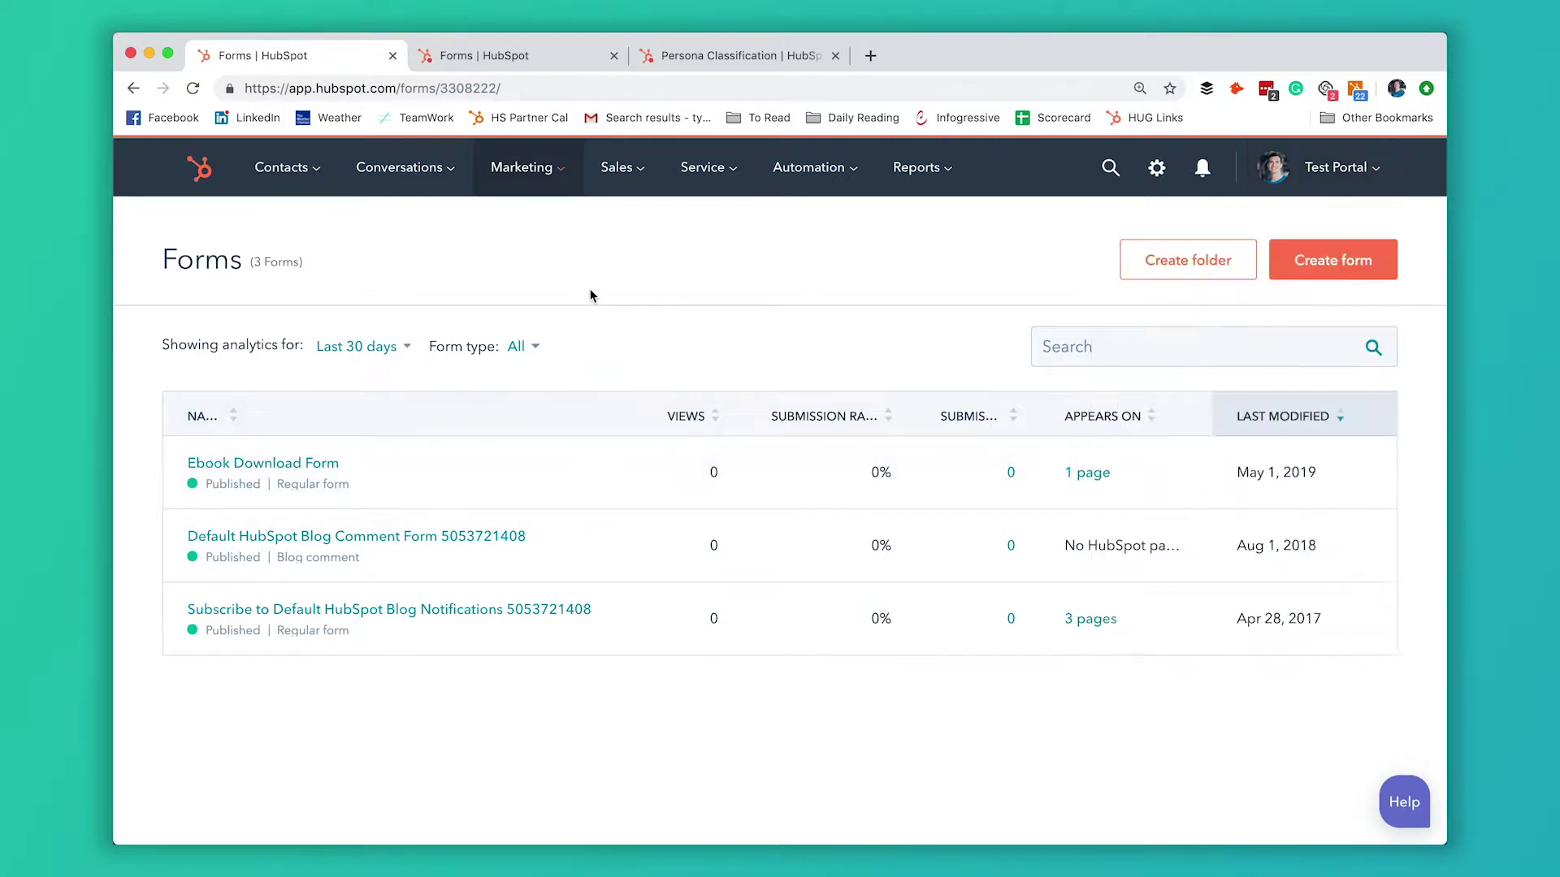
{"action": "left_click", "coordinate": [536, 174]}
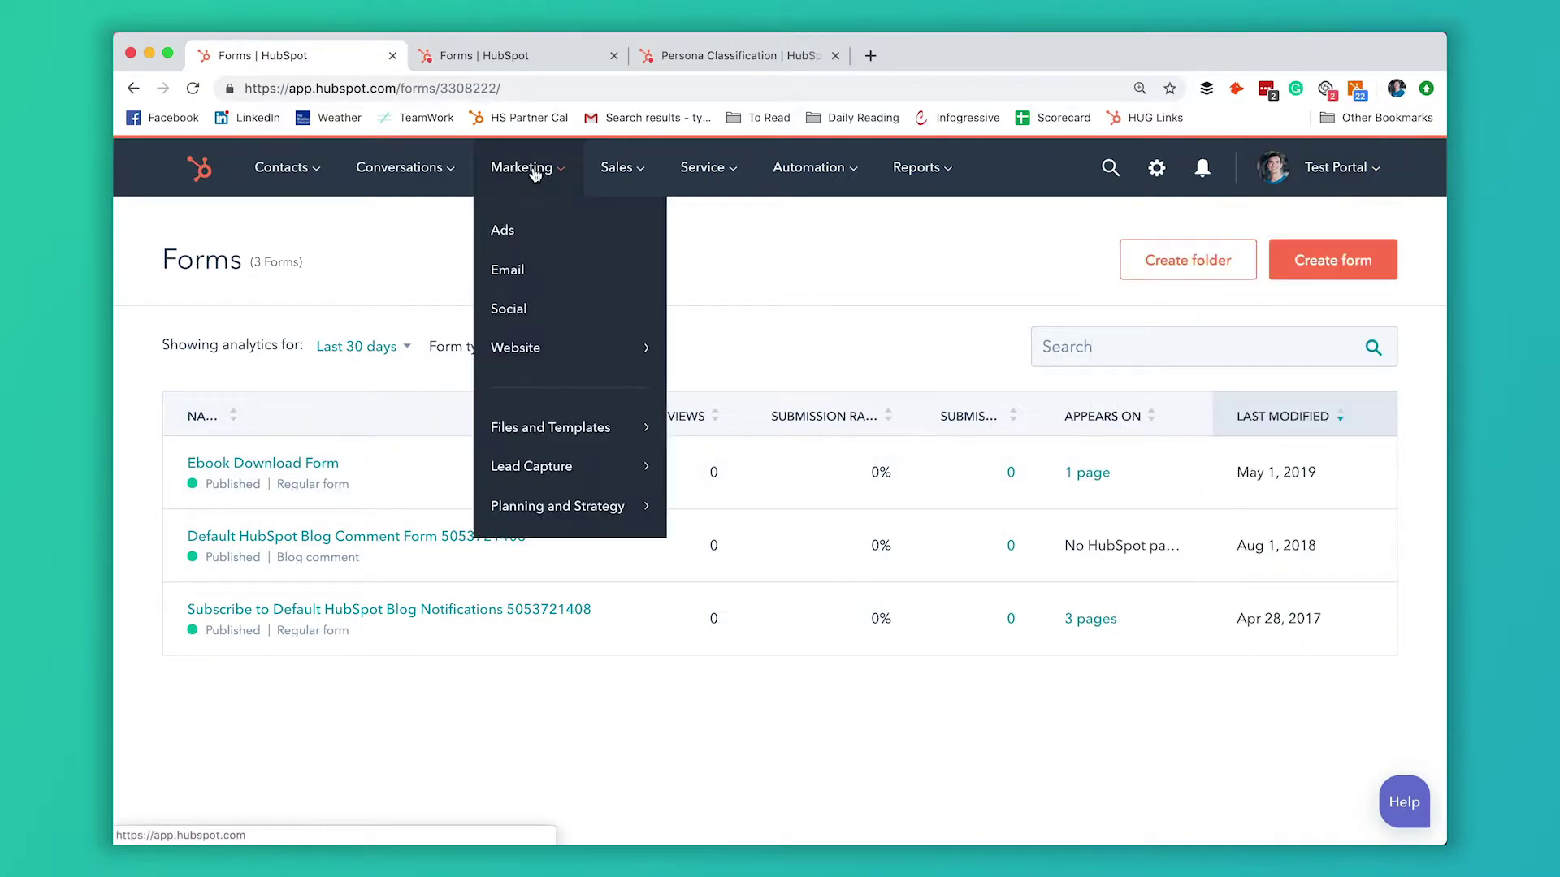
{"action": "mouse_move", "coordinate": [560, 472]}
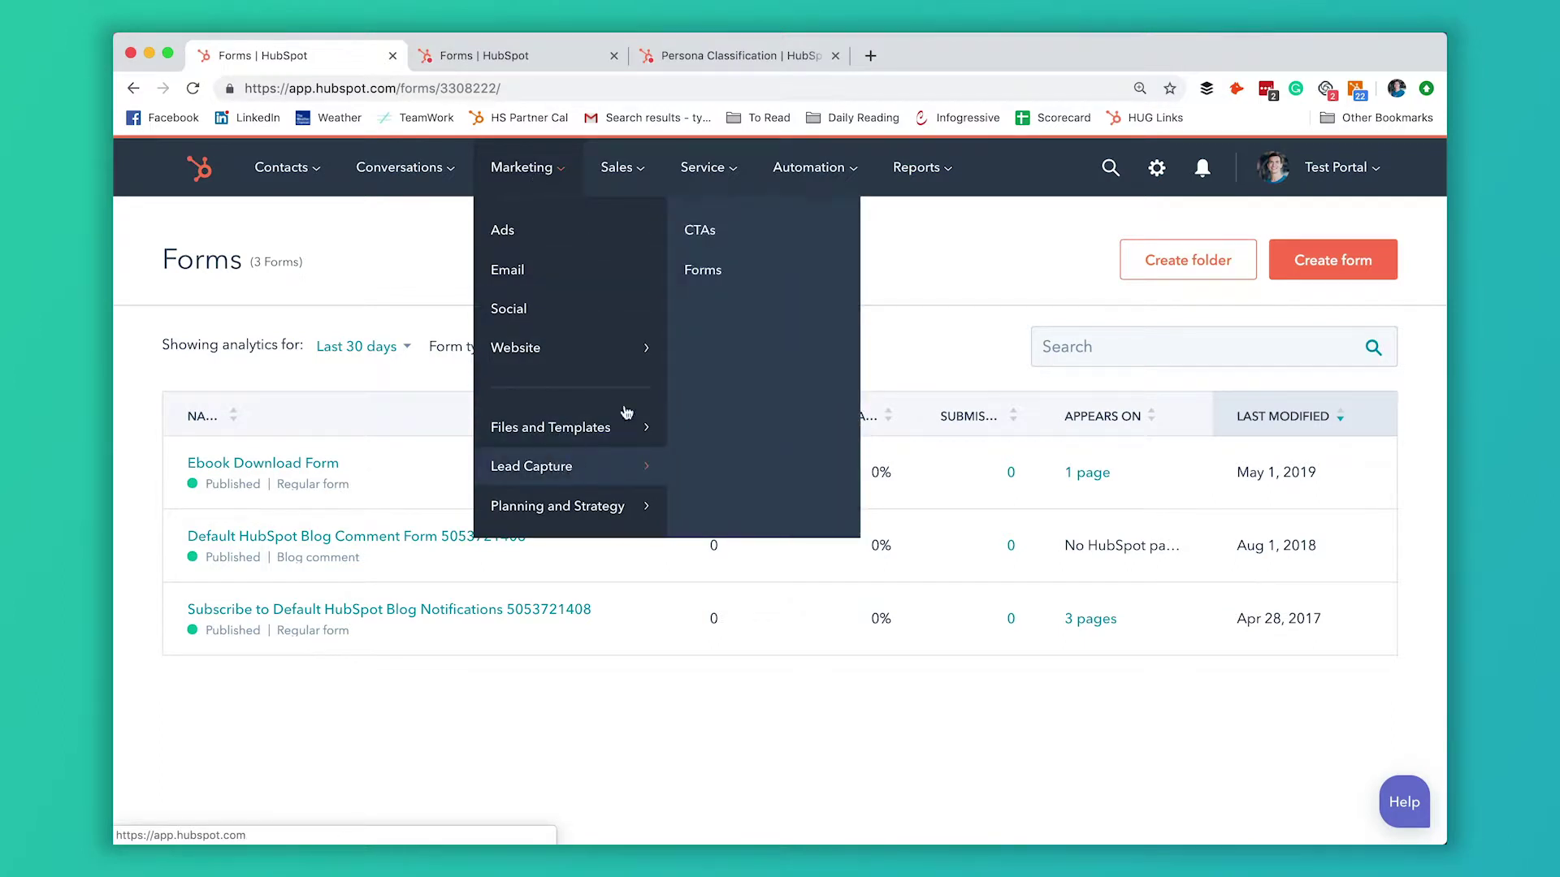
{"action": "left_click", "coordinate": [325, 473]}
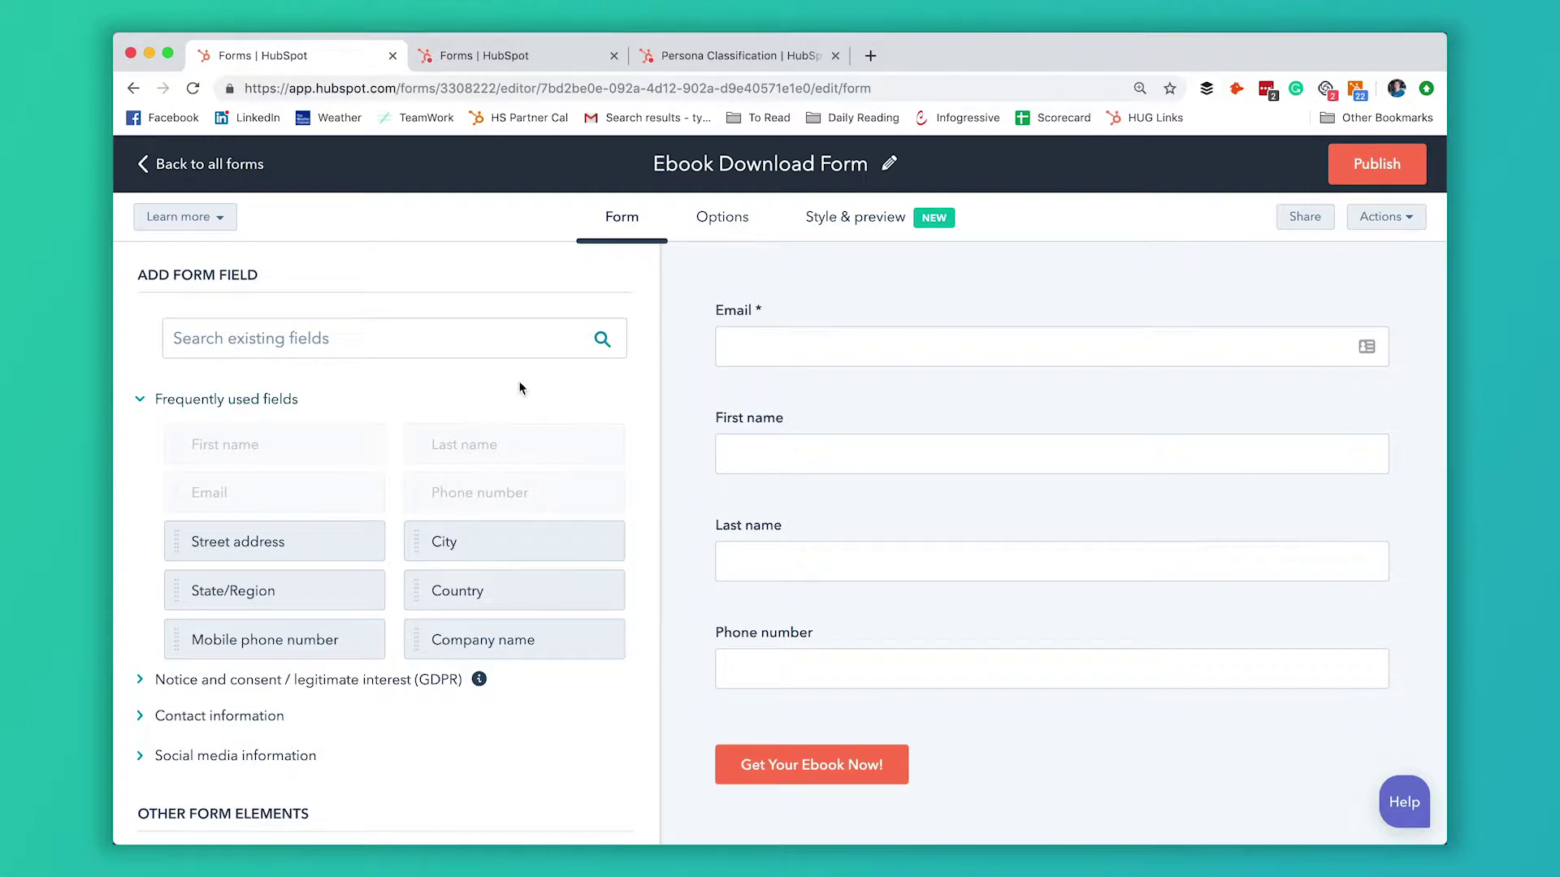
Search existing fields for 'persona' and place the Persona field below Phone number.
{"action": "scroll", "coordinate": [425, 432], "scroll_direction": "down", "scroll_amount": 1}
{"action": "scroll", "coordinate": [425, 432], "scroll_direction": "up", "scroll_amount": 1}
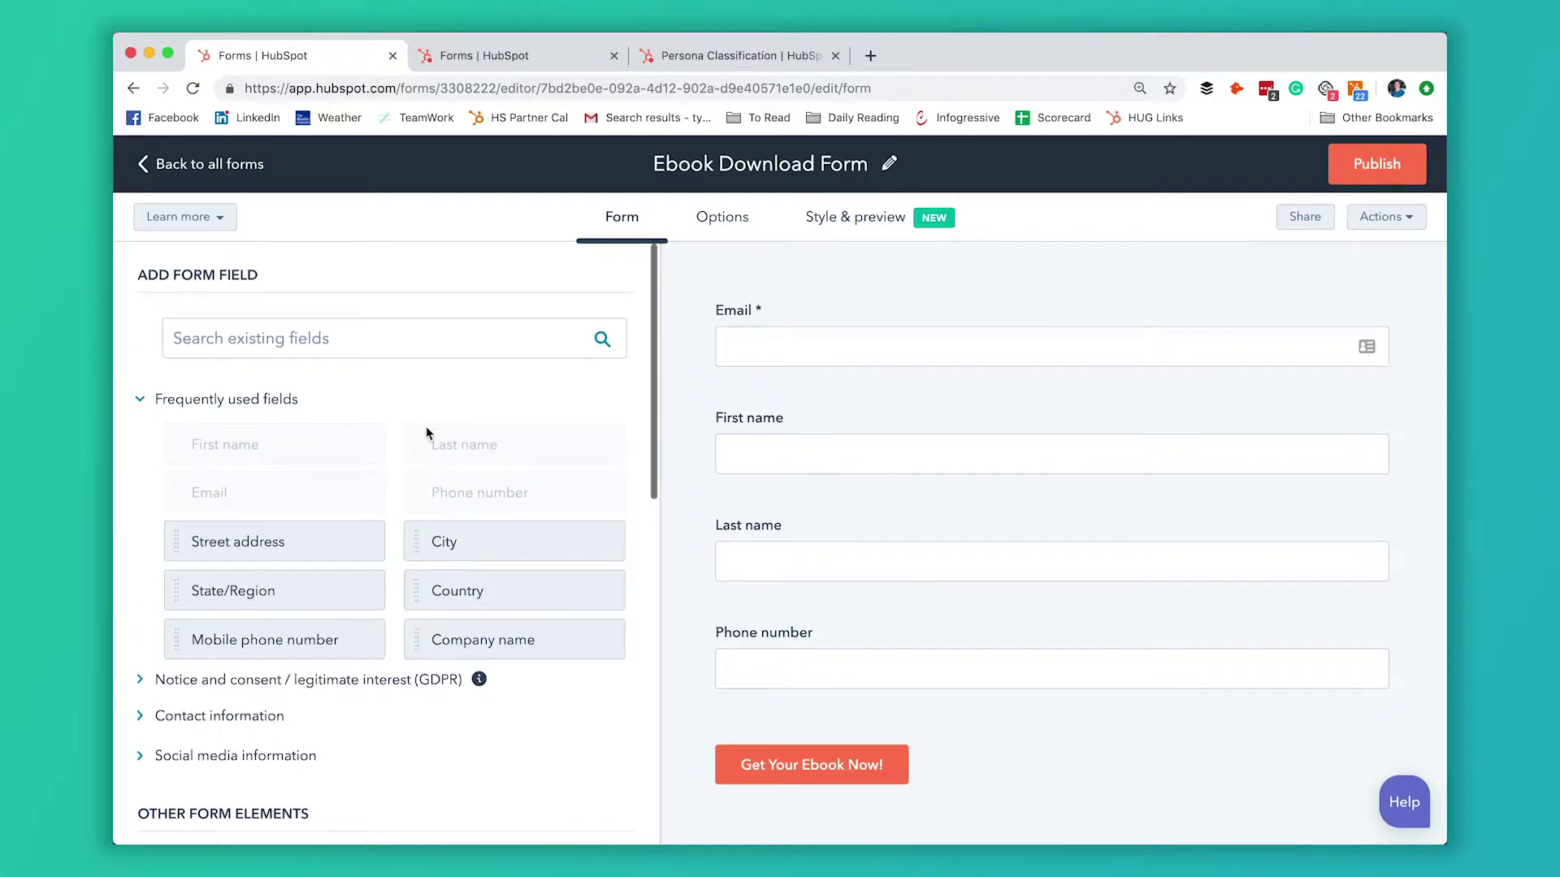
{"action": "left_click", "coordinate": [452, 341]}
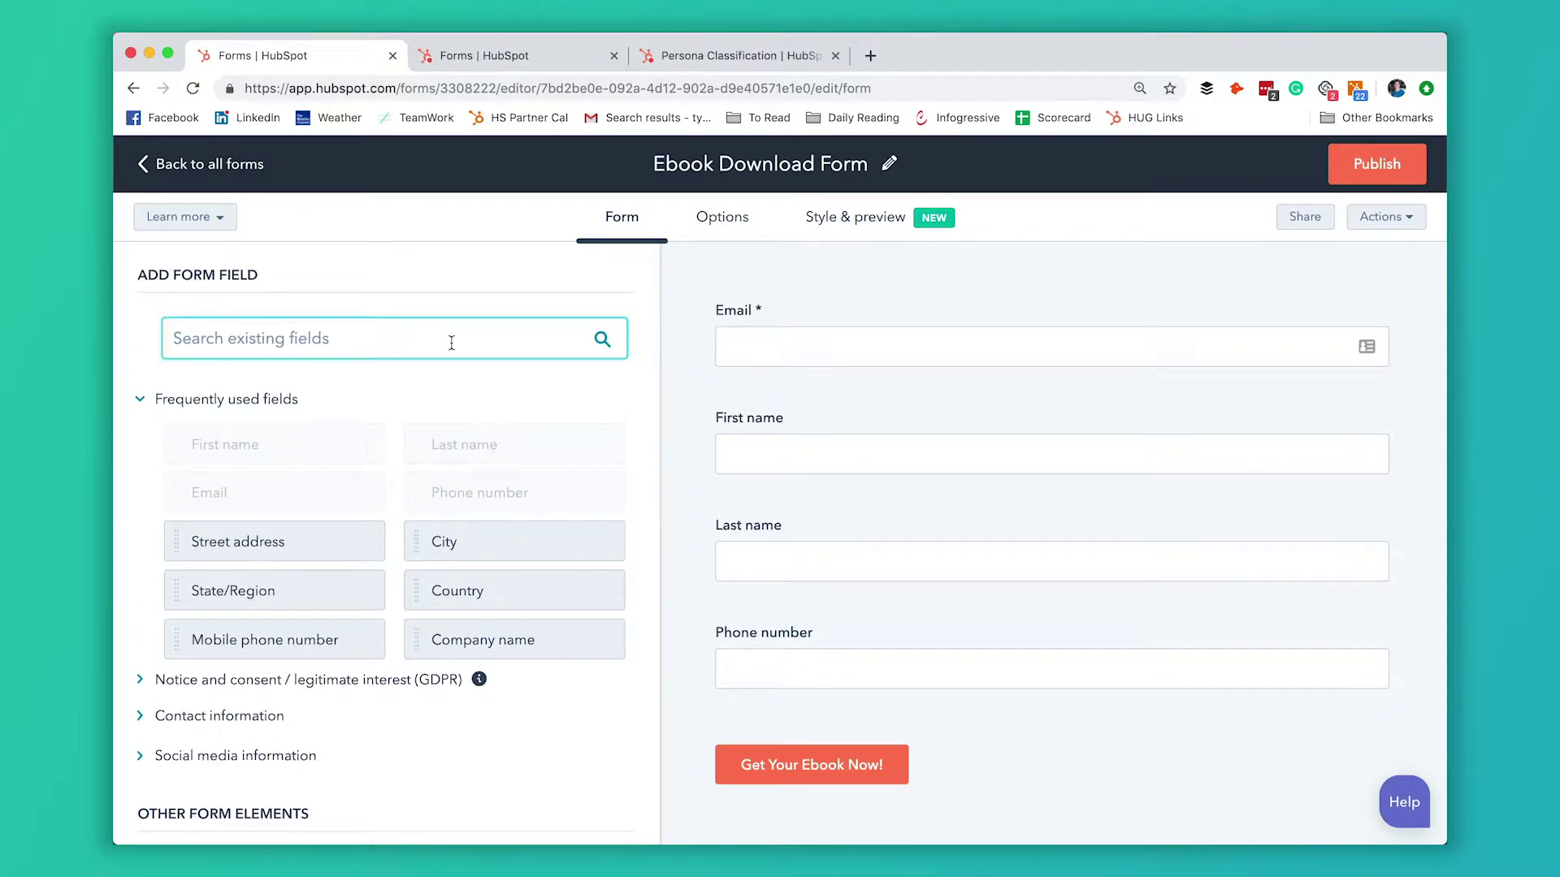
{"action": "type", "text": "persona"}
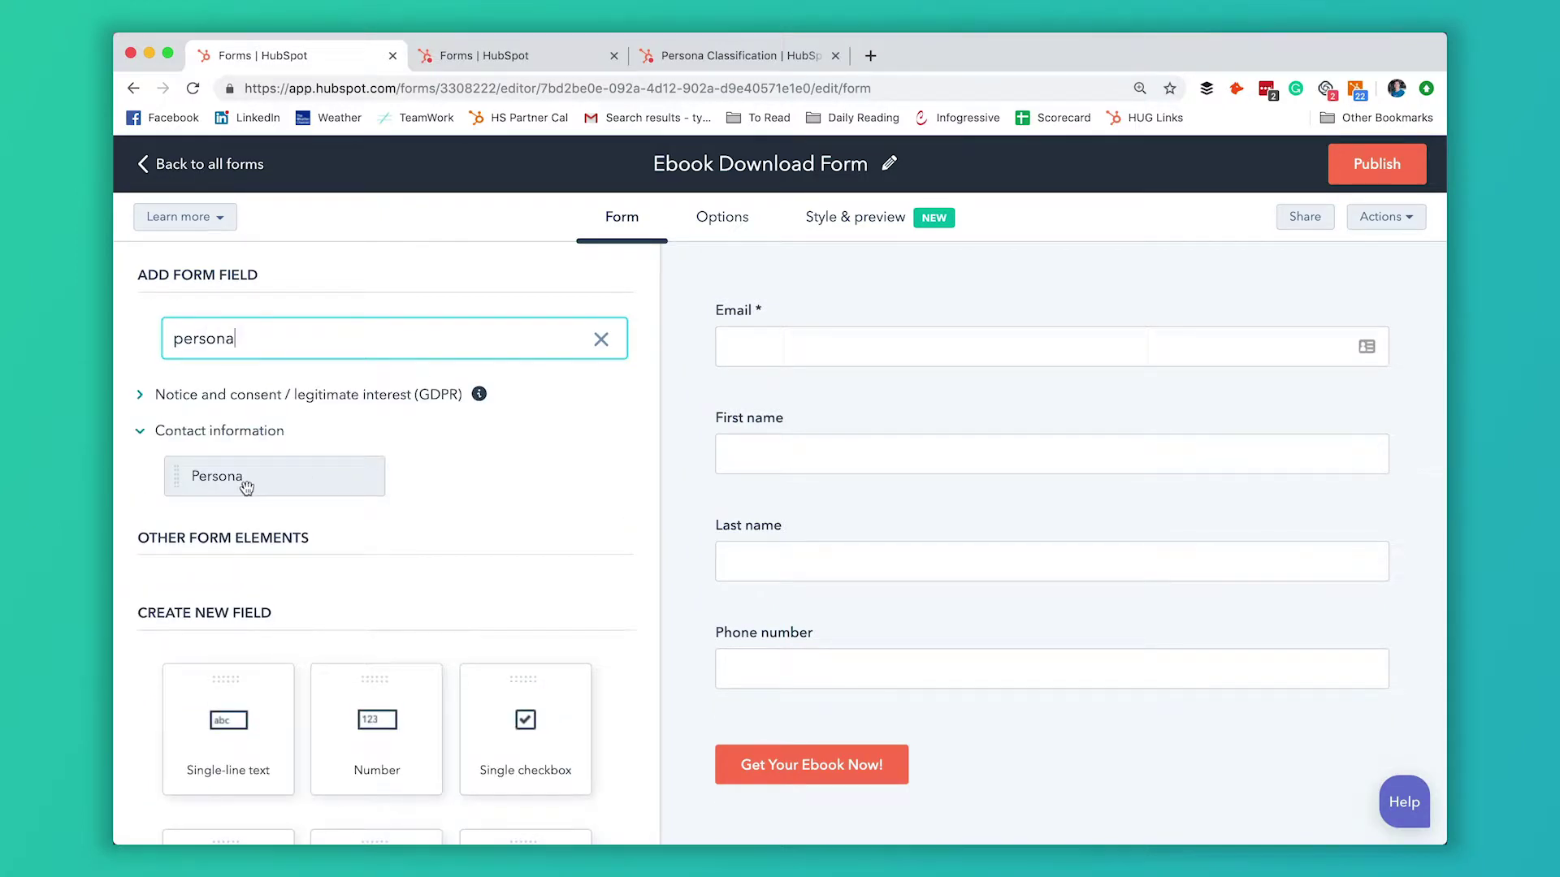
{"action": "left_click_drag", "start_coordinate": [247, 488], "coordinate": [881, 714]}
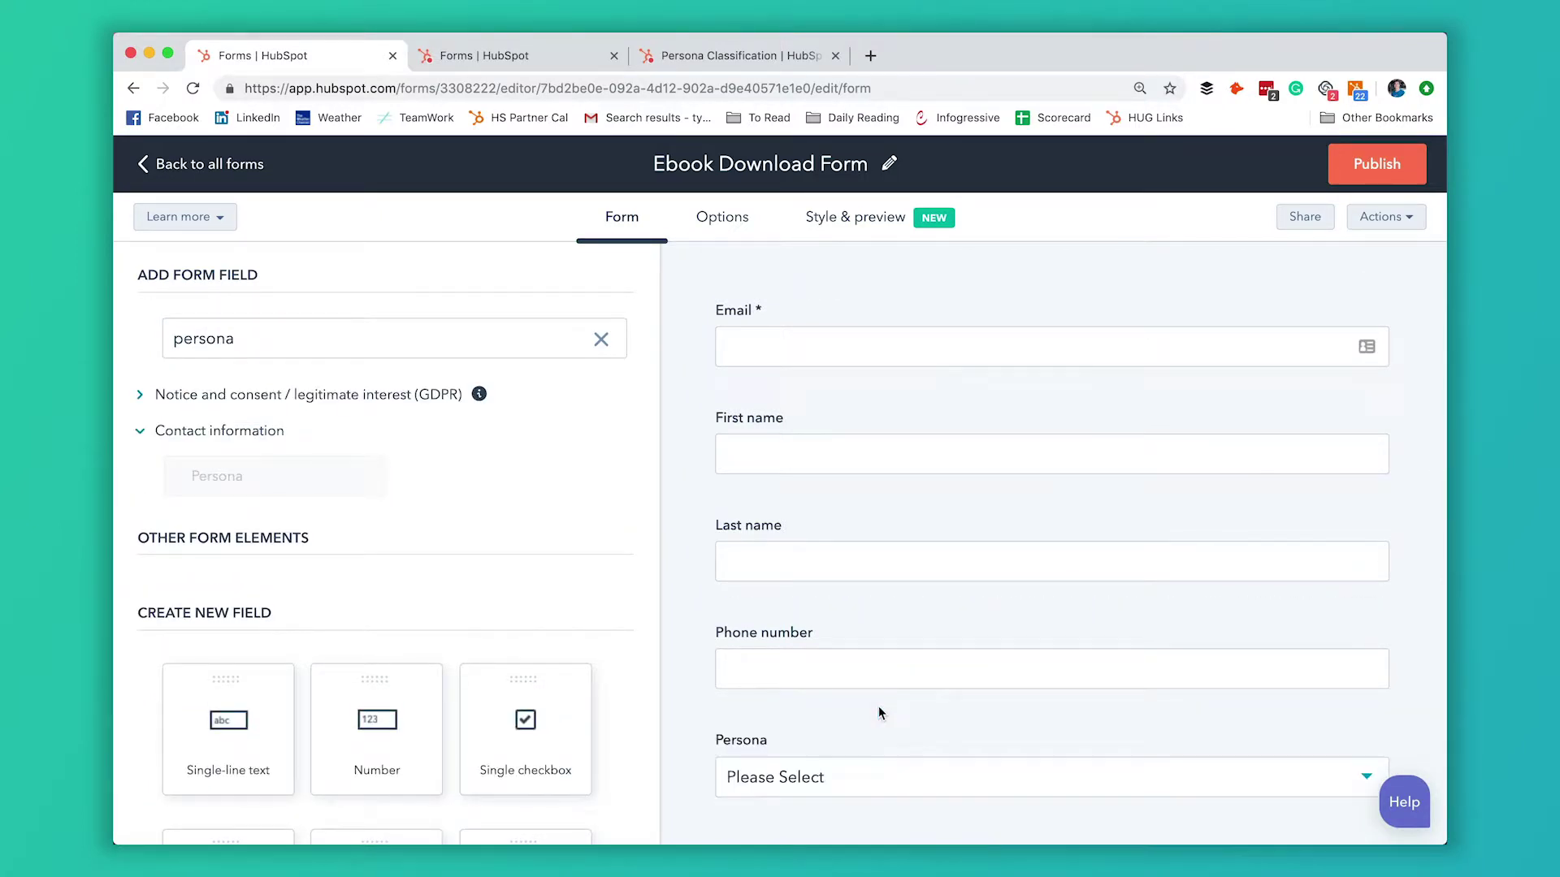
{"action": "scroll", "coordinate": [960, 668], "scroll_direction": "down", "scroll_amount": 3}
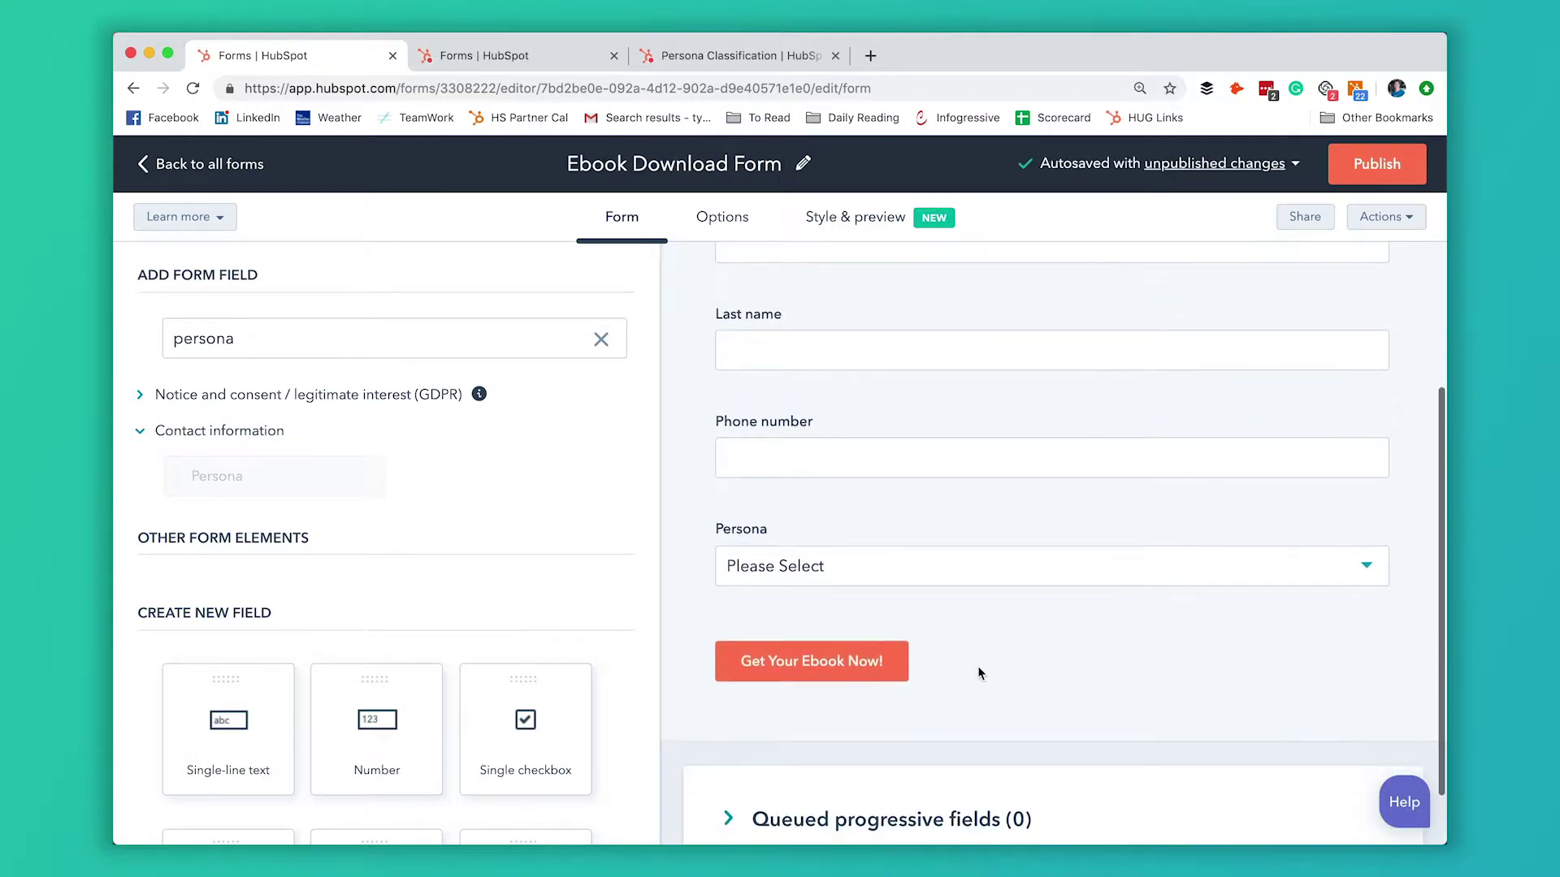
{"action": "mouse_move", "coordinate": [909, 557]}
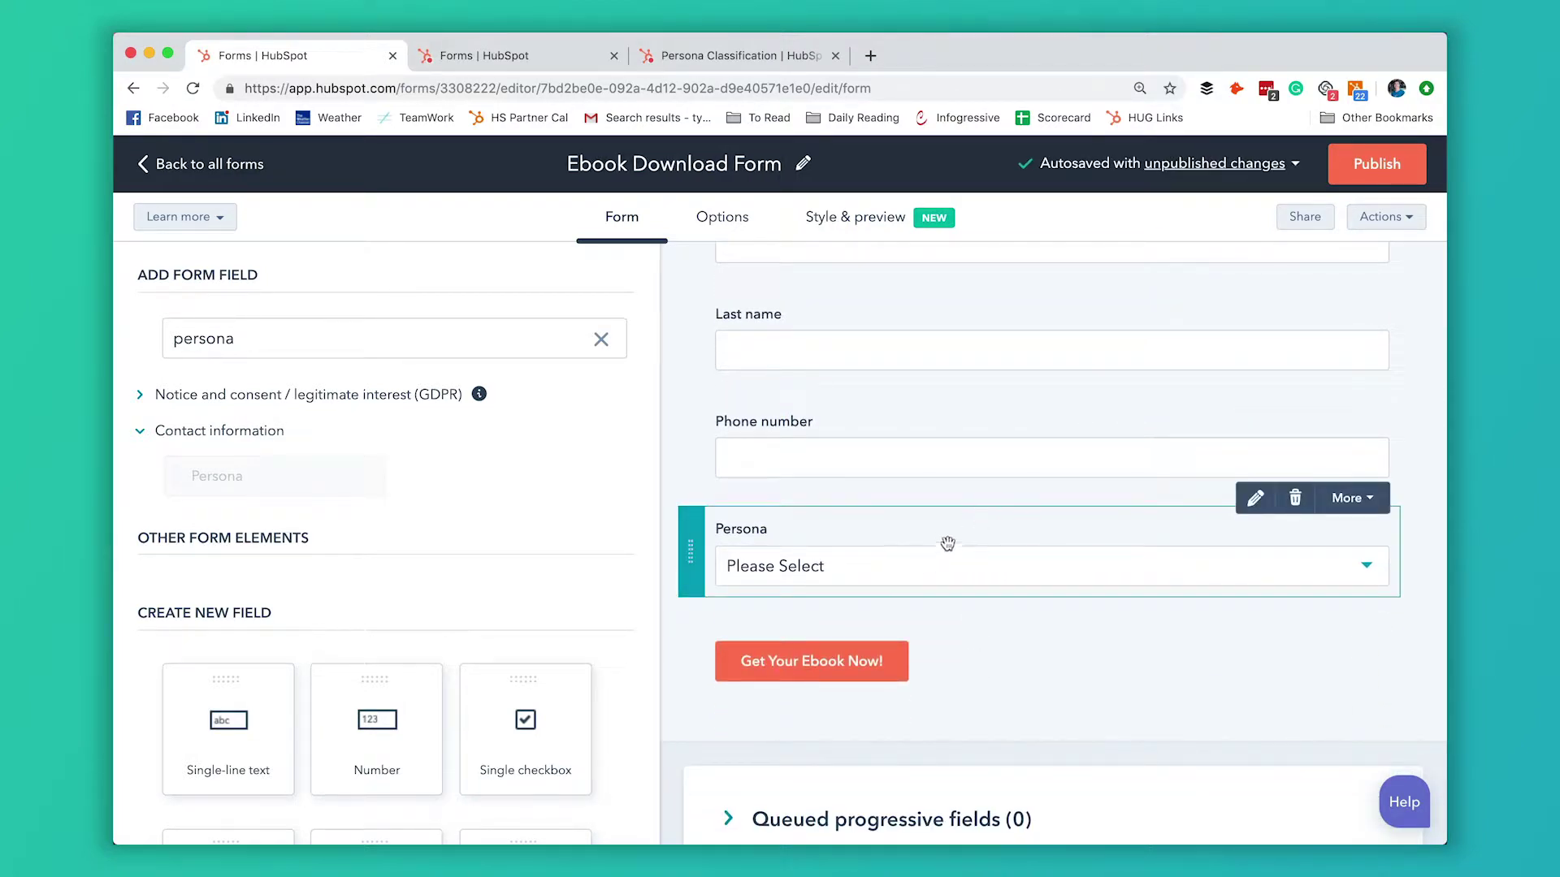
Change the Persona field's label to 'Type of Pet'.
{"action": "left_click", "coordinate": [899, 573]}
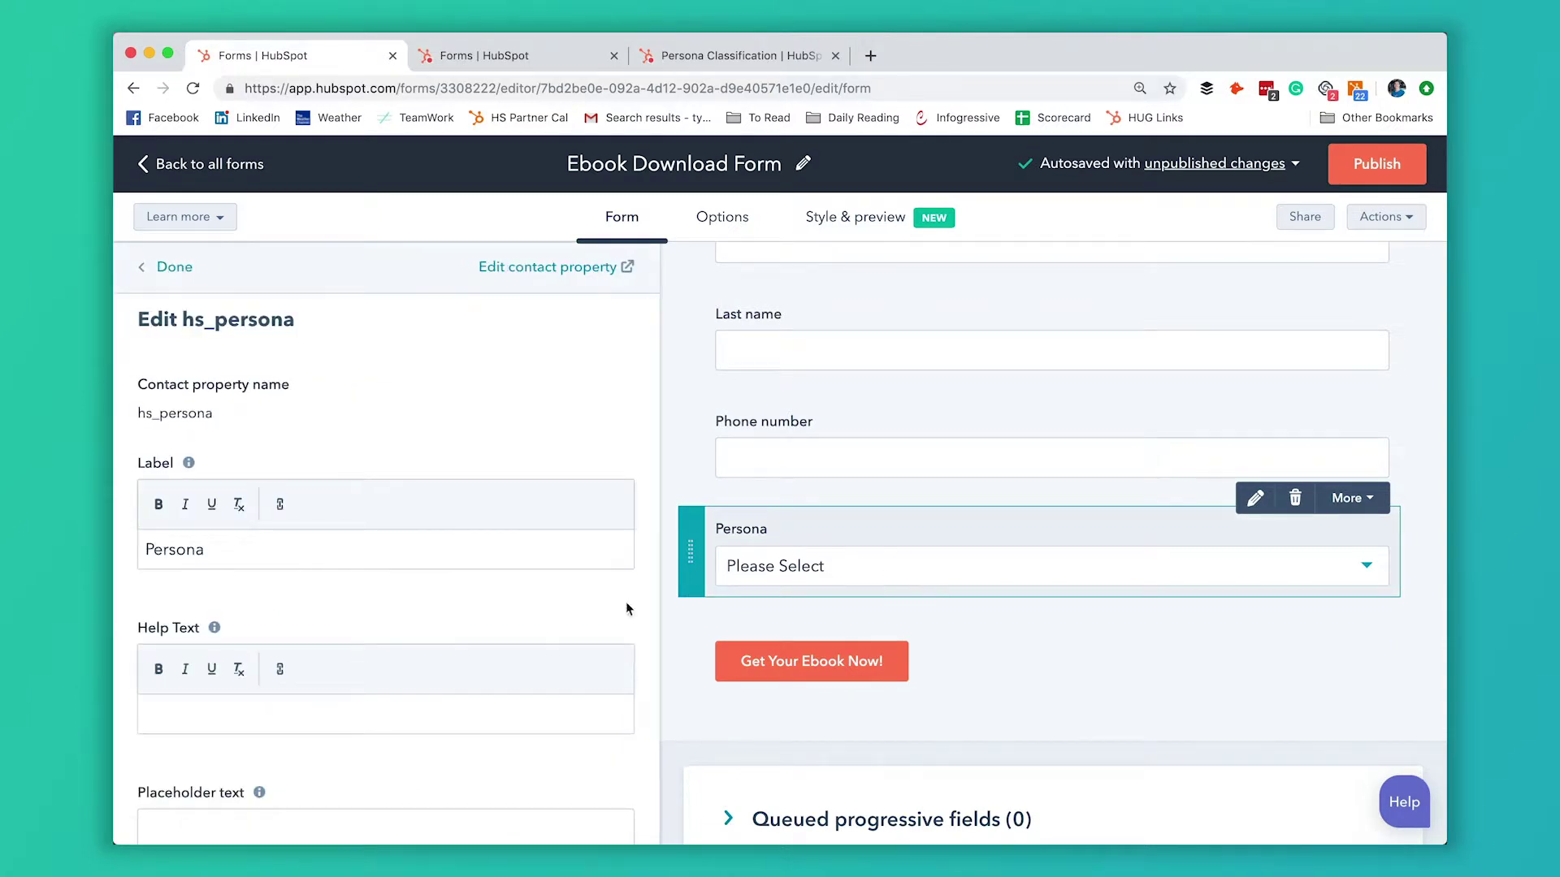
{"action": "scroll", "coordinate": [557, 557], "scroll_direction": "down", "scroll_amount": 6}
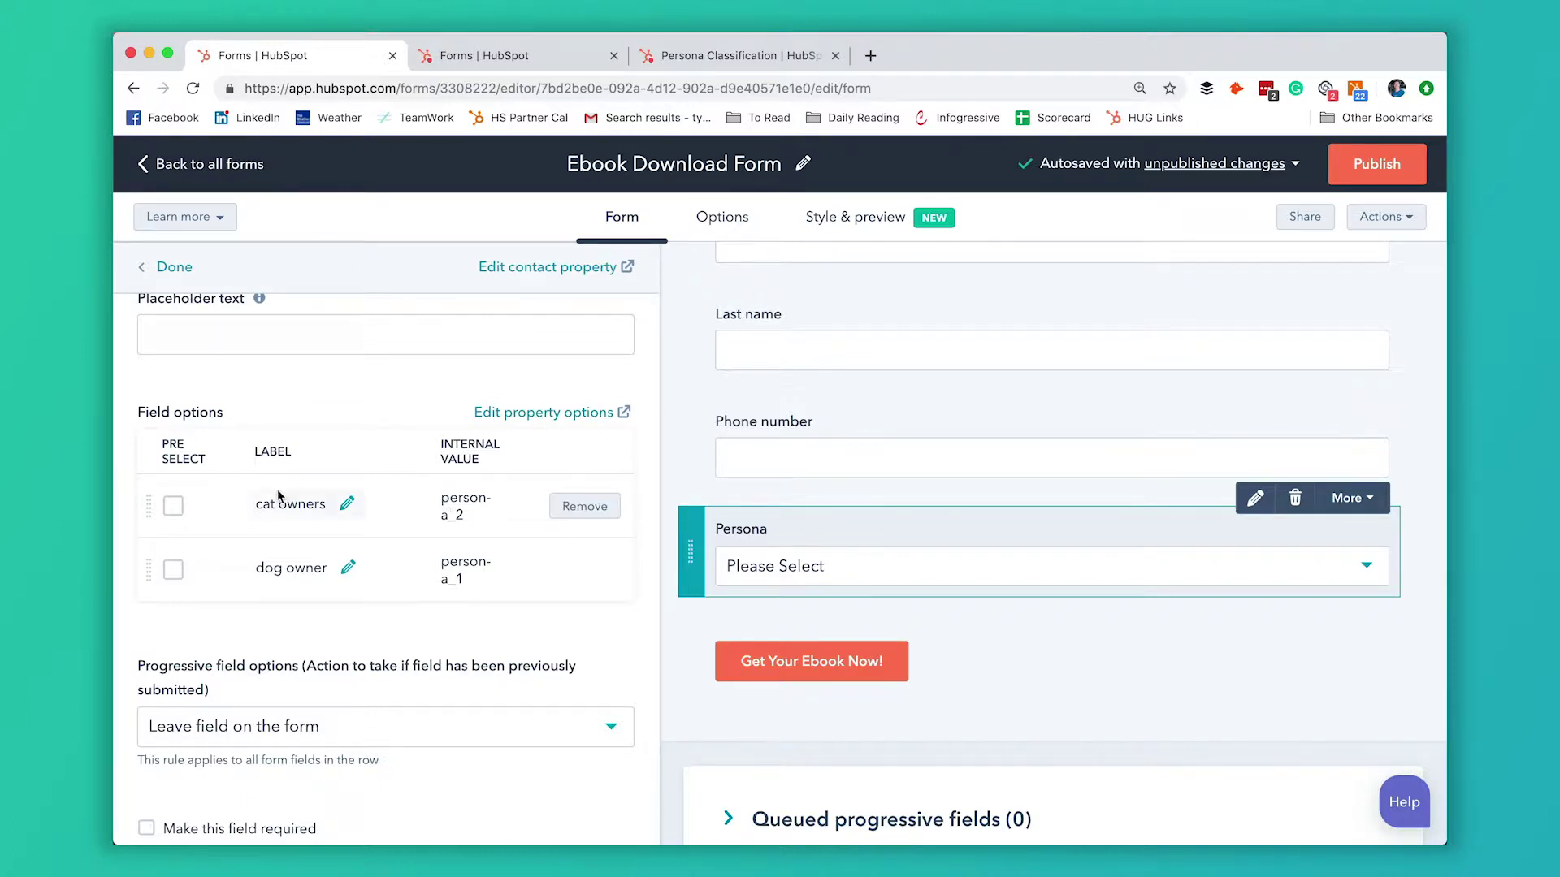
{"action": "scroll", "coordinate": [279, 496], "scroll_direction": "up", "scroll_amount": 8}
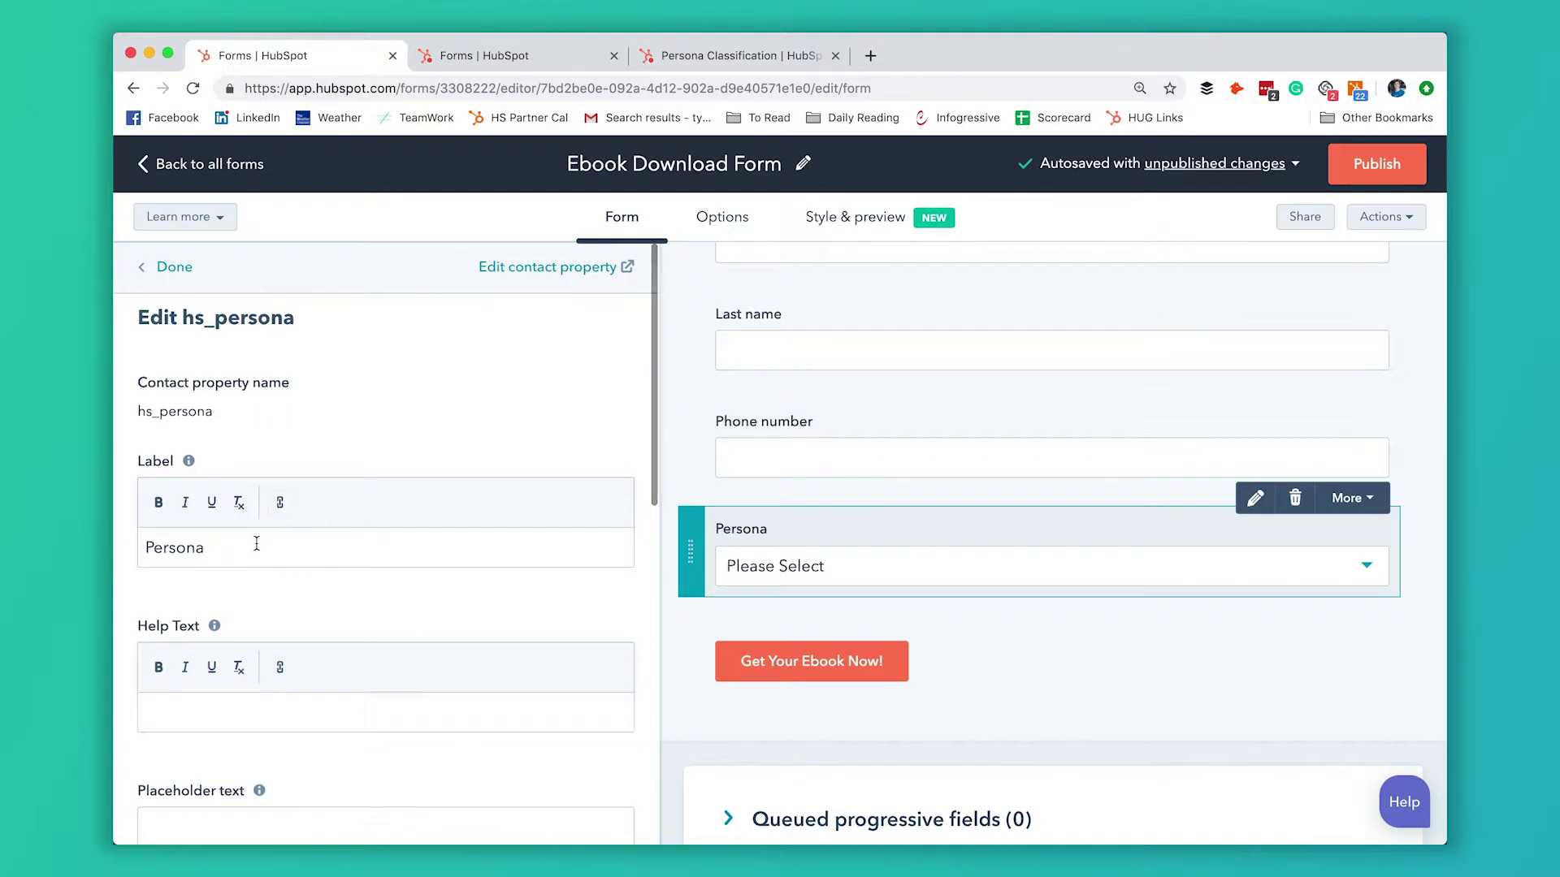
{"action": "left_click", "coordinate": [257, 543]}
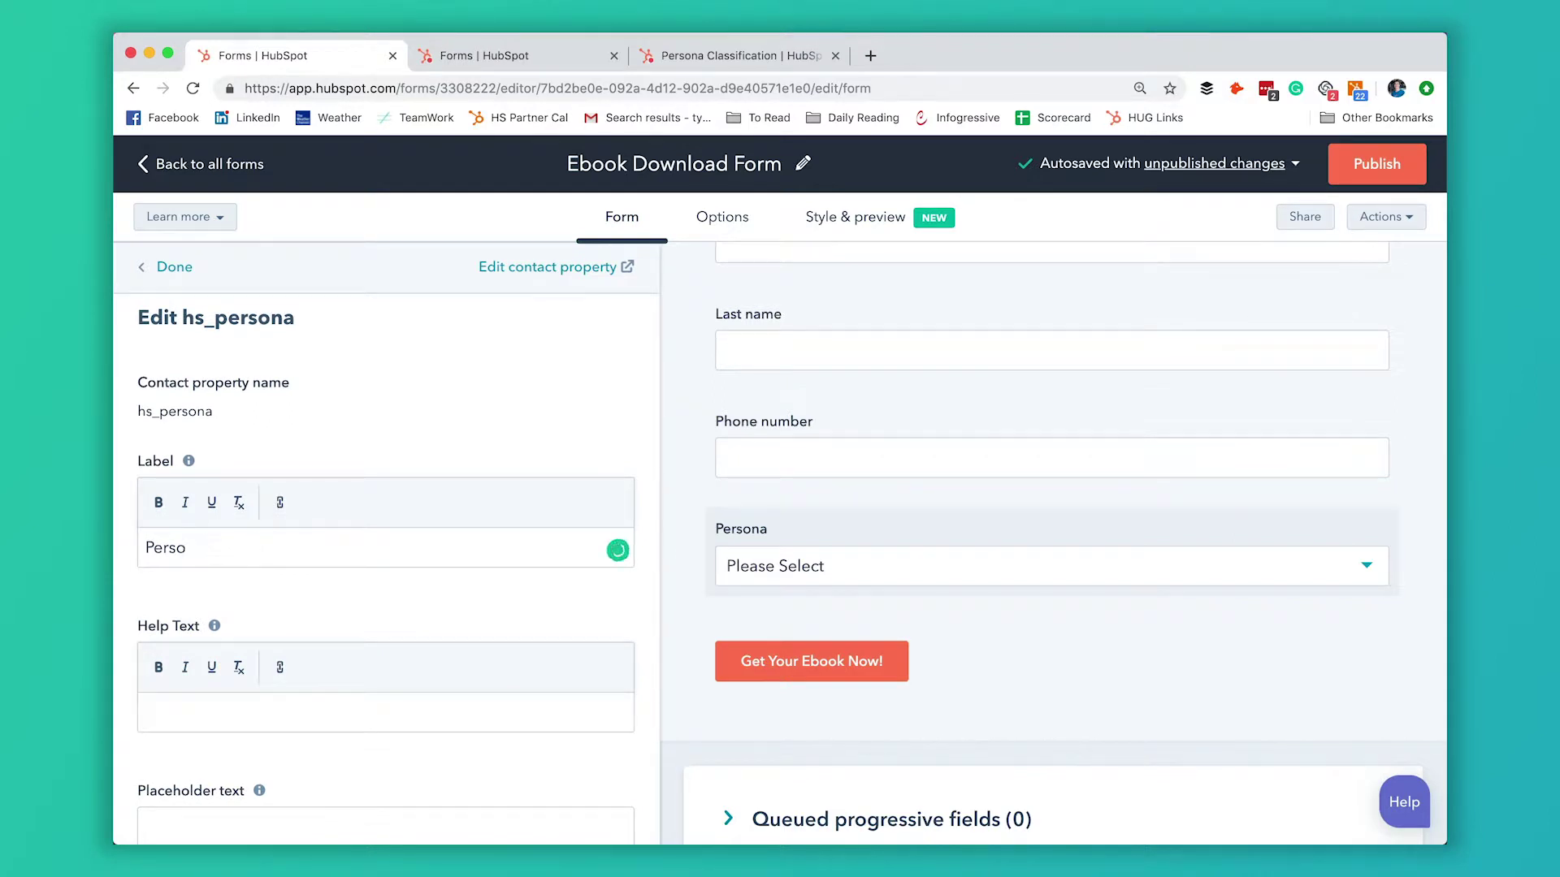
{"action": "type", "text": "Type of Pet"}
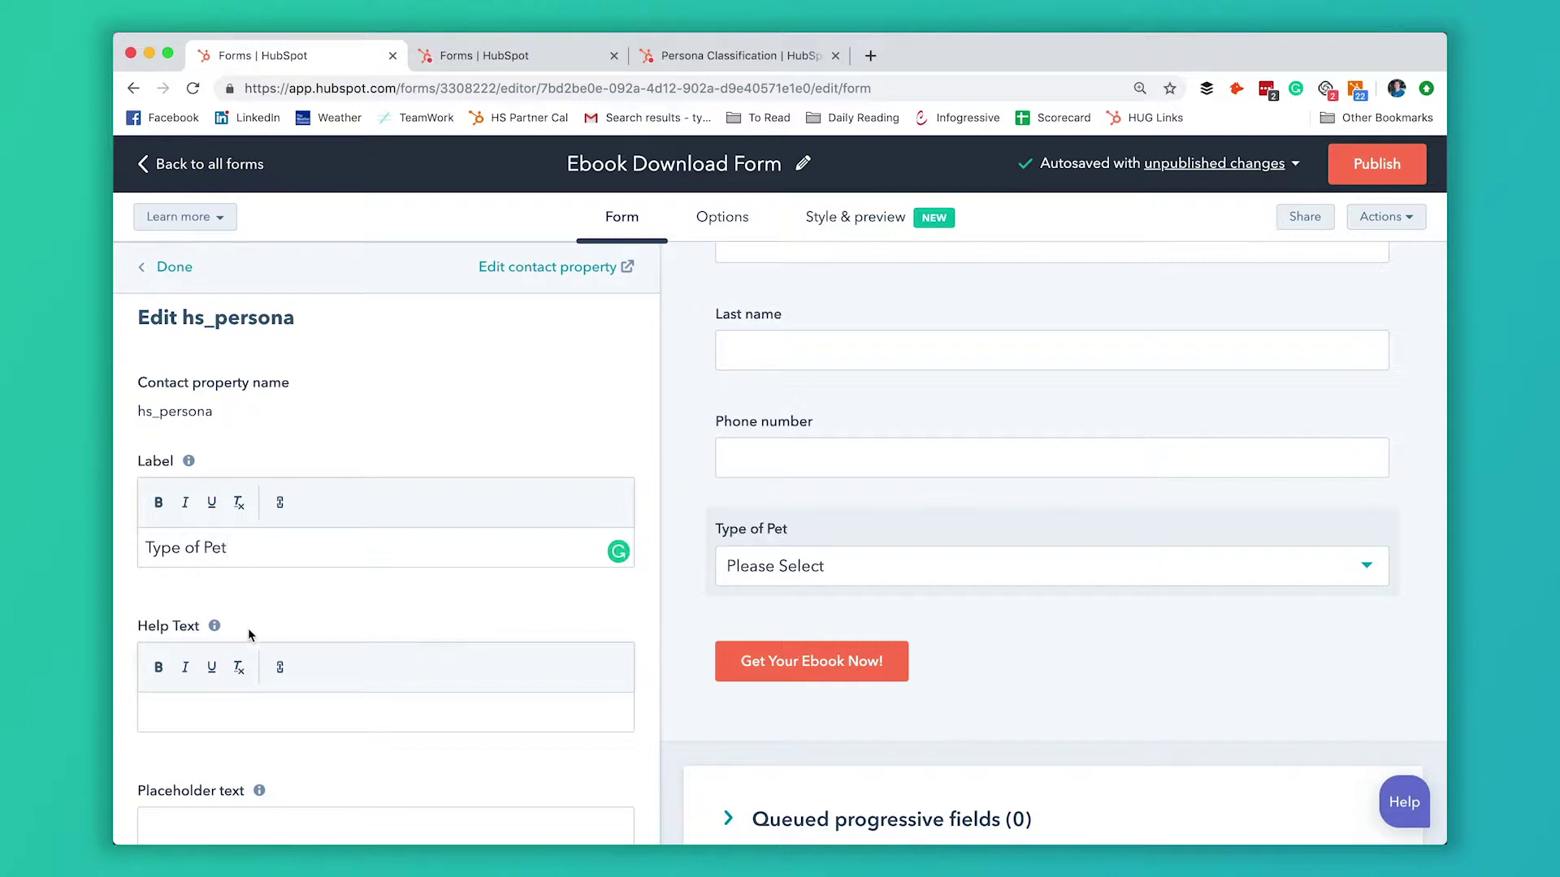
Rename the field's cat owners and dog owner answer options to 'Cat' and 'Dog'.
{"action": "scroll", "coordinate": [247, 627], "scroll_direction": "down", "scroll_amount": 10}
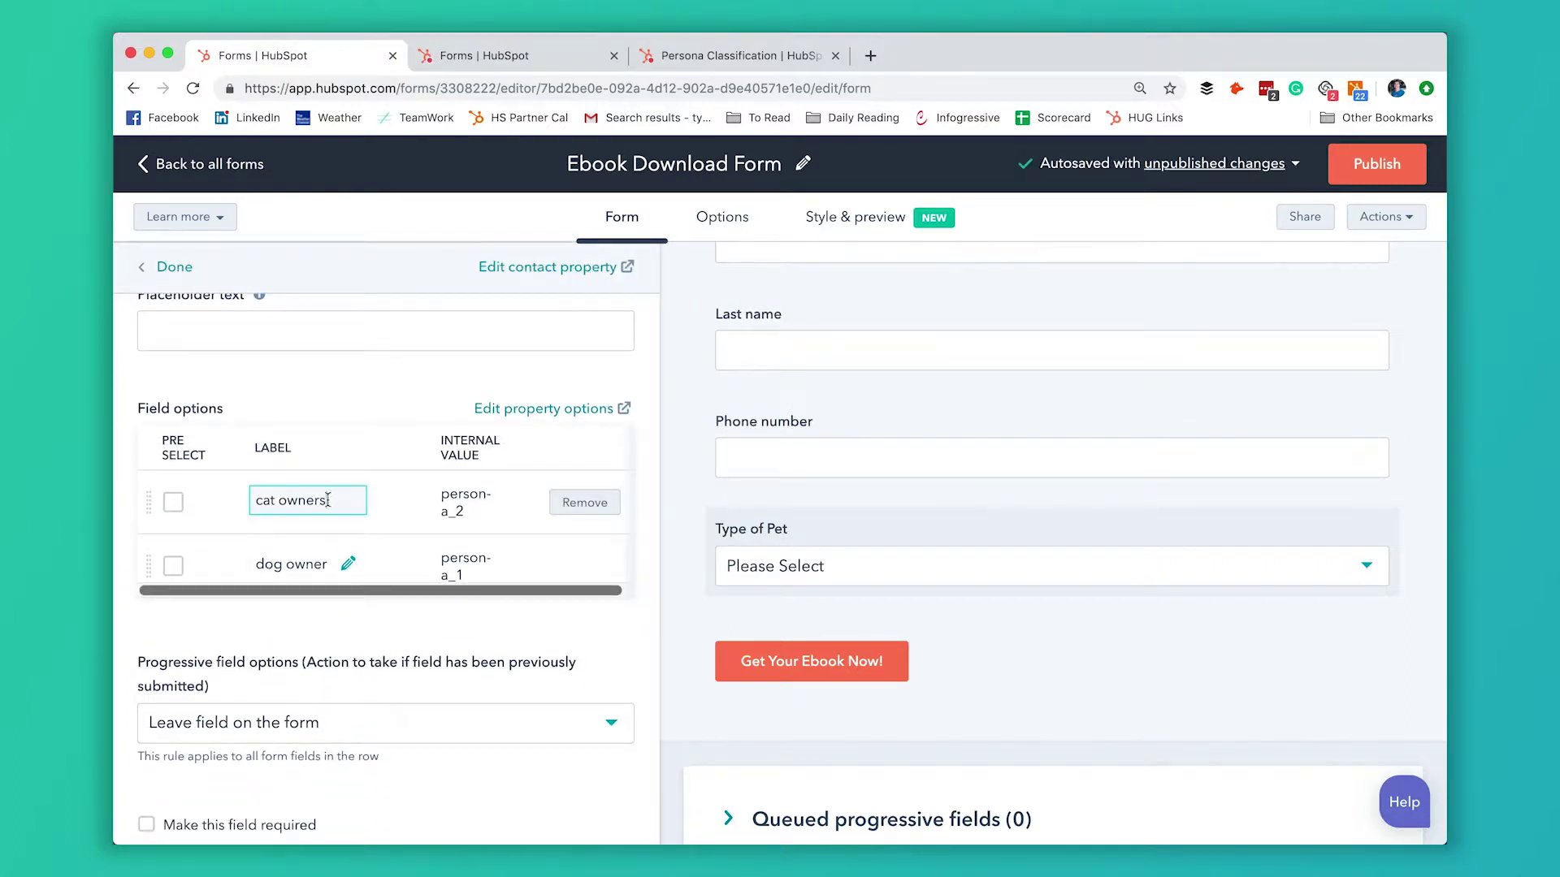
{"action": "left_click_drag", "start_coordinate": [327, 500], "coordinate": [270, 500]}
{"action": "type", "text": "Cat"}
{"action": "left_click", "coordinate": [297, 561]}
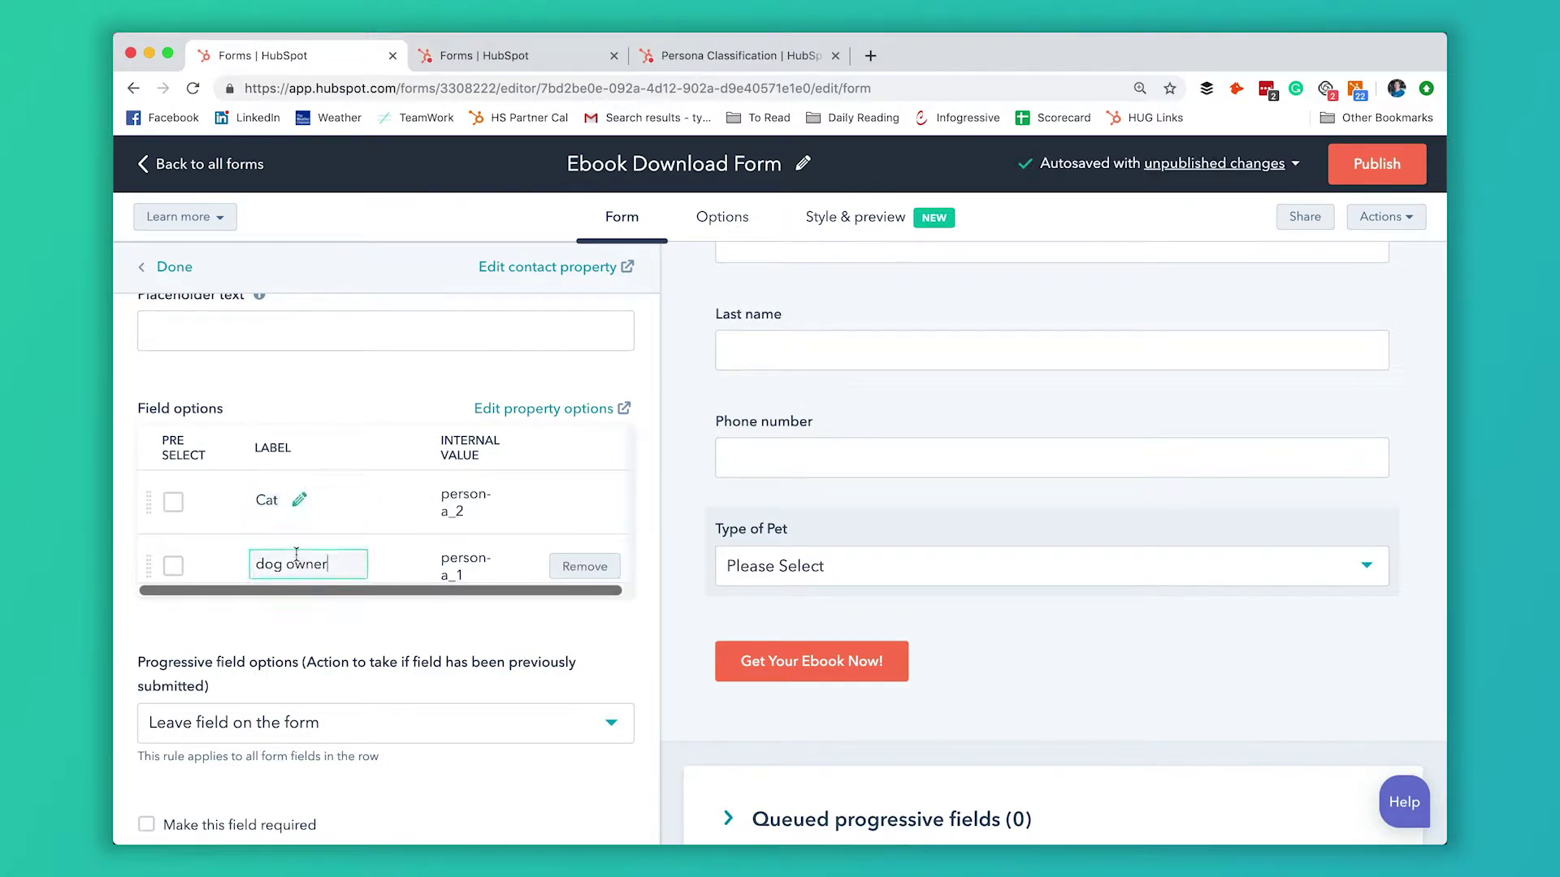
{"action": "triple_click", "coordinate": [293, 571]}
{"action": "type", "text": "D"}
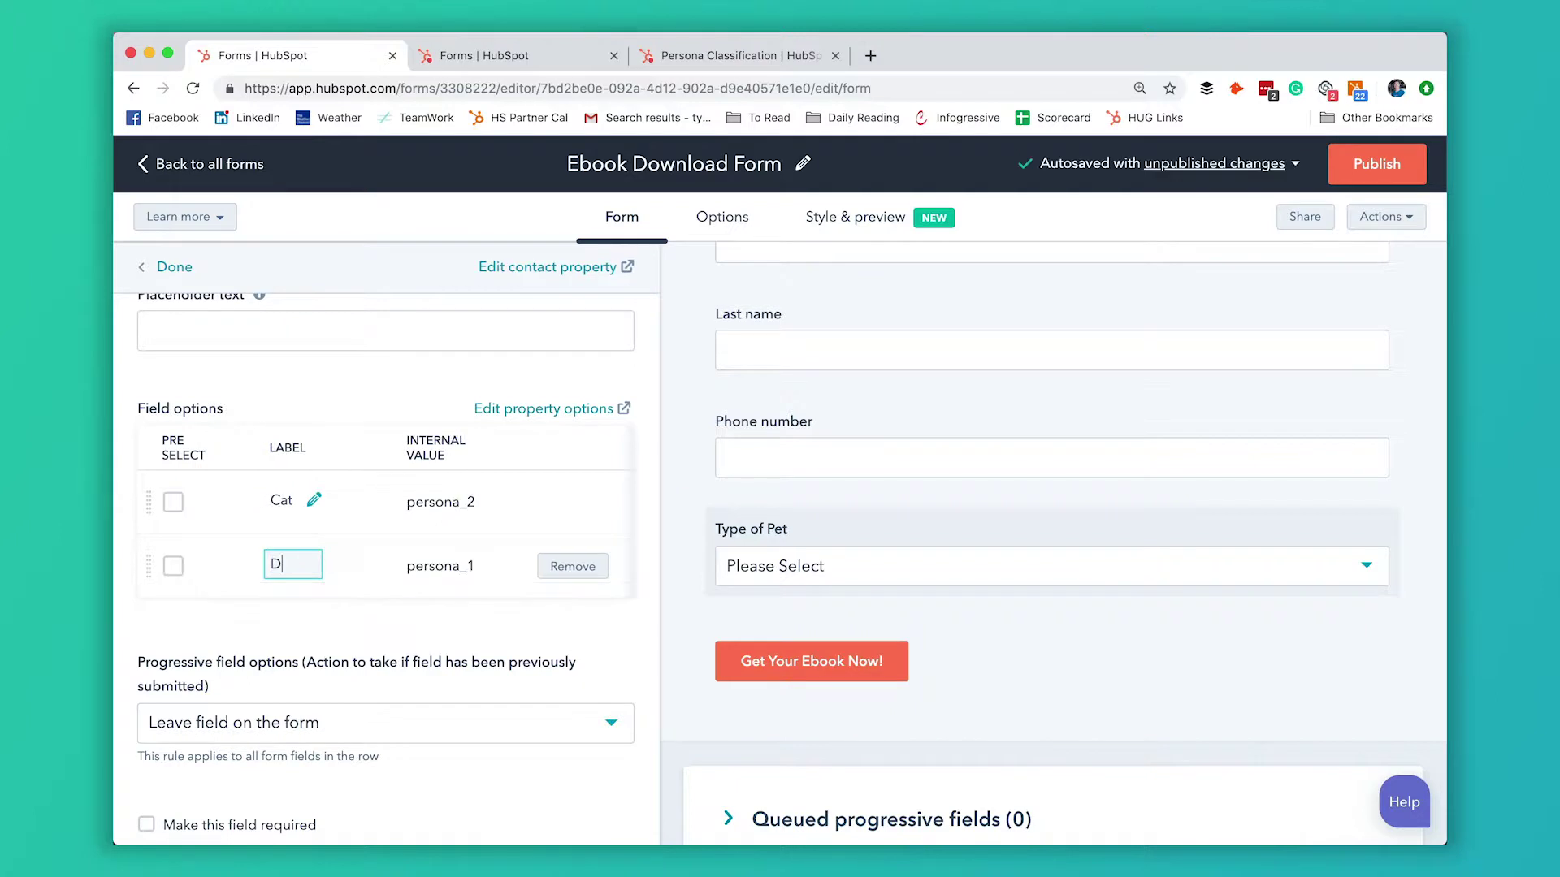
{"action": "type", "text": "og"}
{"action": "left_click", "coordinate": [341, 410]}
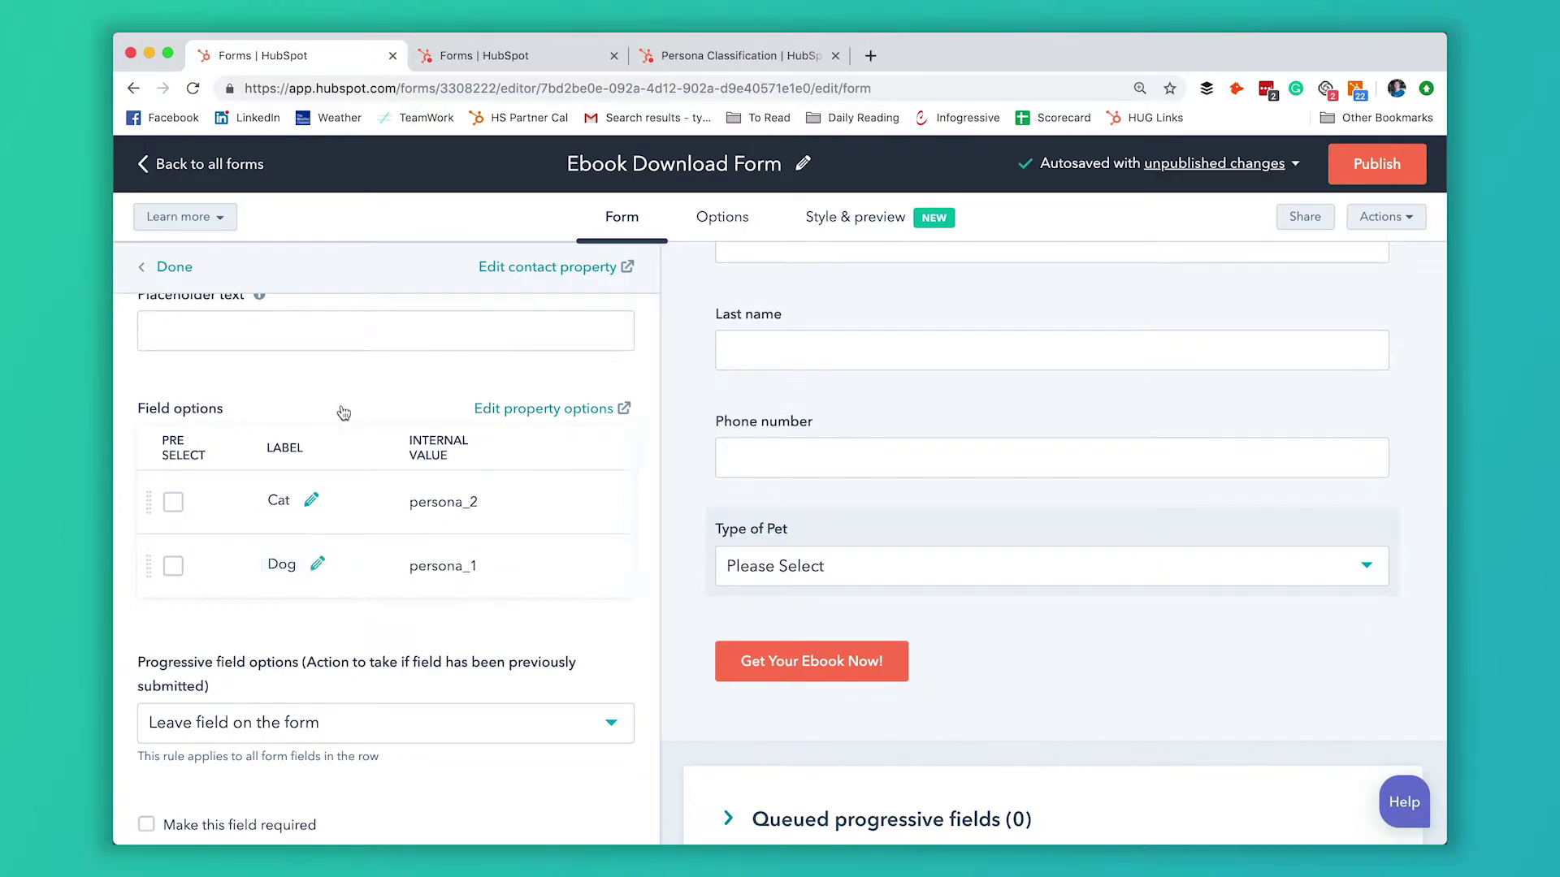
{"action": "scroll", "coordinate": [1018, 528], "scroll_direction": "down", "scroll_amount": 2}
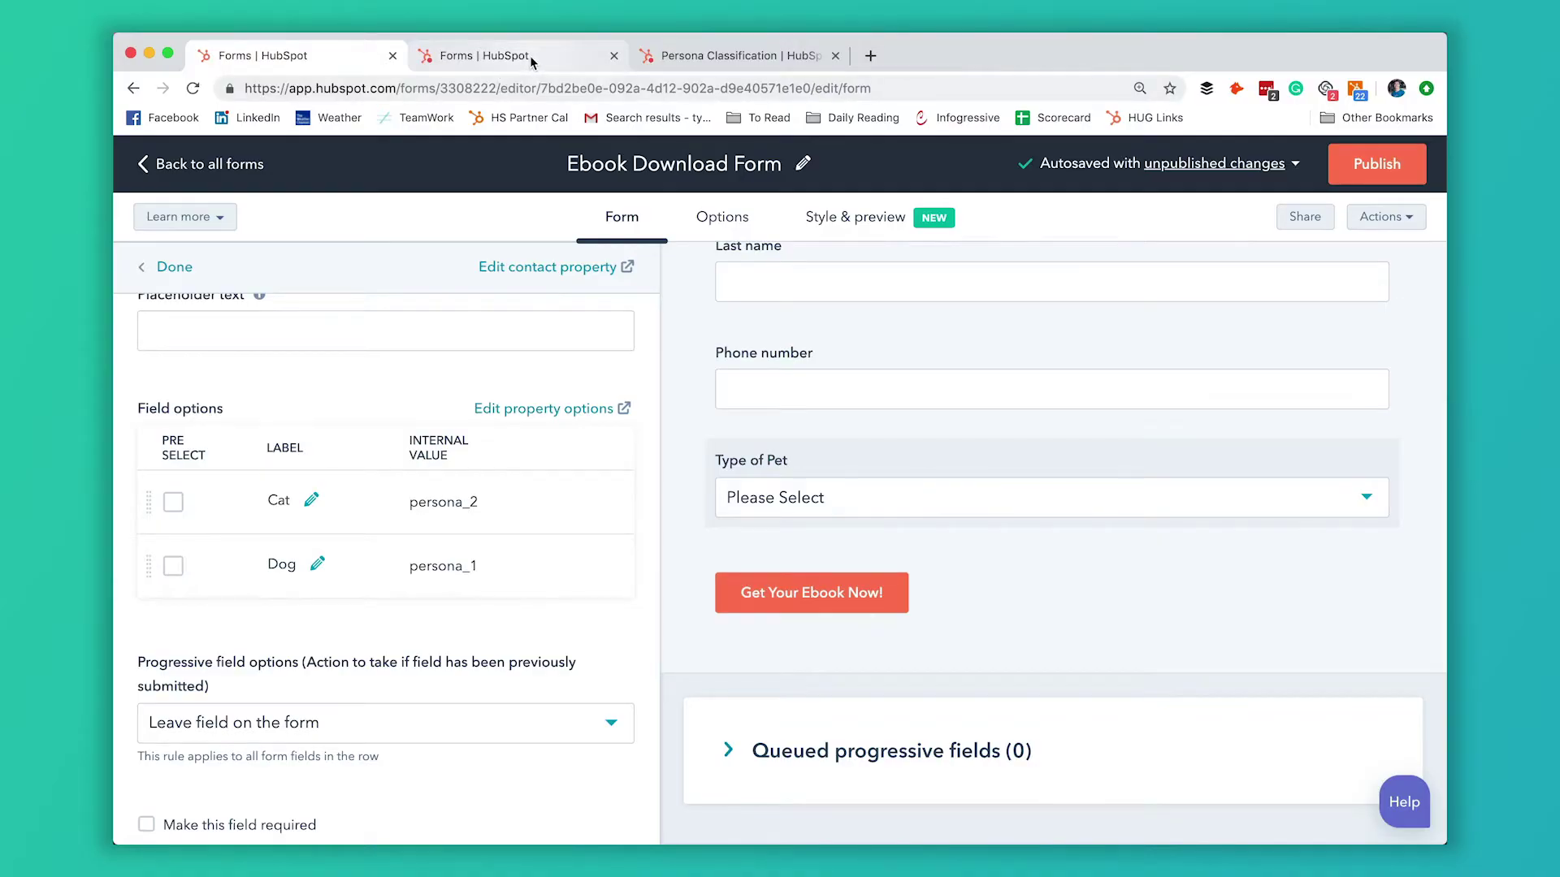
{"action": "left_click", "coordinate": [529, 55]}
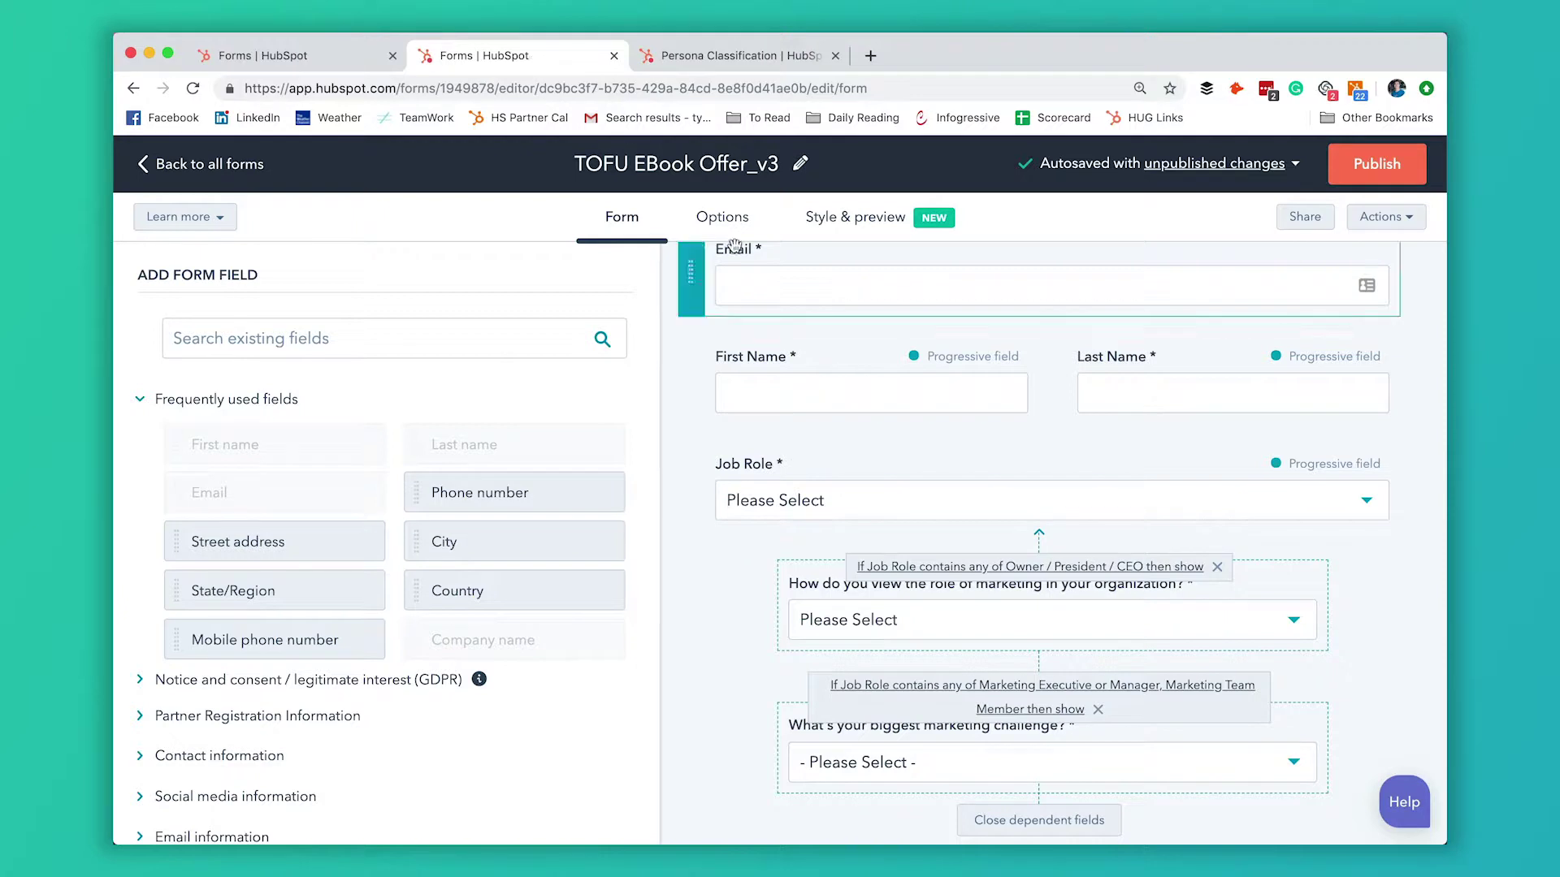
Open the Job Role field in TOFU EBook Offer_v3 and review its answer options and dependent questions.
{"action": "scroll", "coordinate": [732, 417], "scroll_direction": "up", "scroll_amount": 1}
{"action": "scroll", "coordinate": [732, 417], "scroll_direction": "down", "scroll_amount": 2}
{"action": "scroll", "coordinate": [732, 417], "scroll_direction": "down", "scroll_amount": 2}
{"action": "scroll", "coordinate": [732, 417], "scroll_direction": "up", "scroll_amount": 4}
{"action": "scroll", "coordinate": [732, 416], "scroll_direction": "down", "scroll_amount": 3}
{"action": "scroll", "coordinate": [732, 416], "scroll_direction": "down", "scroll_amount": 2}
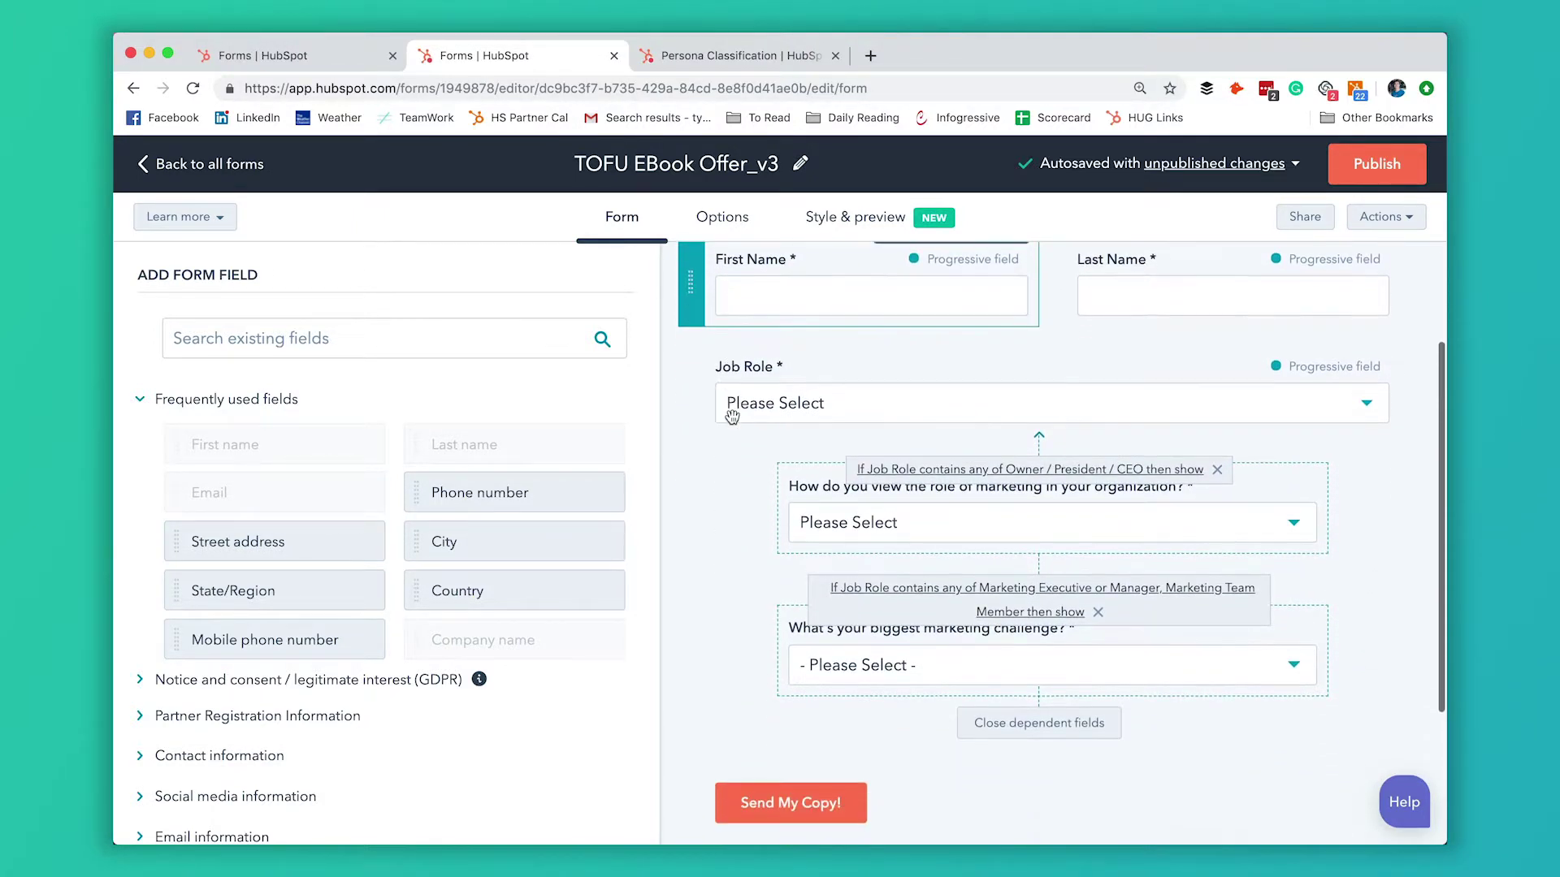
{"action": "scroll", "coordinate": [733, 422], "scroll_direction": "down", "scroll_amount": 1}
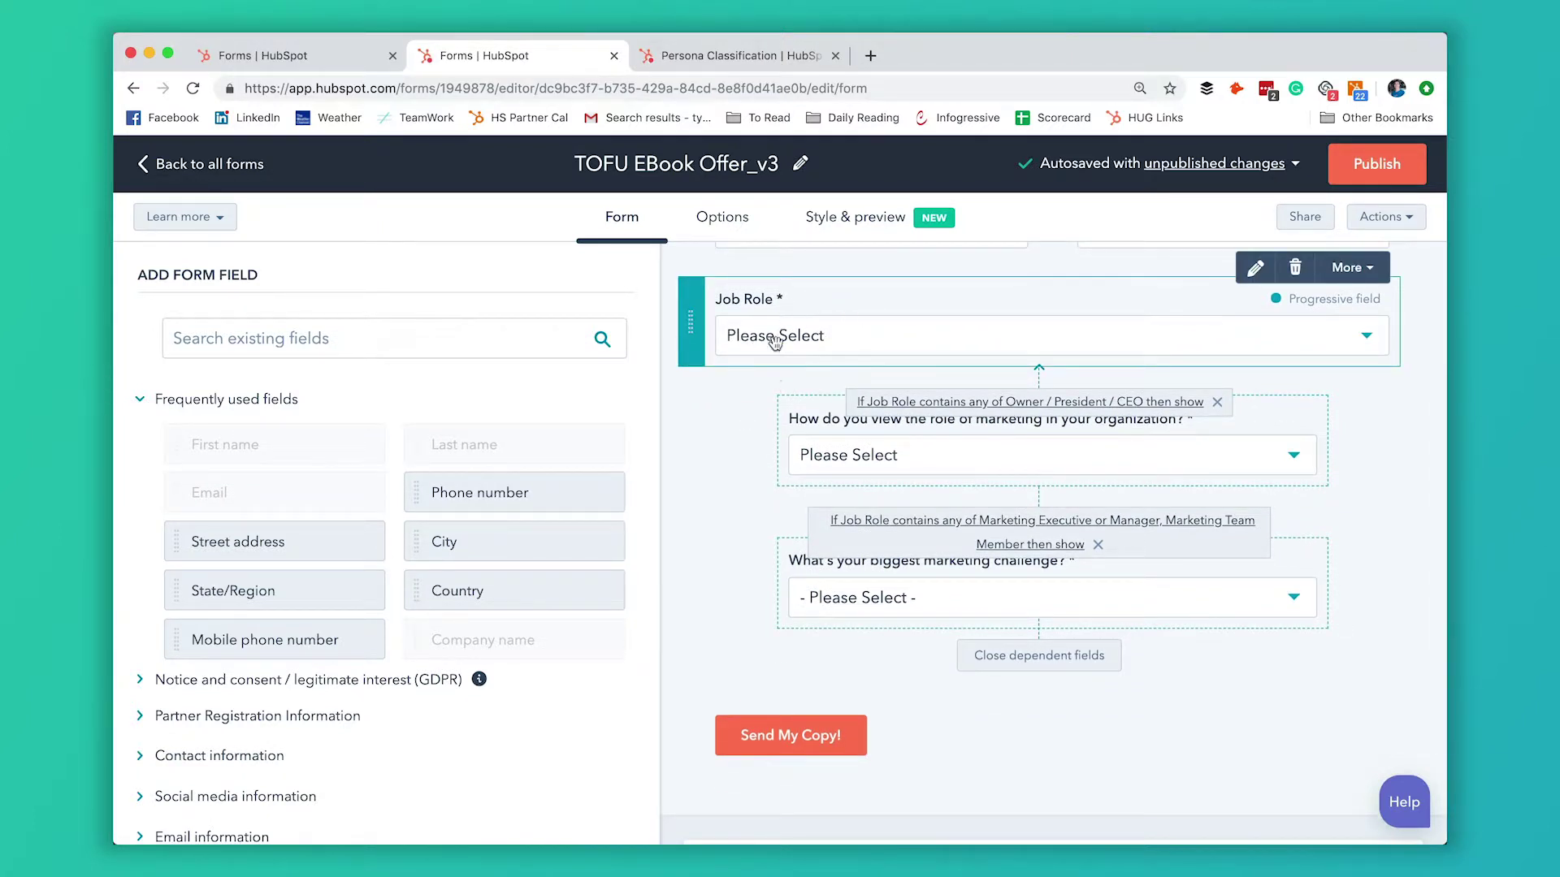
{"action": "left_click", "coordinate": [845, 311]}
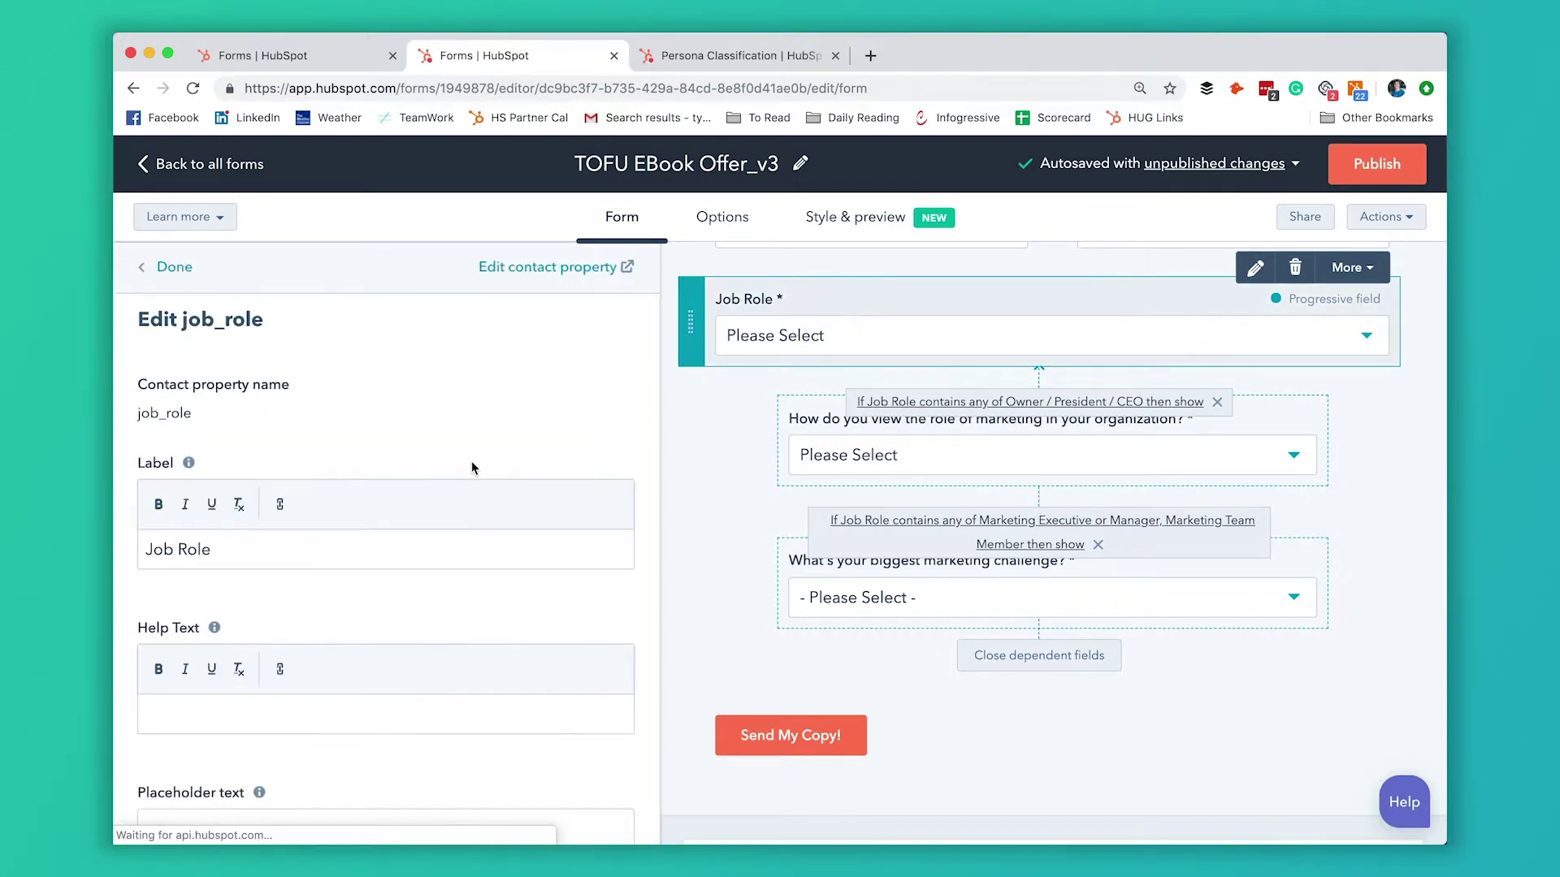
{"action": "scroll", "coordinate": [391, 537], "scroll_direction": "down", "scroll_amount": 5}
{"action": "scroll", "coordinate": [391, 537], "scroll_direction": "down", "scroll_amount": 5}
{"action": "scroll", "coordinate": [392, 543], "scroll_direction": "up", "scroll_amount": 2}
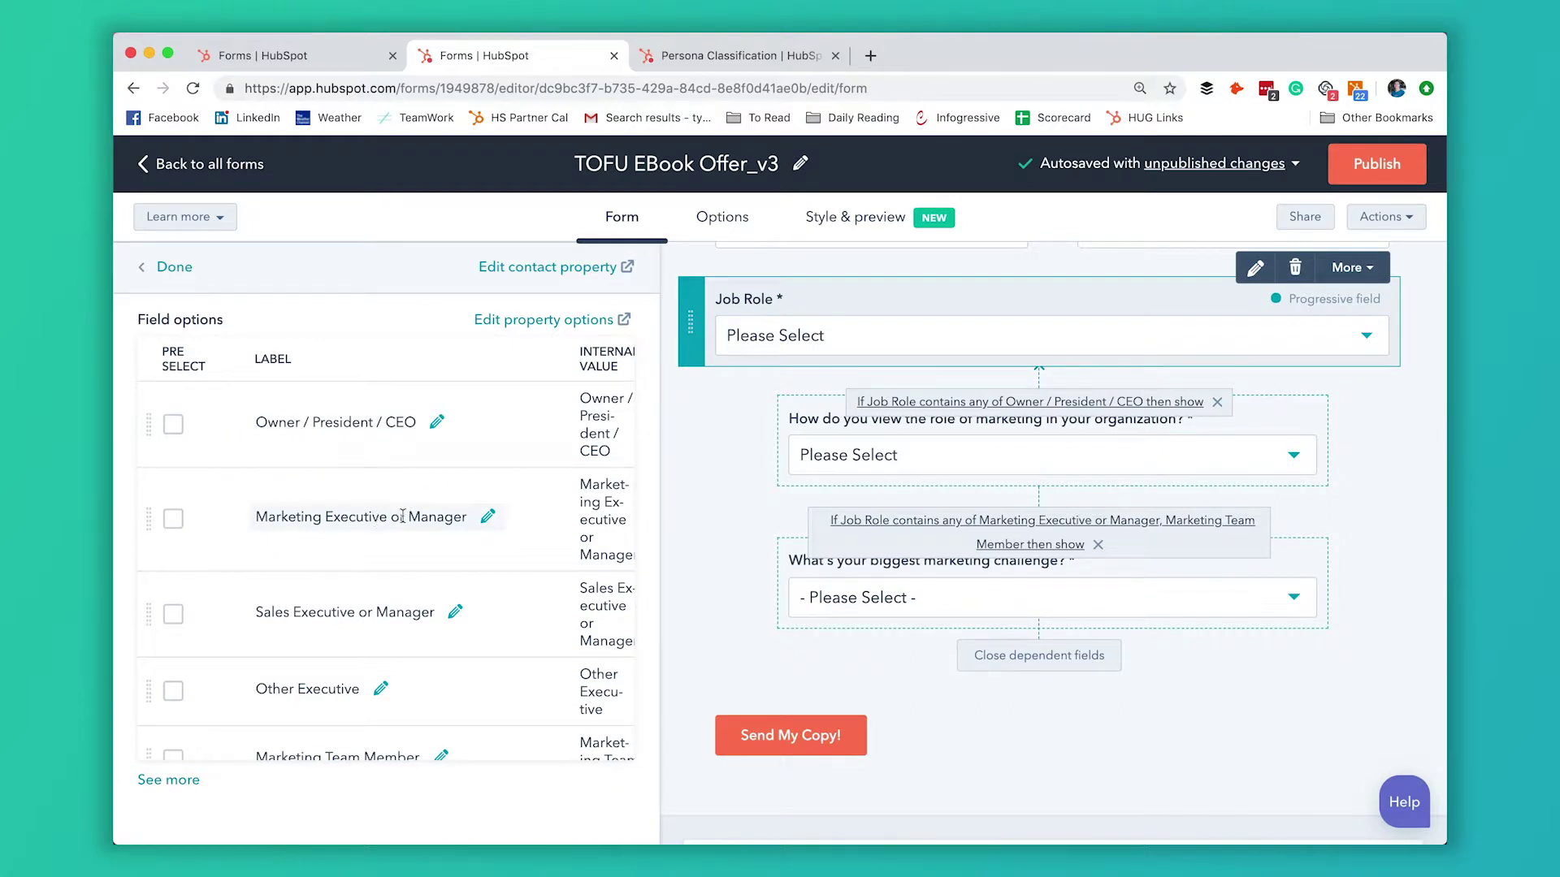
{"action": "scroll", "coordinate": [390, 575], "scroll_direction": "down", "scroll_amount": 2}
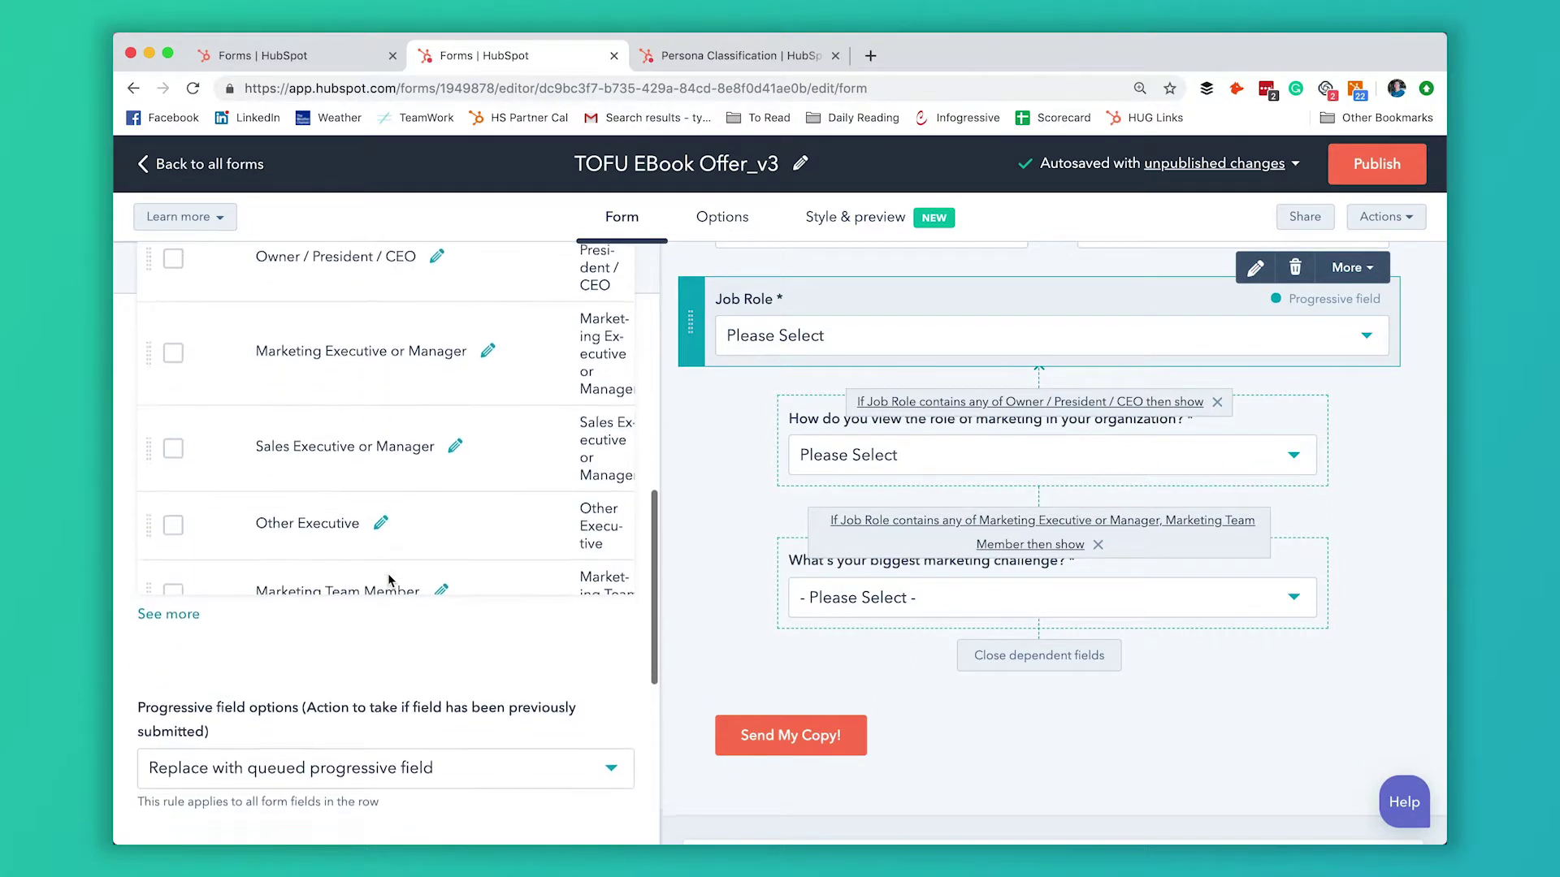
{"action": "scroll", "coordinate": [388, 580], "scroll_direction": "up", "scroll_amount": 3}
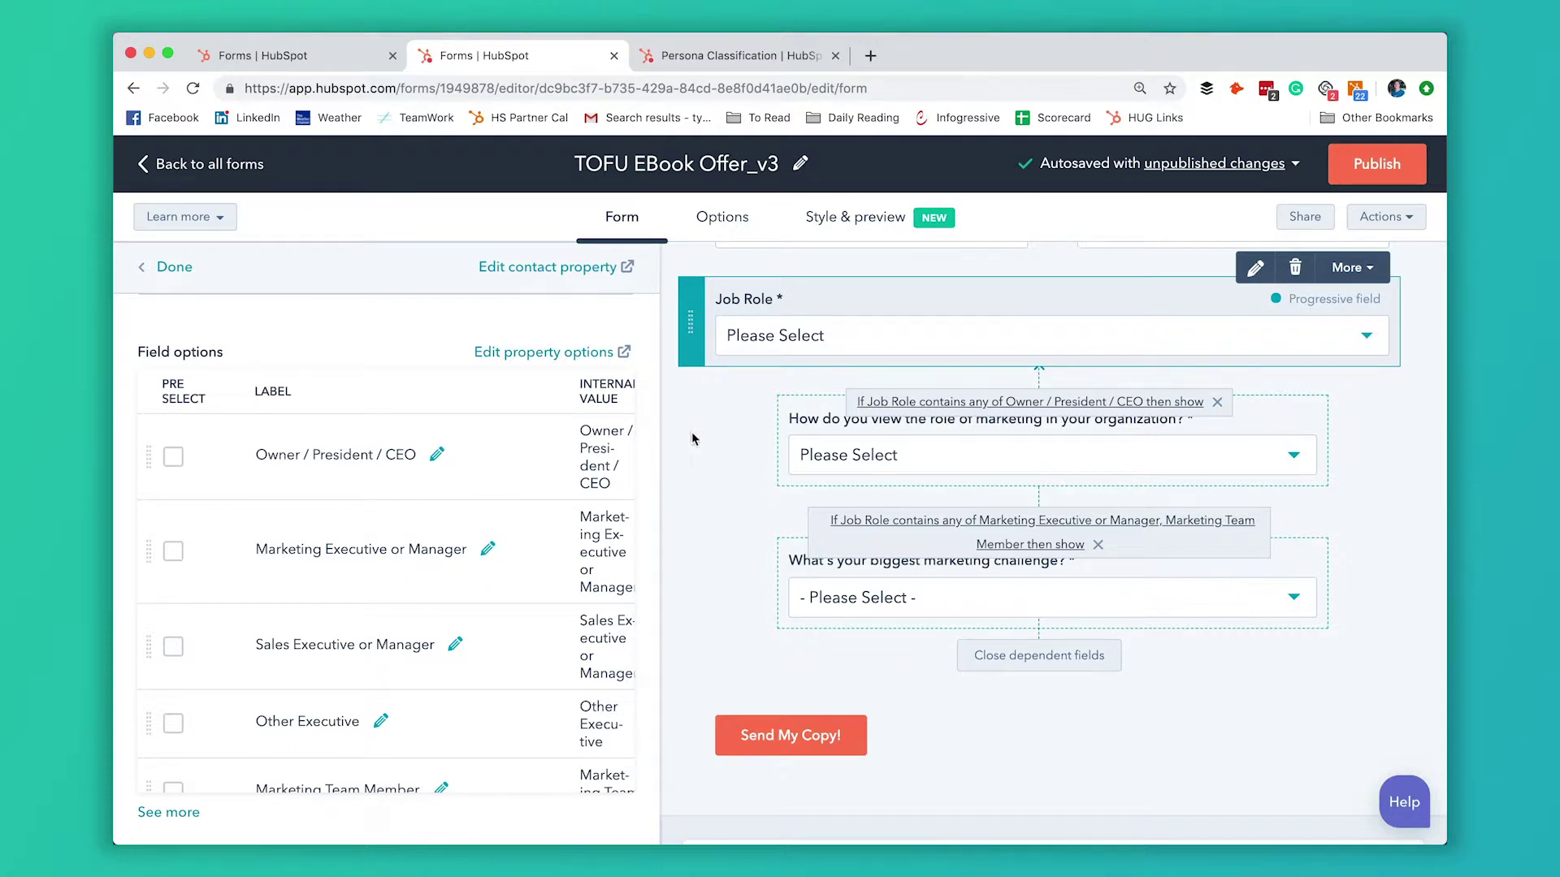
{"action": "scroll", "coordinate": [727, 438], "scroll_direction": "up", "scroll_amount": 1}
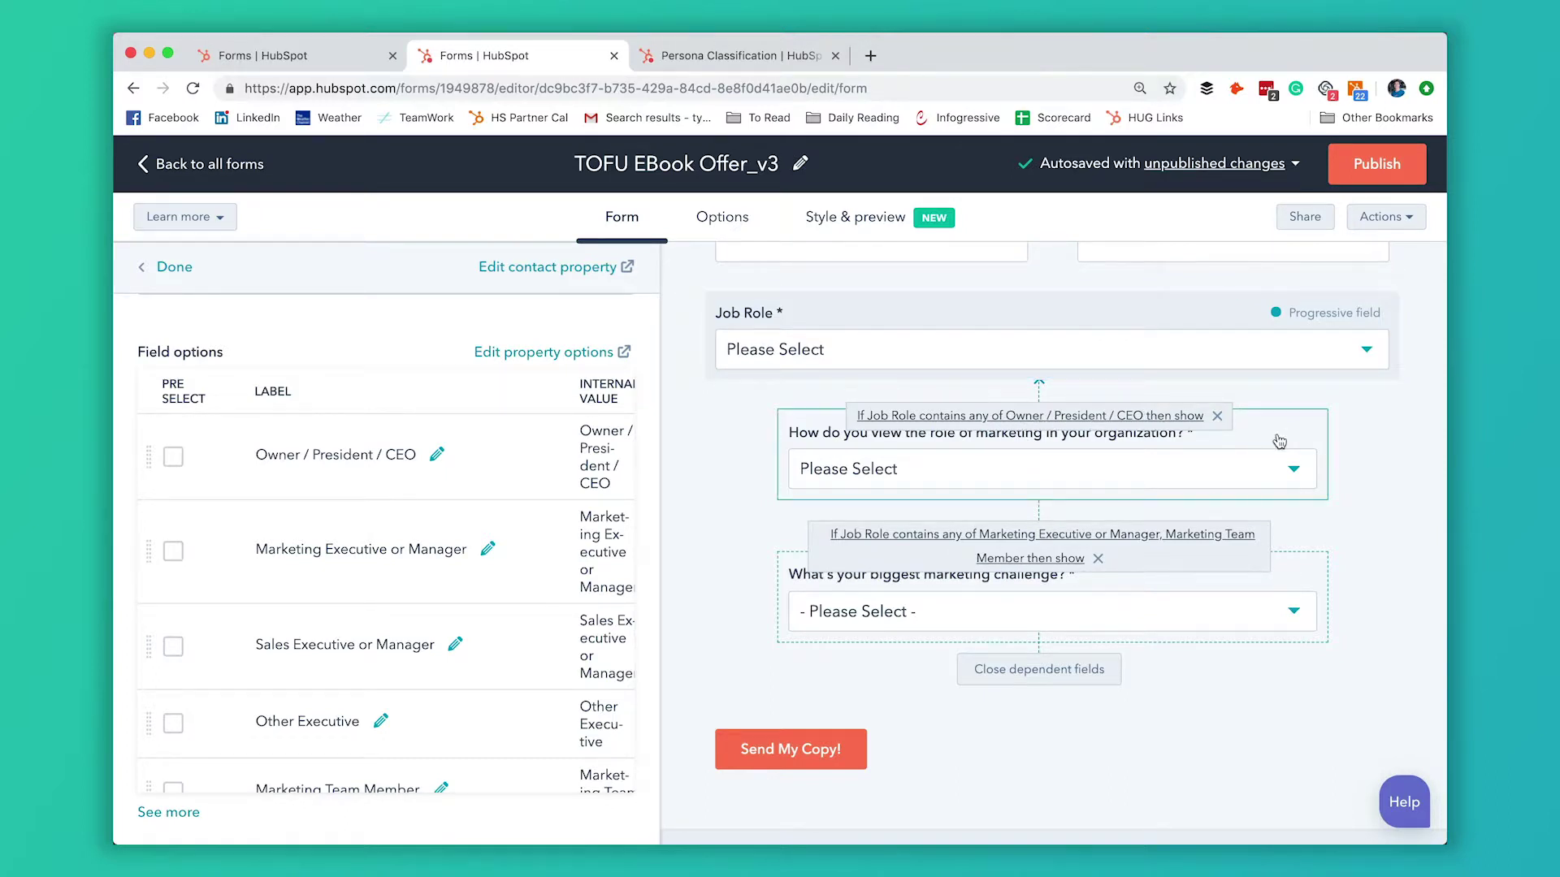
Review the marketing-role question's two options, then open the 'What's your biggest marketing challenge?' question.
{"action": "left_click", "coordinate": [1280, 441]}
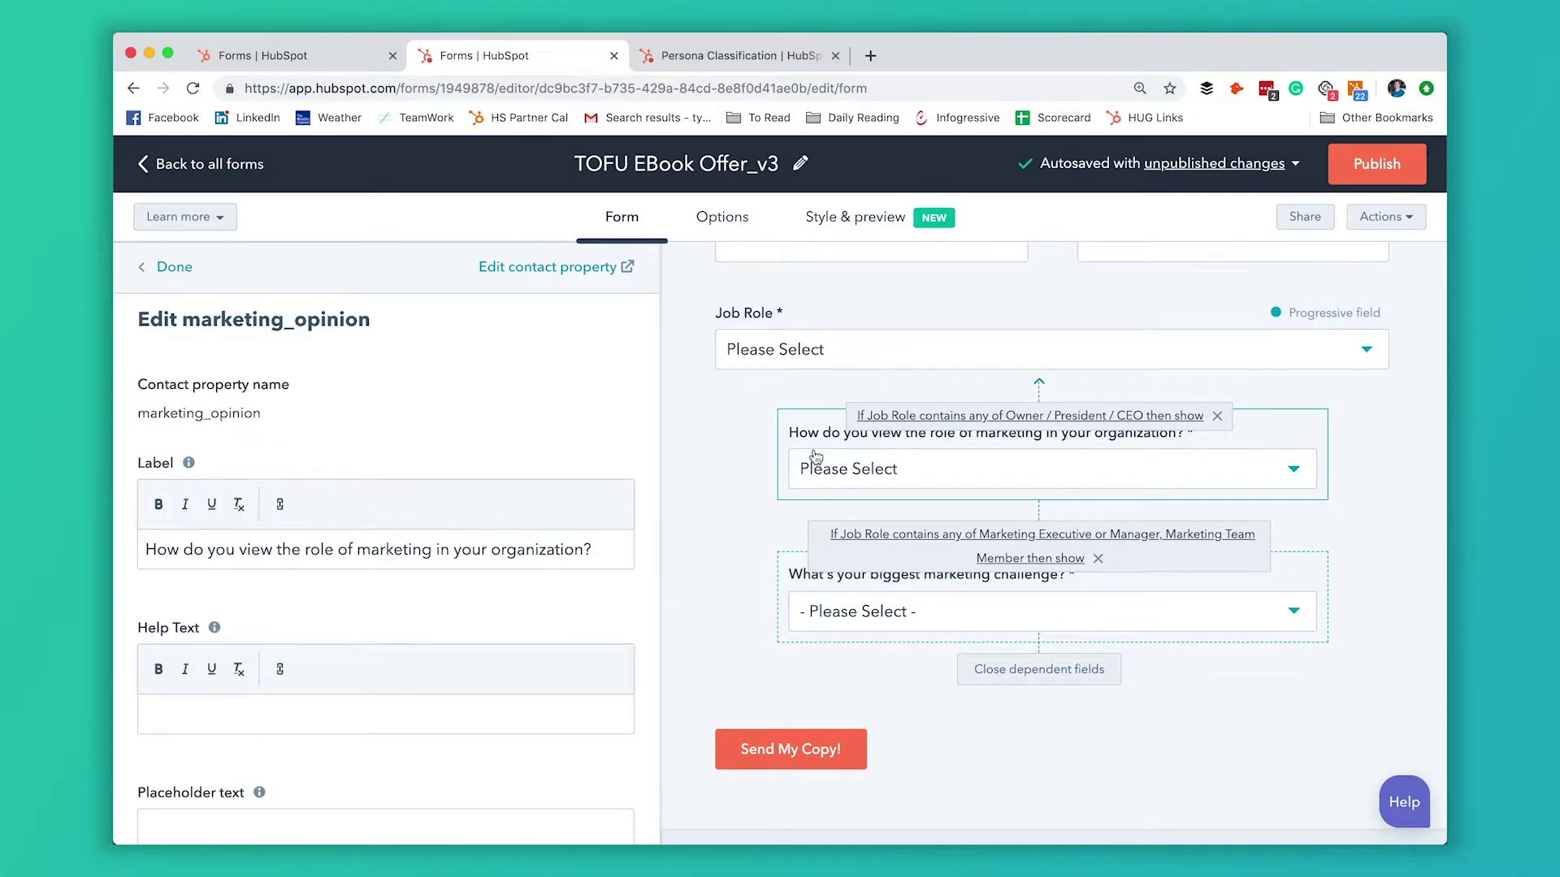
{"action": "scroll", "coordinate": [492, 457], "scroll_direction": "down", "scroll_amount": 5}
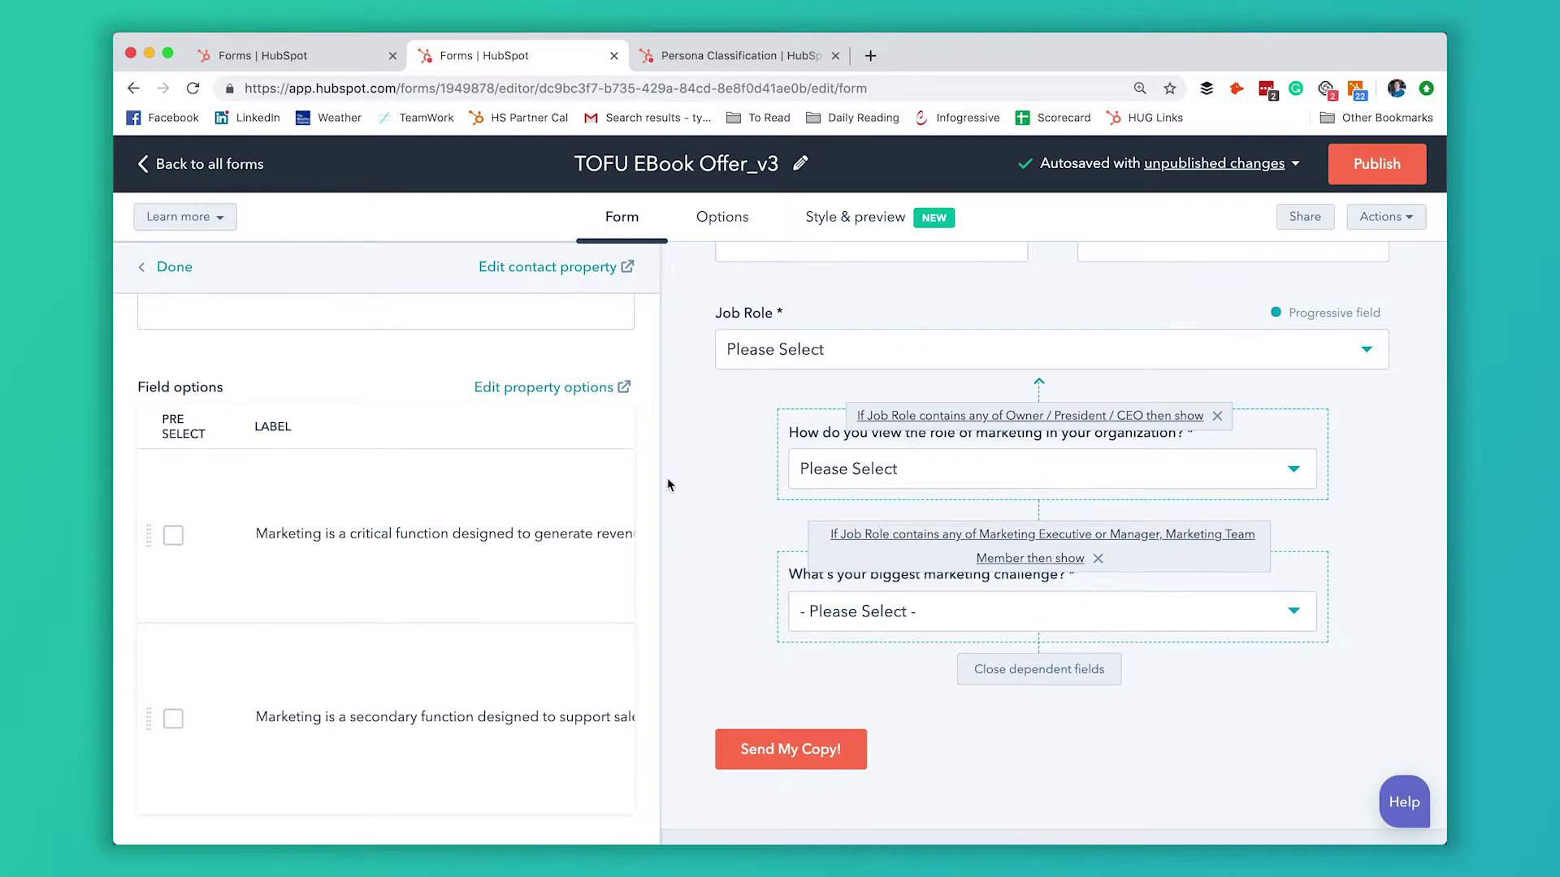
{"action": "scroll", "coordinate": [525, 504], "scroll_direction": "down", "scroll_amount": 2}
{"action": "scroll", "coordinate": [525, 504], "scroll_direction": "up", "scroll_amount": 3}
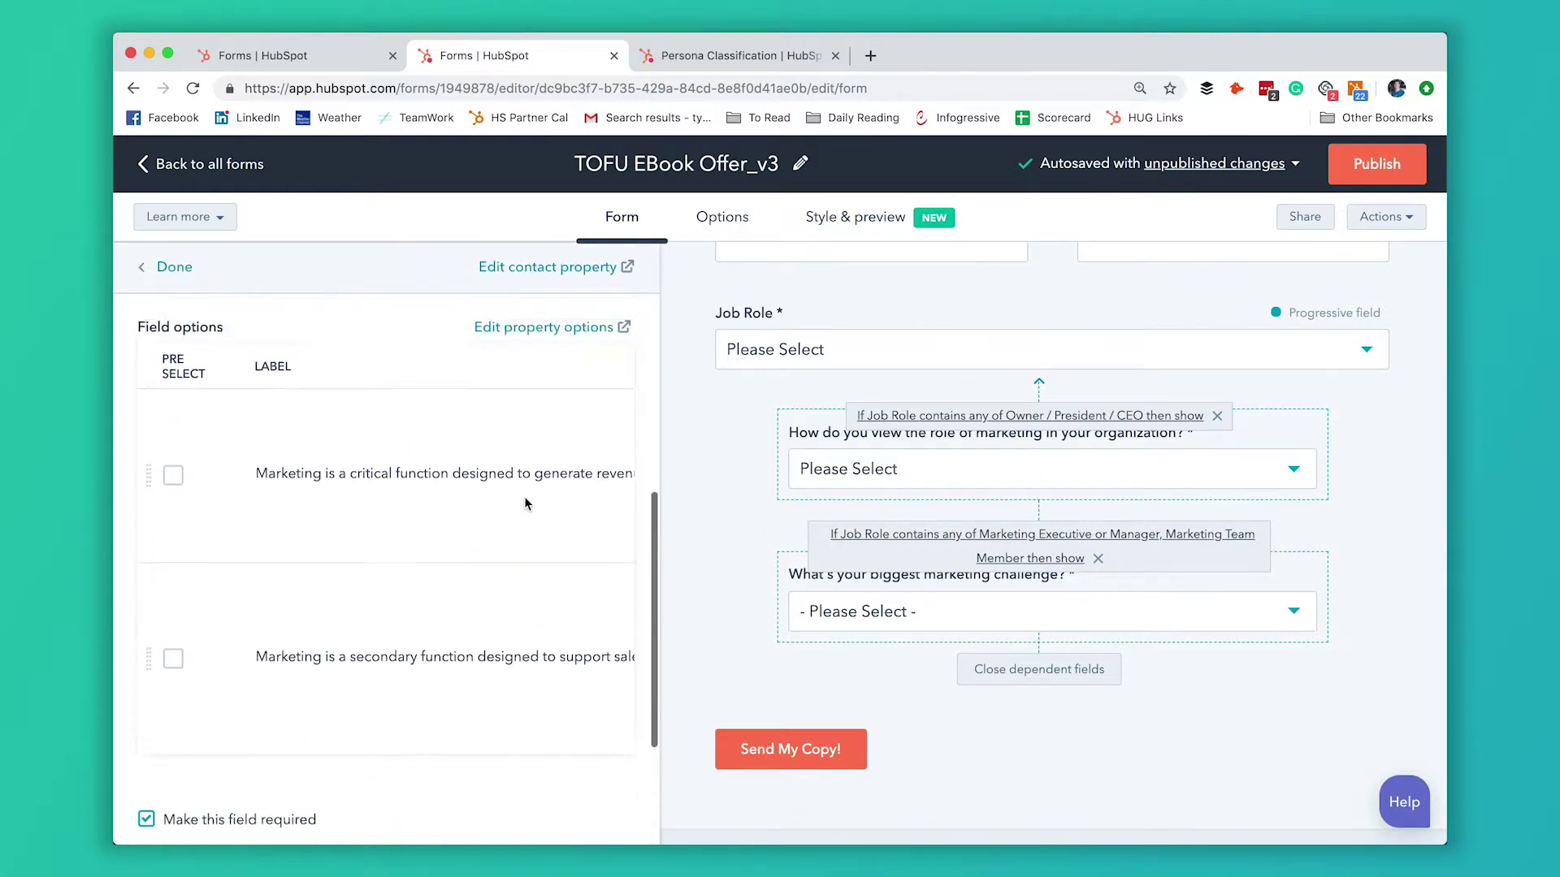
{"action": "scroll", "coordinate": [525, 503], "scroll_direction": "right", "scroll_amount": 3}
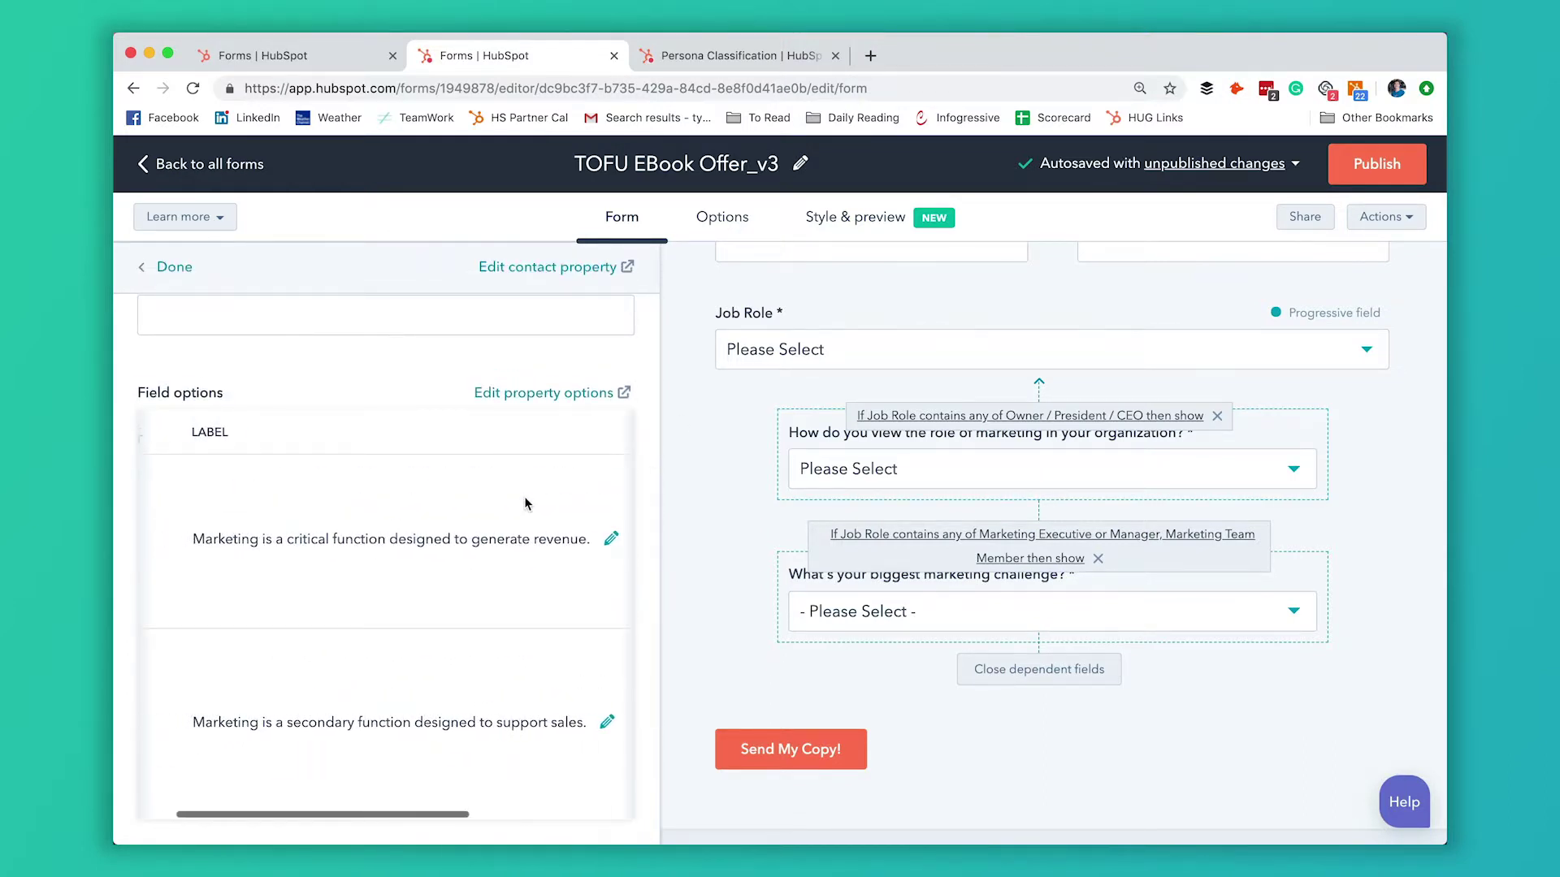
{"action": "scroll", "coordinate": [525, 504], "scroll_direction": "left", "scroll_amount": 2}
{"action": "scroll", "coordinate": [512, 642], "scroll_direction": "down", "scroll_amount": 2}
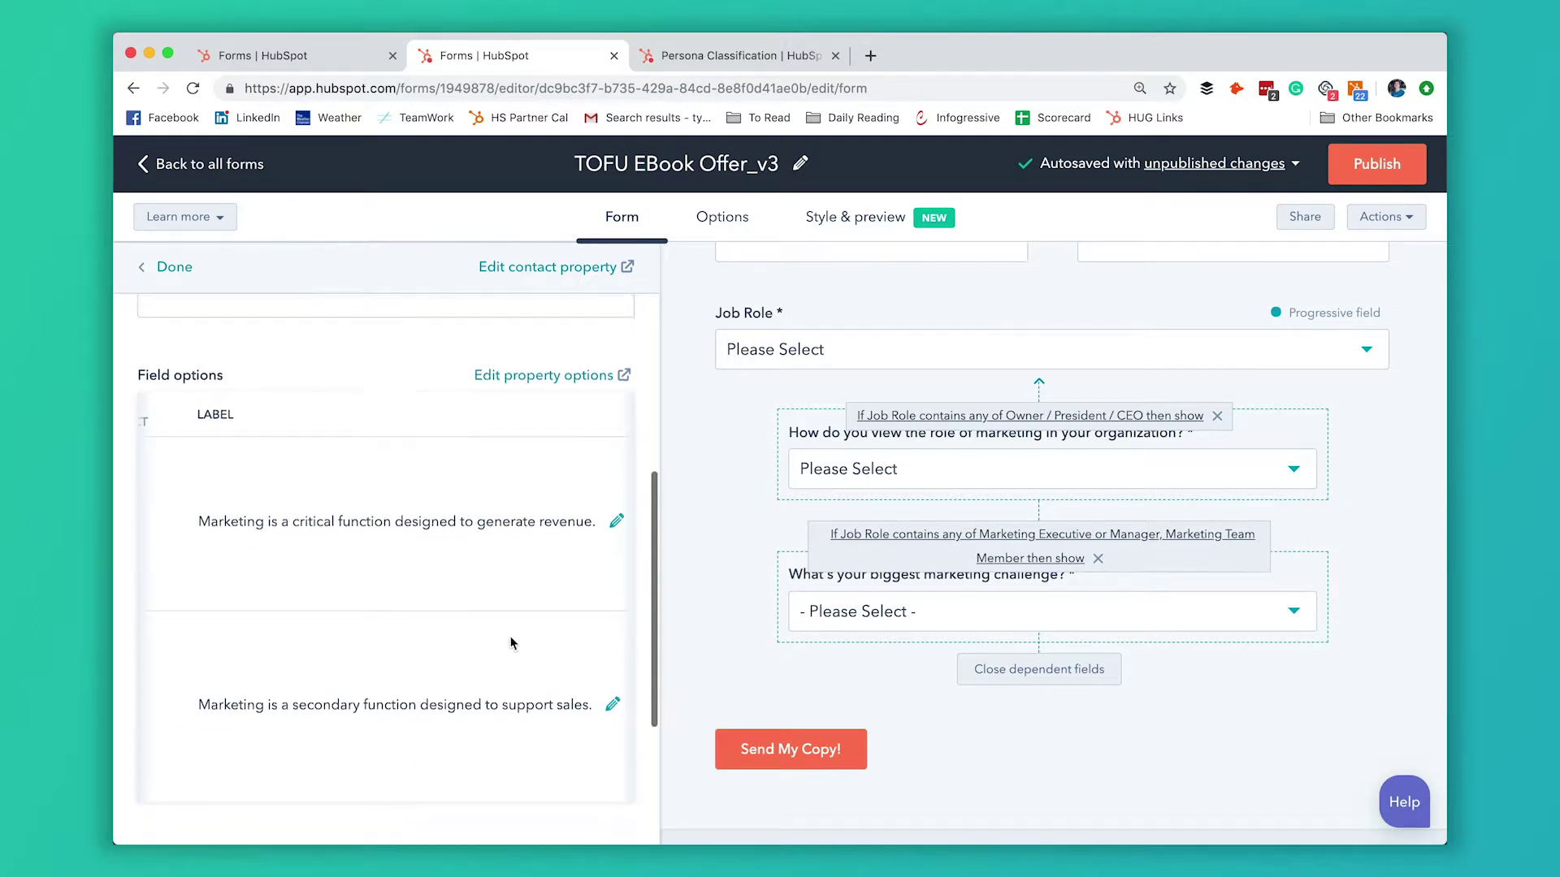
{"action": "scroll", "coordinate": [487, 650], "scroll_direction": "left", "scroll_amount": 3}
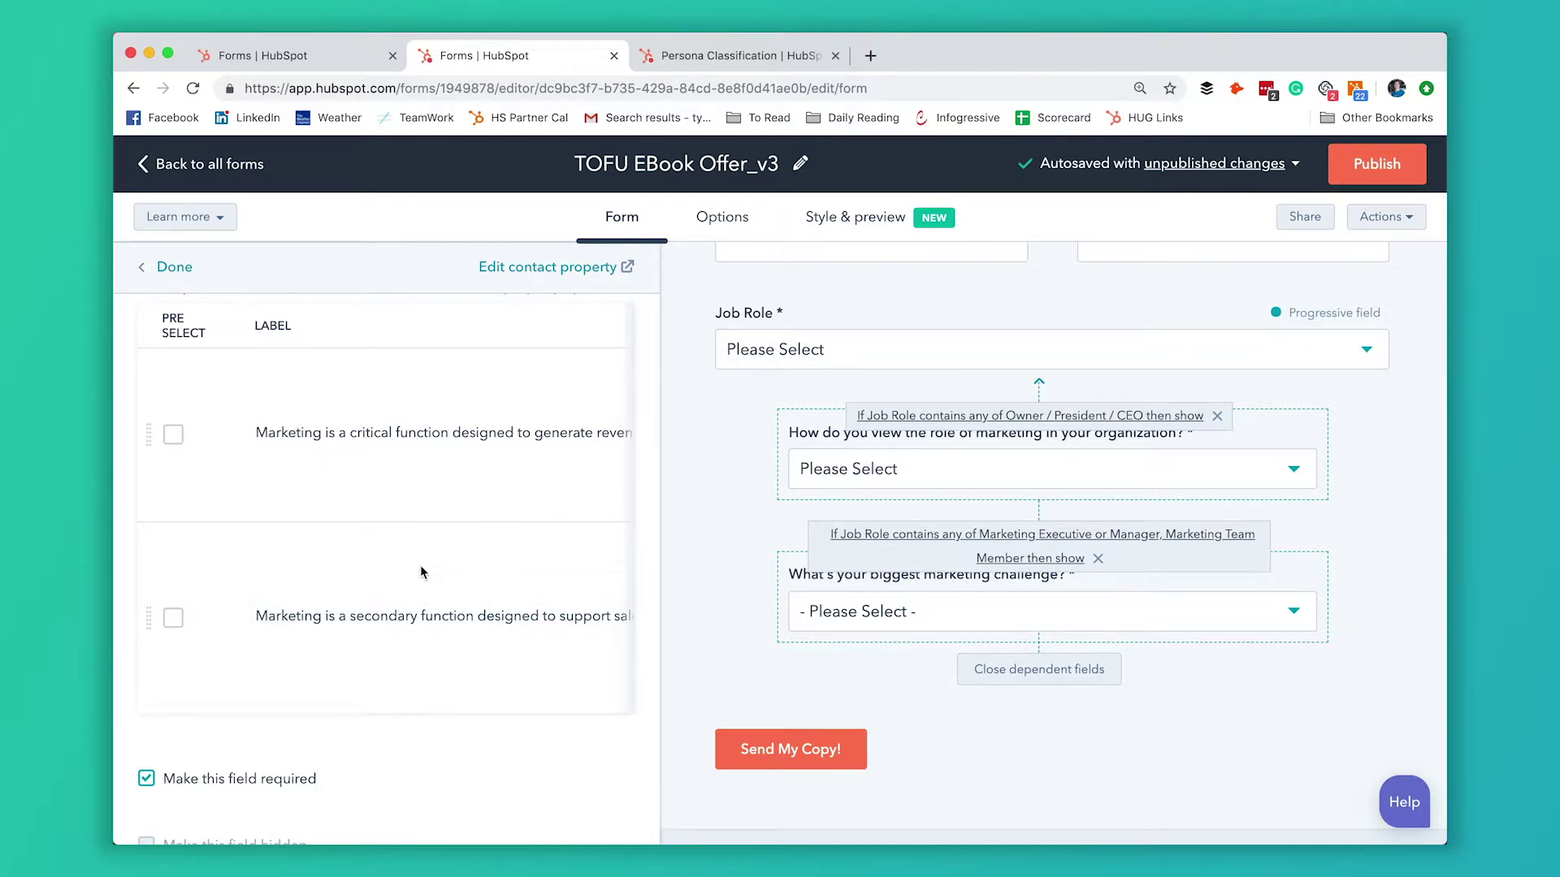
{"action": "scroll", "coordinate": [421, 574], "scroll_direction": "down", "scroll_amount": 1}
{"action": "scroll", "coordinate": [421, 567], "scroll_direction": "up", "scroll_amount": 2}
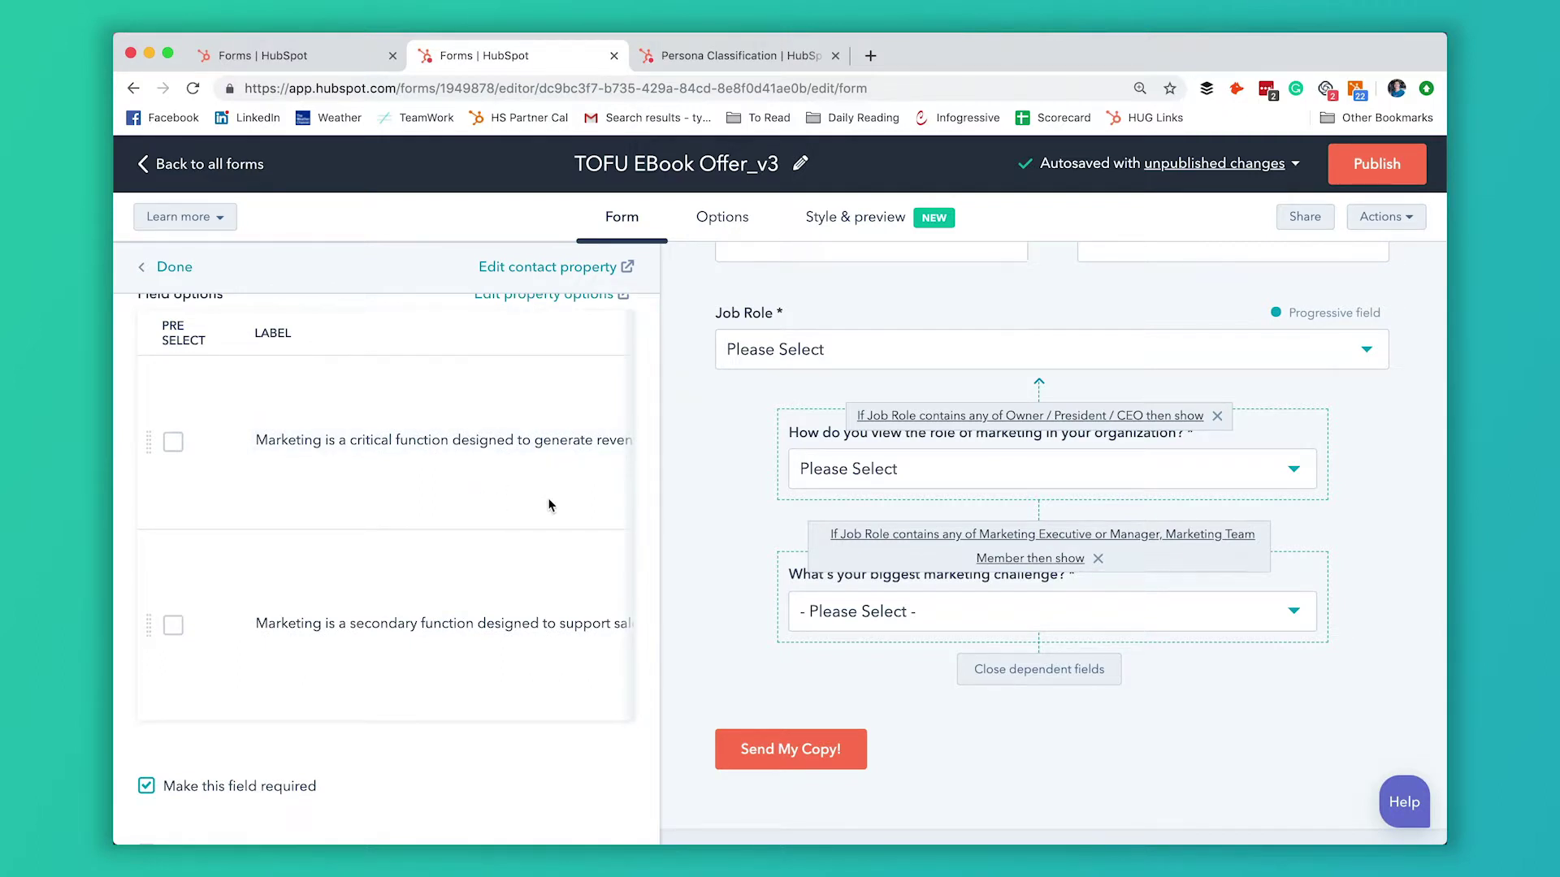
{"action": "scroll", "coordinate": [689, 437], "scroll_direction": "down", "scroll_amount": 2}
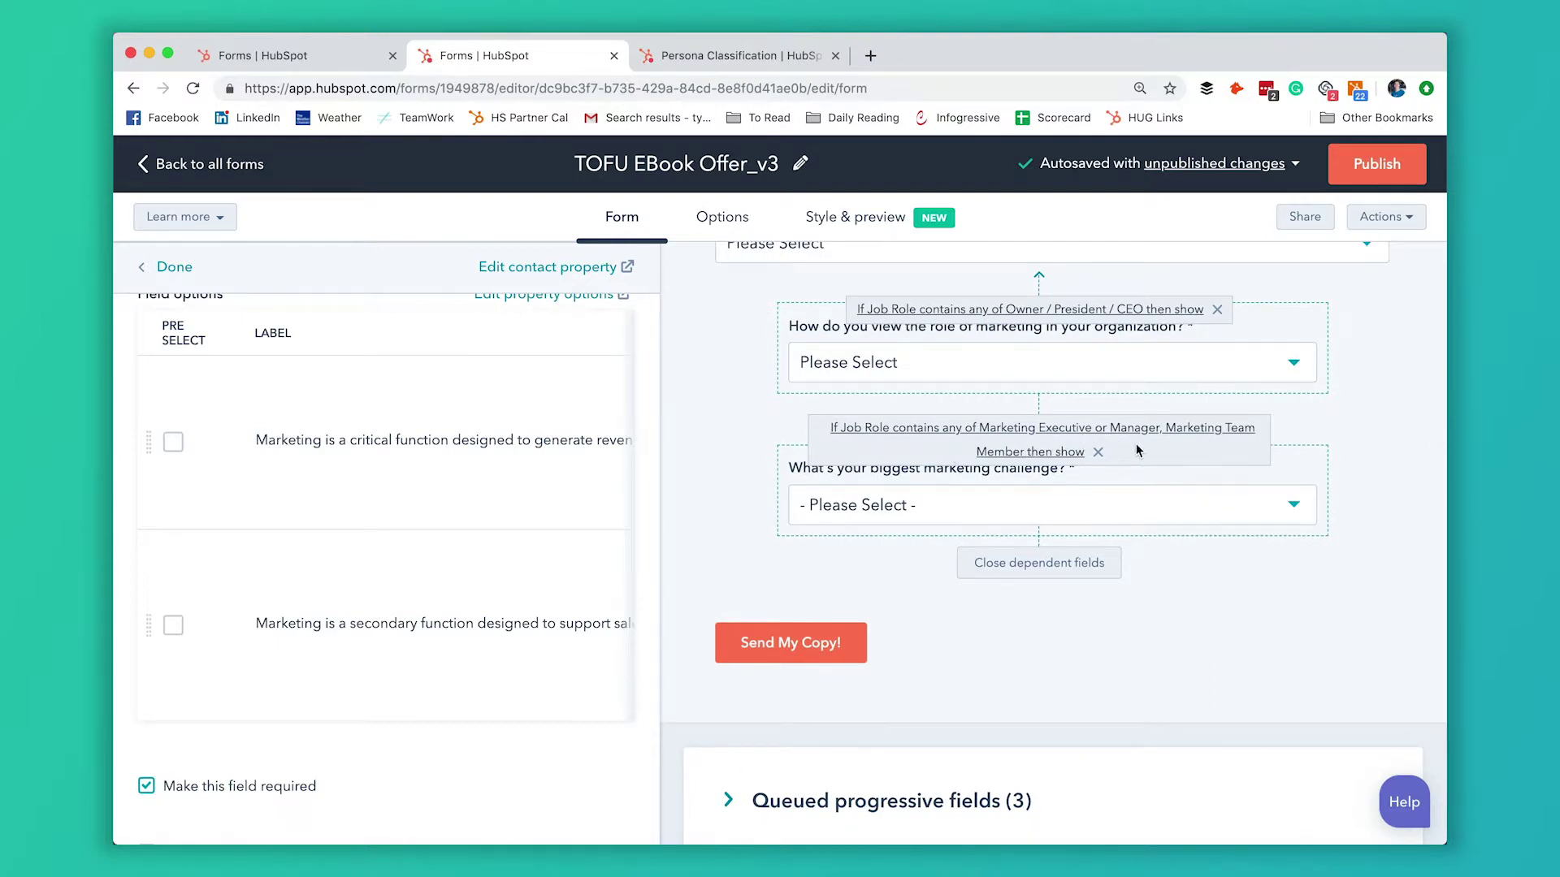
{"action": "left_click", "coordinate": [1282, 477]}
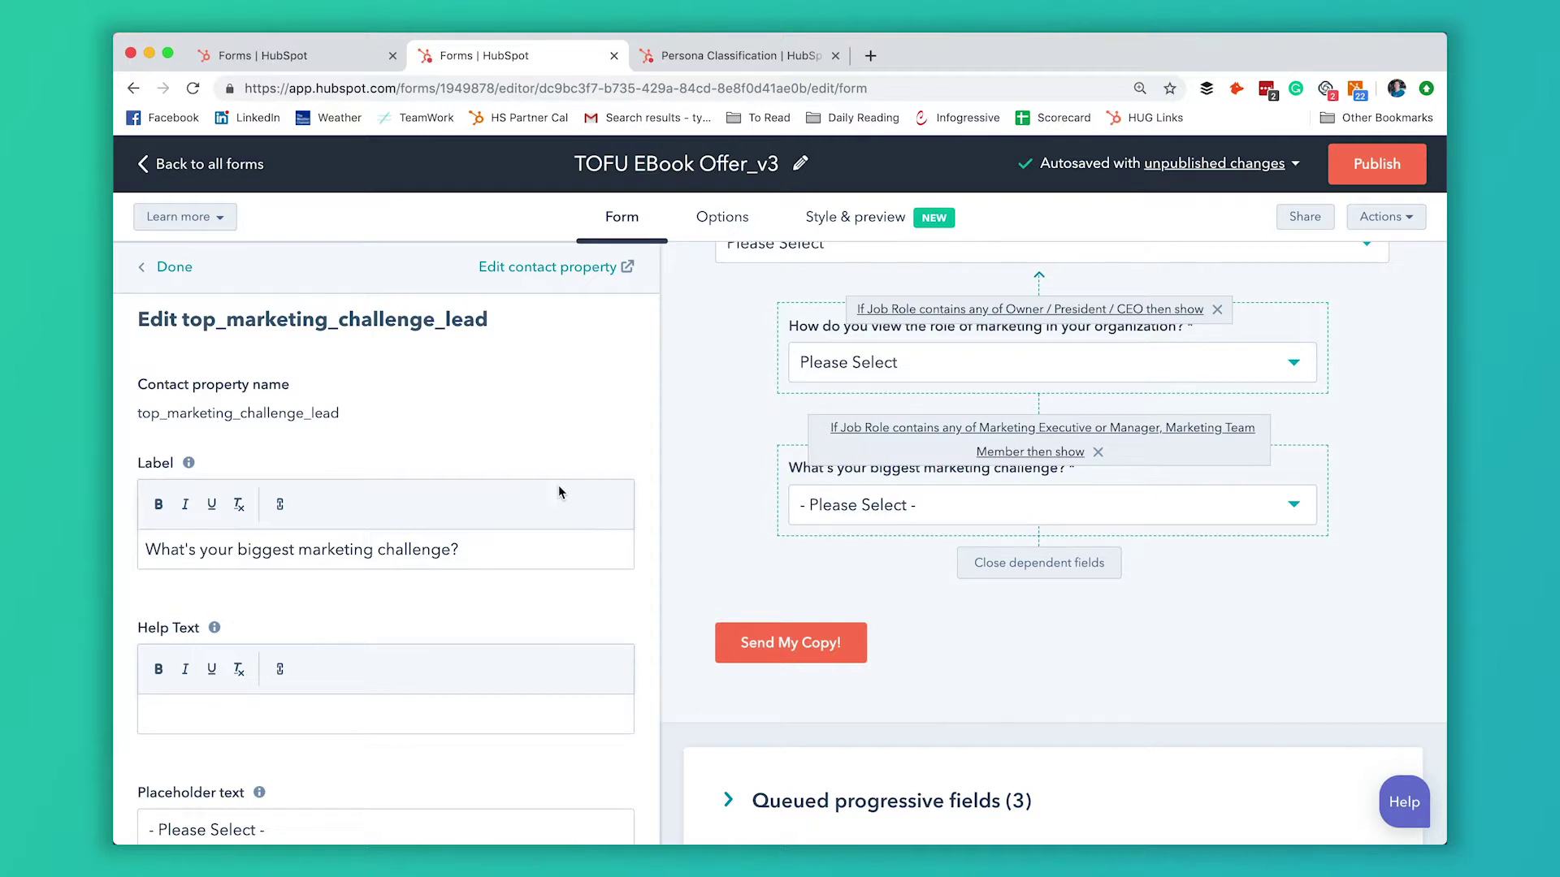
{"action": "scroll", "coordinate": [558, 492], "scroll_direction": "down", "scroll_amount": 10}
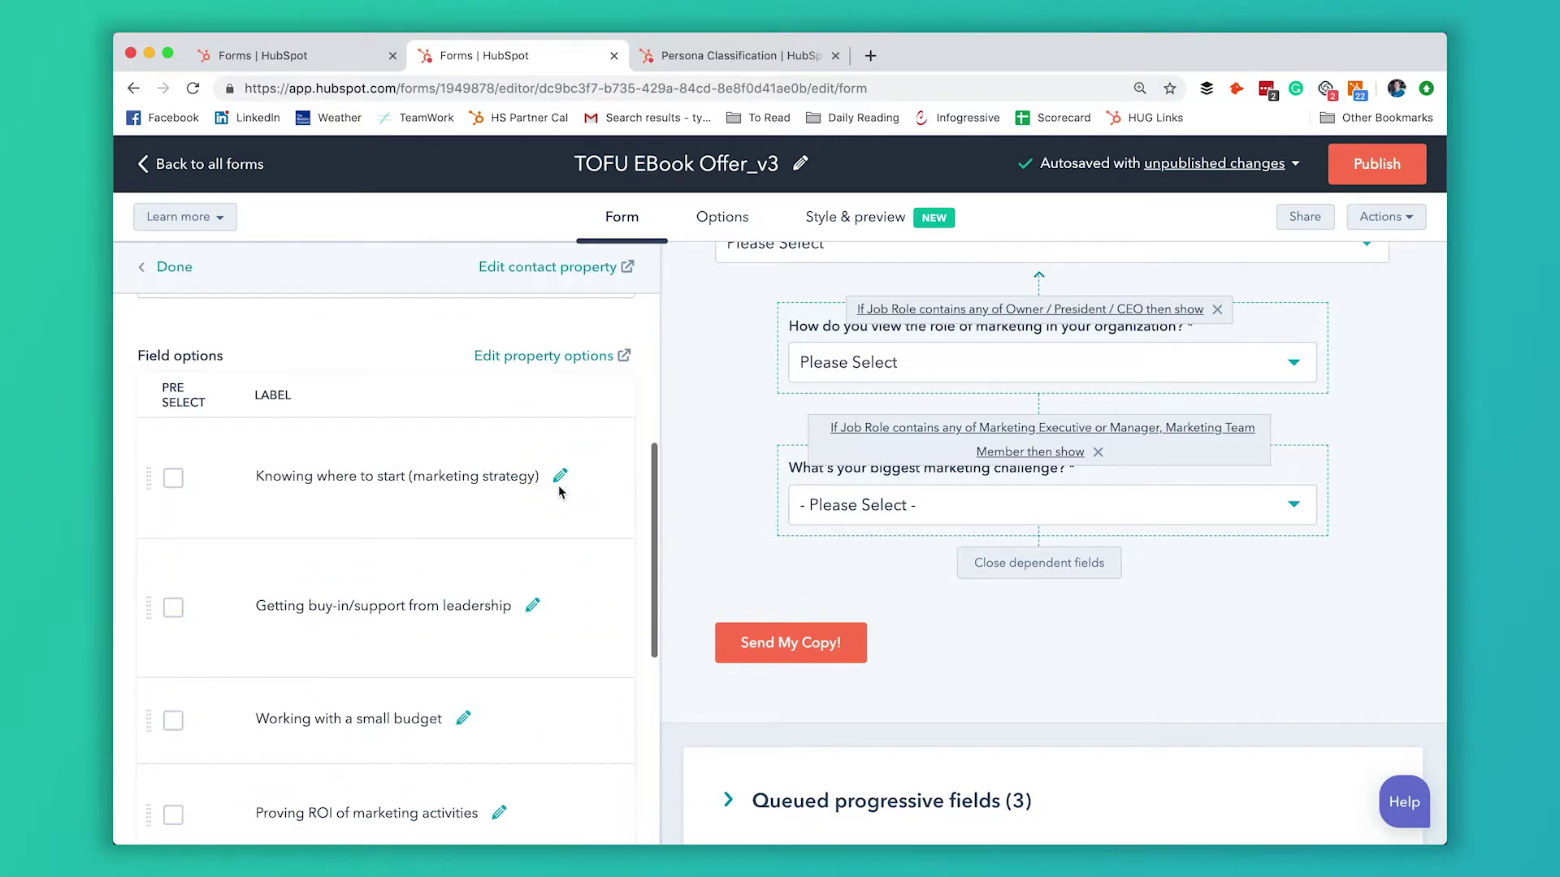
{"action": "scroll", "coordinate": [558, 492], "scroll_direction": "down", "scroll_amount": 2}
{"action": "scroll", "coordinate": [558, 491], "scroll_direction": "up", "scroll_amount": 3}
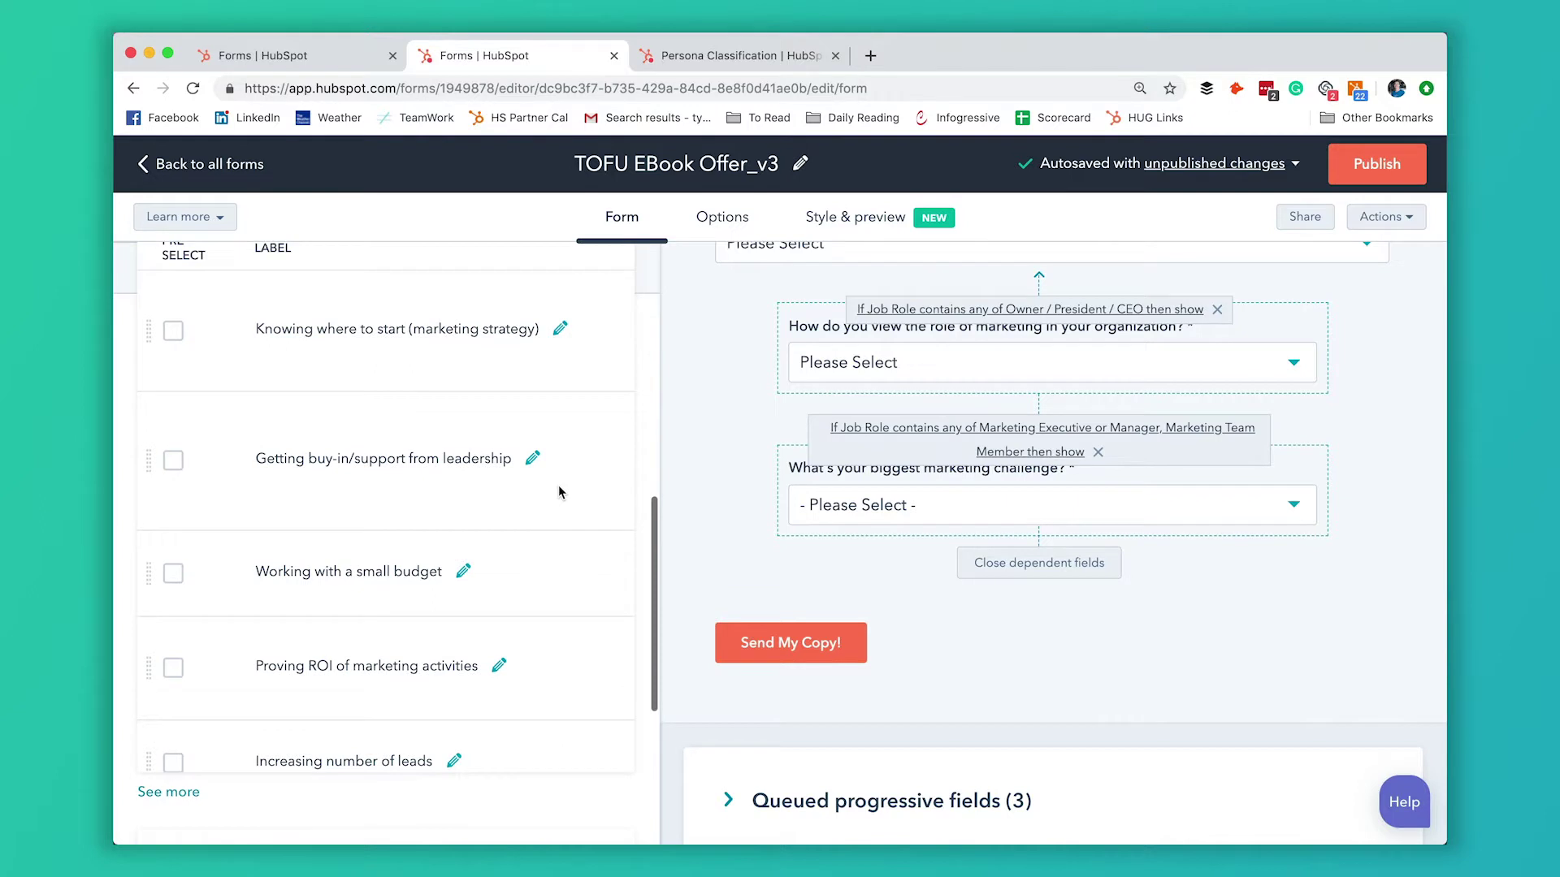
{"action": "scroll", "coordinate": [558, 492], "scroll_direction": "down", "scroll_amount": 3}
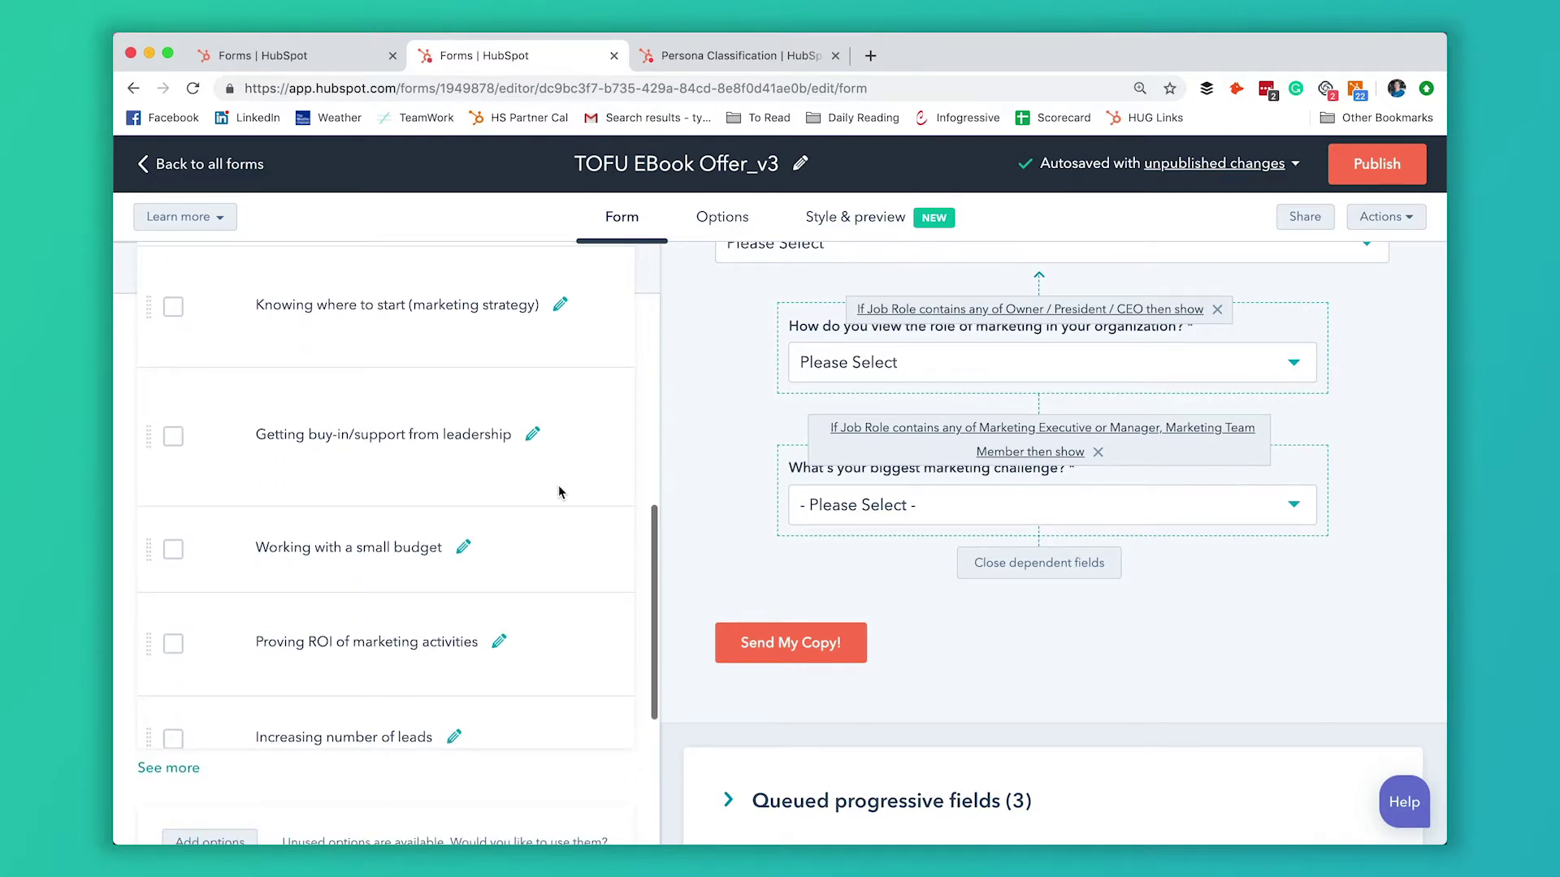
{"action": "scroll", "coordinate": [558, 491], "scroll_direction": "up", "scroll_amount": 1}
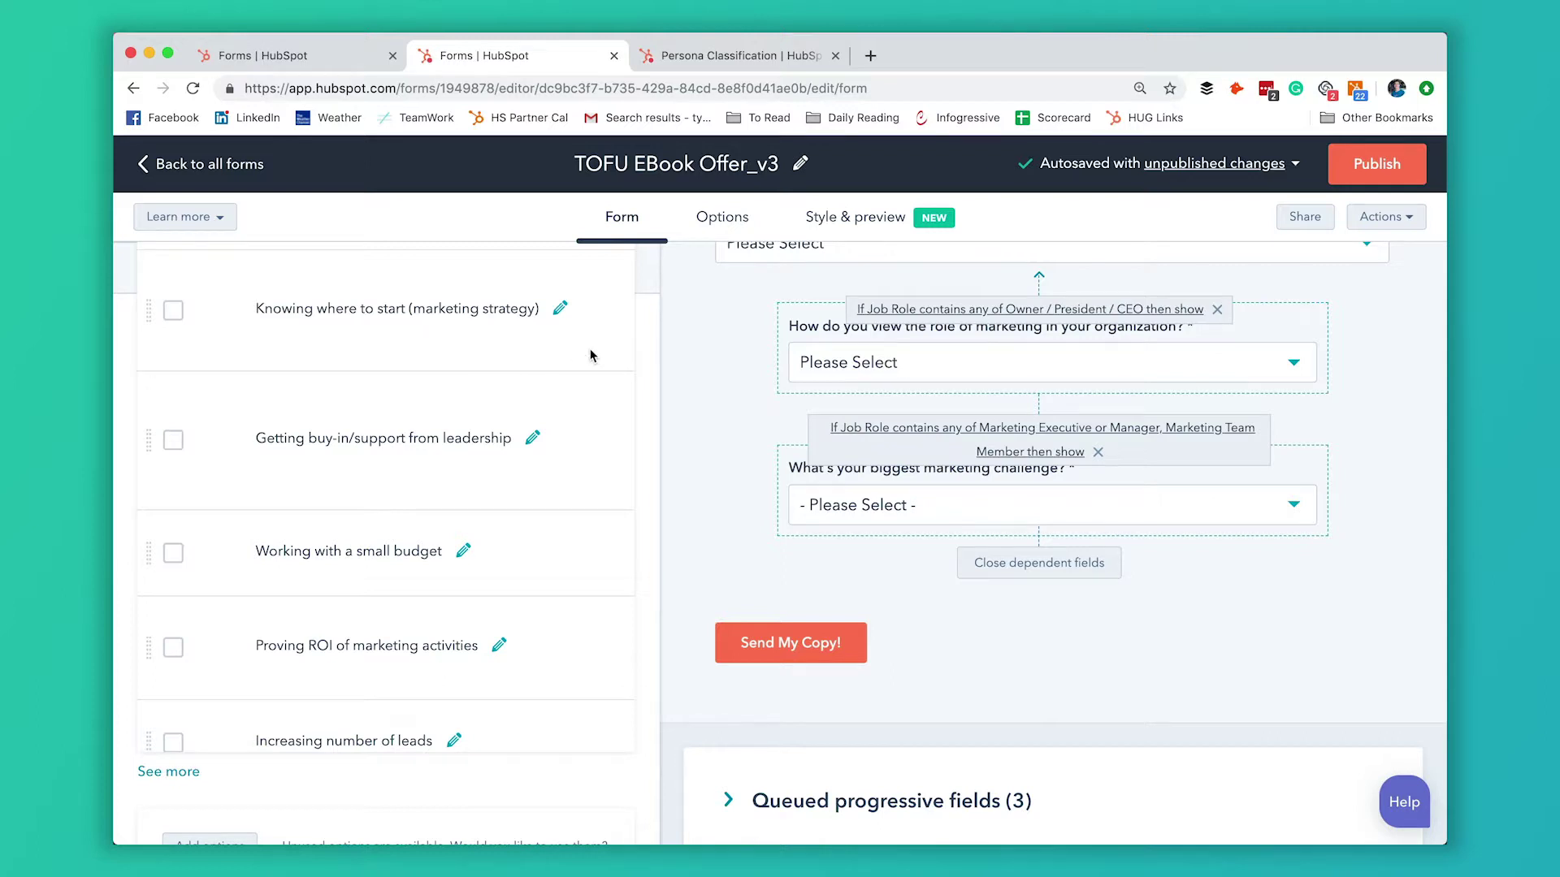
{"action": "scroll", "coordinate": [591, 355], "scroll_direction": "down", "scroll_amount": 3}
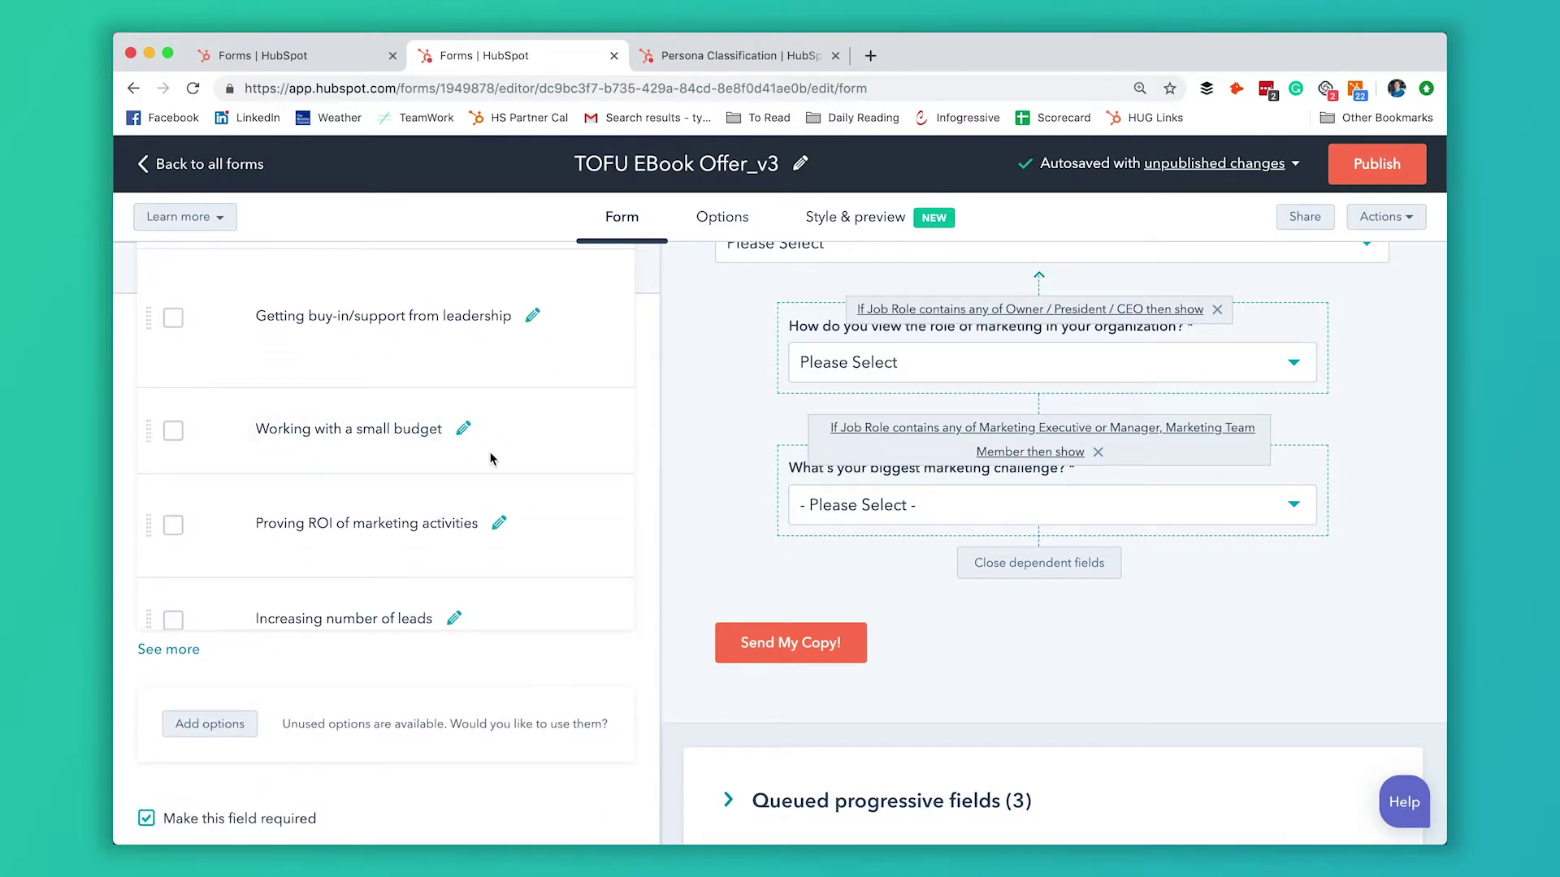
{"action": "scroll", "coordinate": [511, 450], "scroll_direction": "down", "scroll_amount": 1}
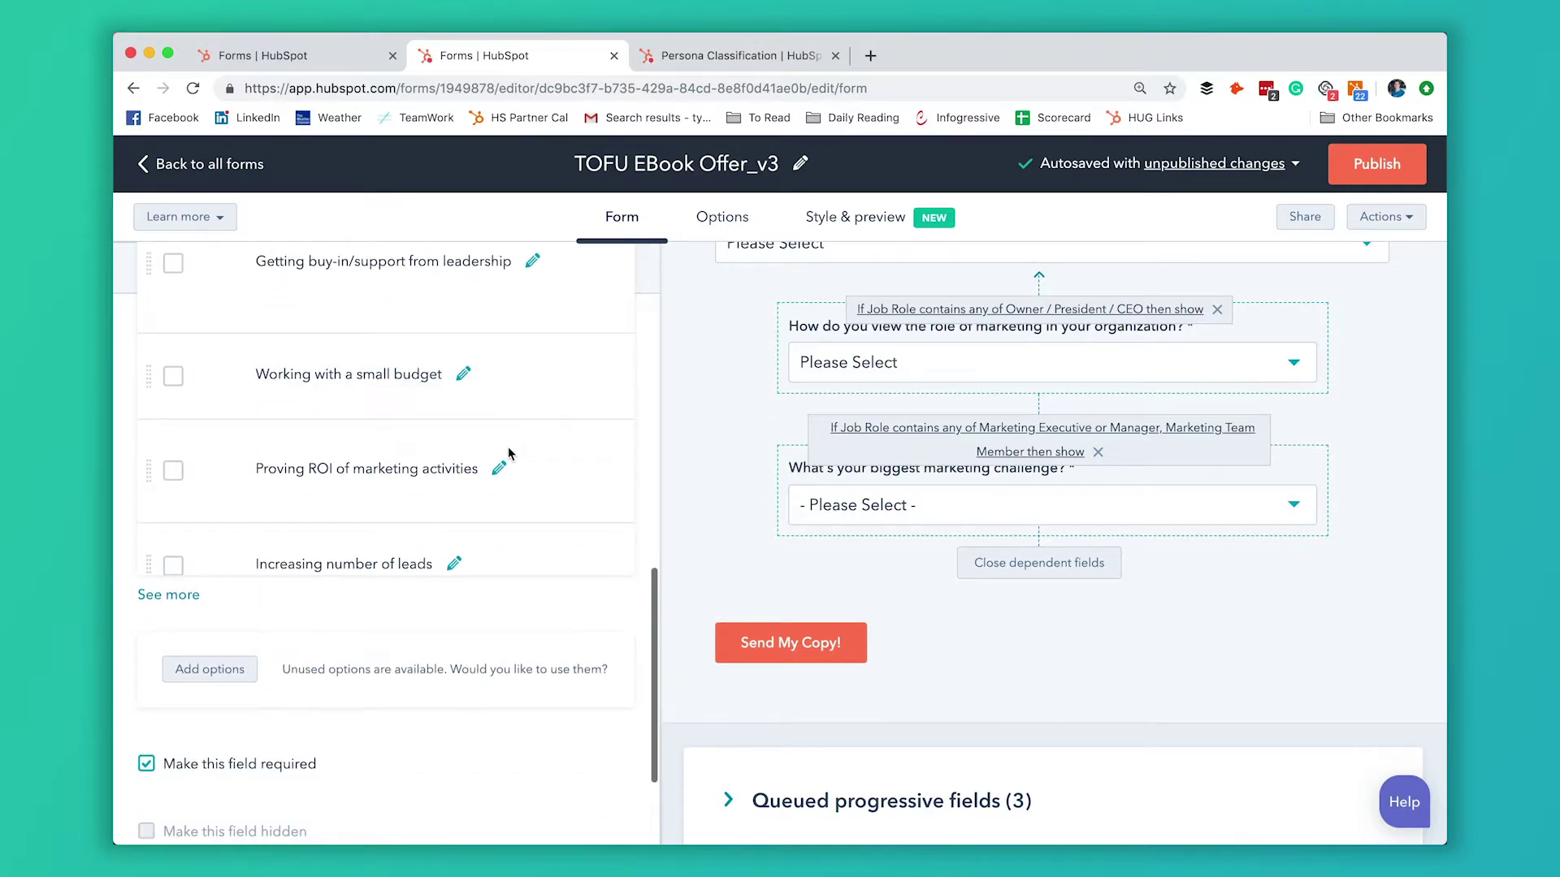
{"action": "scroll", "coordinate": [436, 508], "scroll_direction": "up", "scroll_amount": 1}
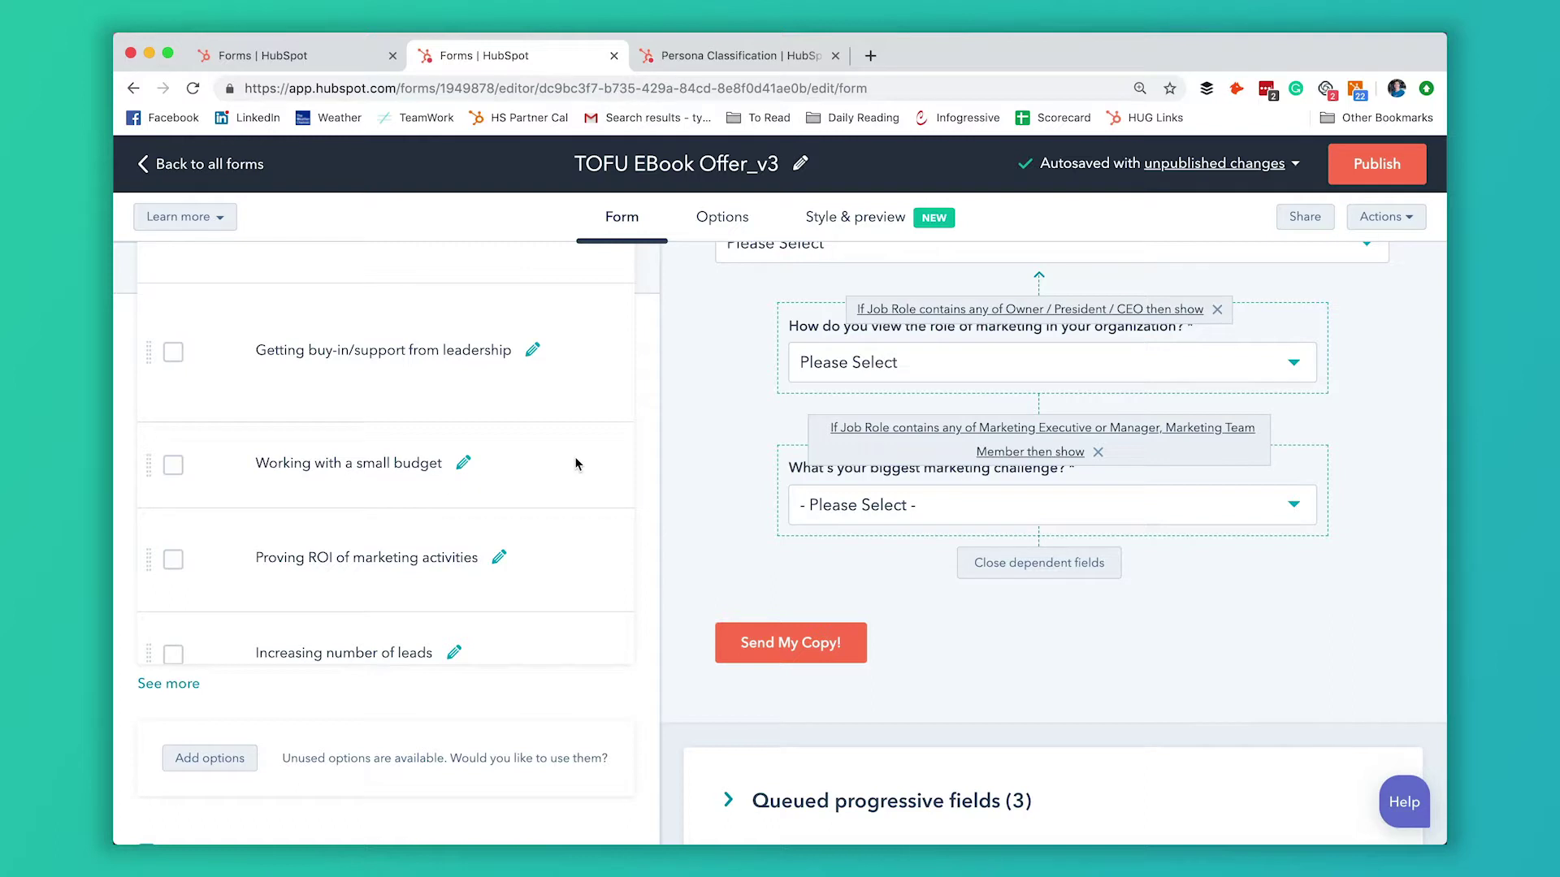
{"action": "scroll", "coordinate": [718, 456], "scroll_direction": "up", "scroll_amount": 3}
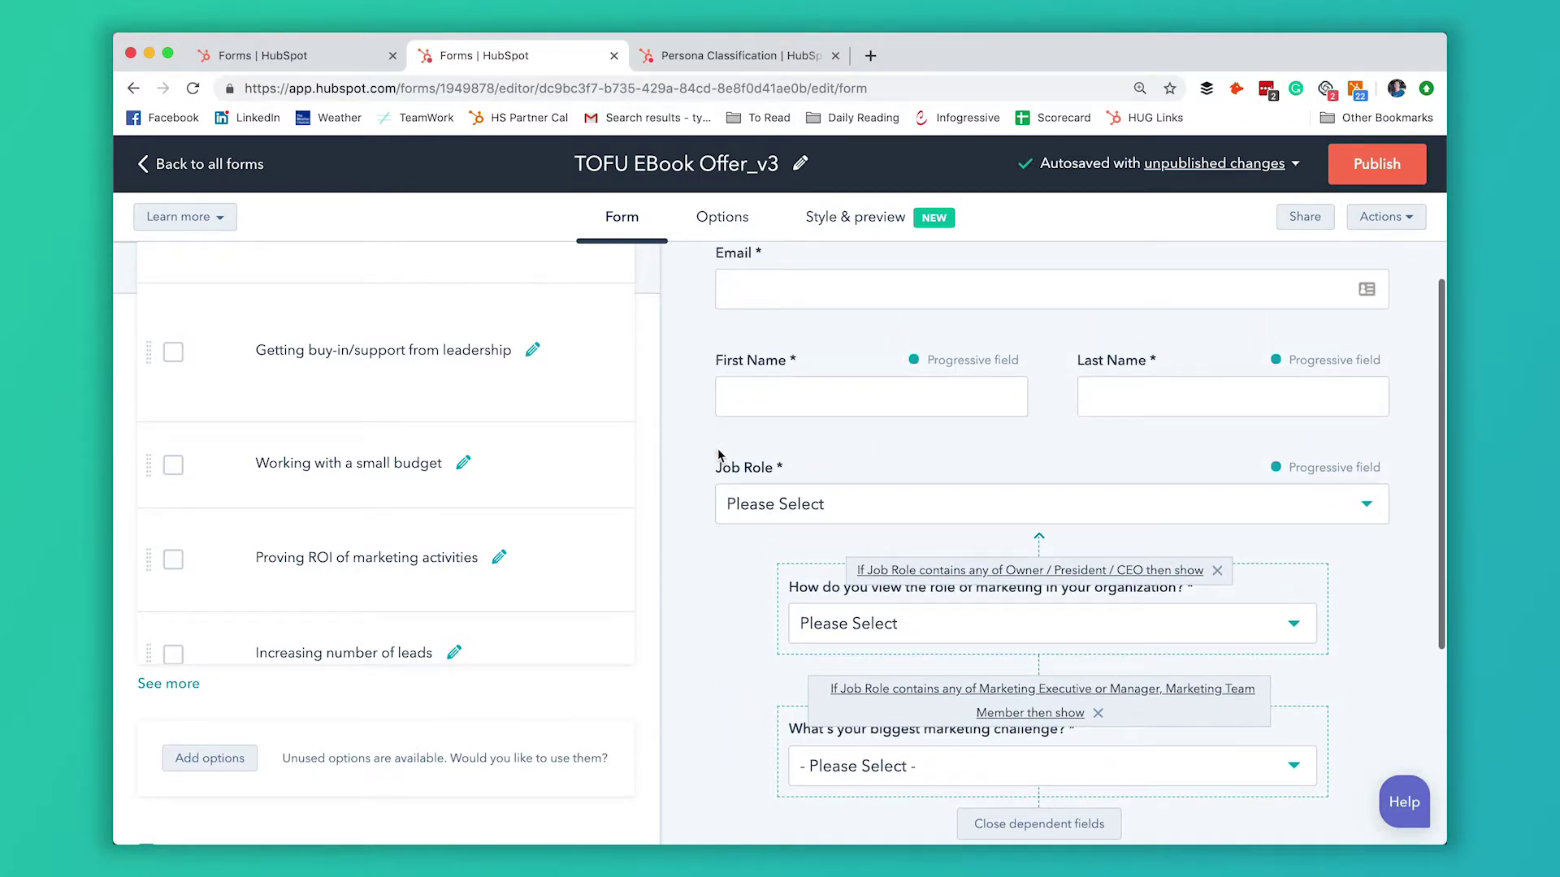
{"action": "scroll", "coordinate": [718, 456], "scroll_direction": "down", "scroll_amount": 2}
{"action": "scroll", "coordinate": [719, 456], "scroll_direction": "down", "scroll_amount": 1}
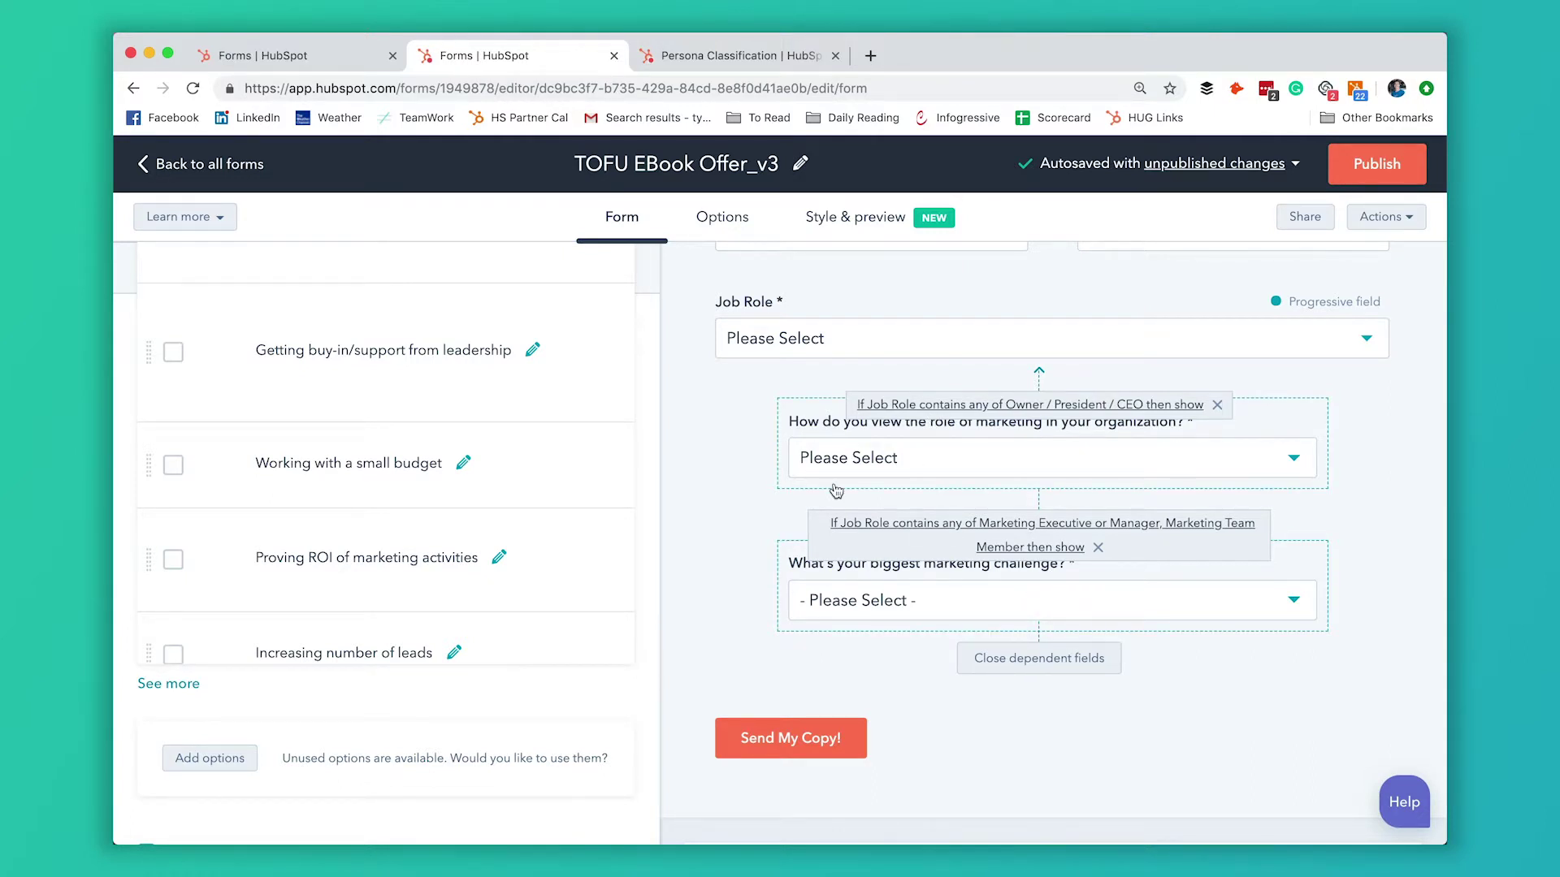
{"action": "scroll", "coordinate": [735, 439], "scroll_direction": "up", "scroll_amount": 5}
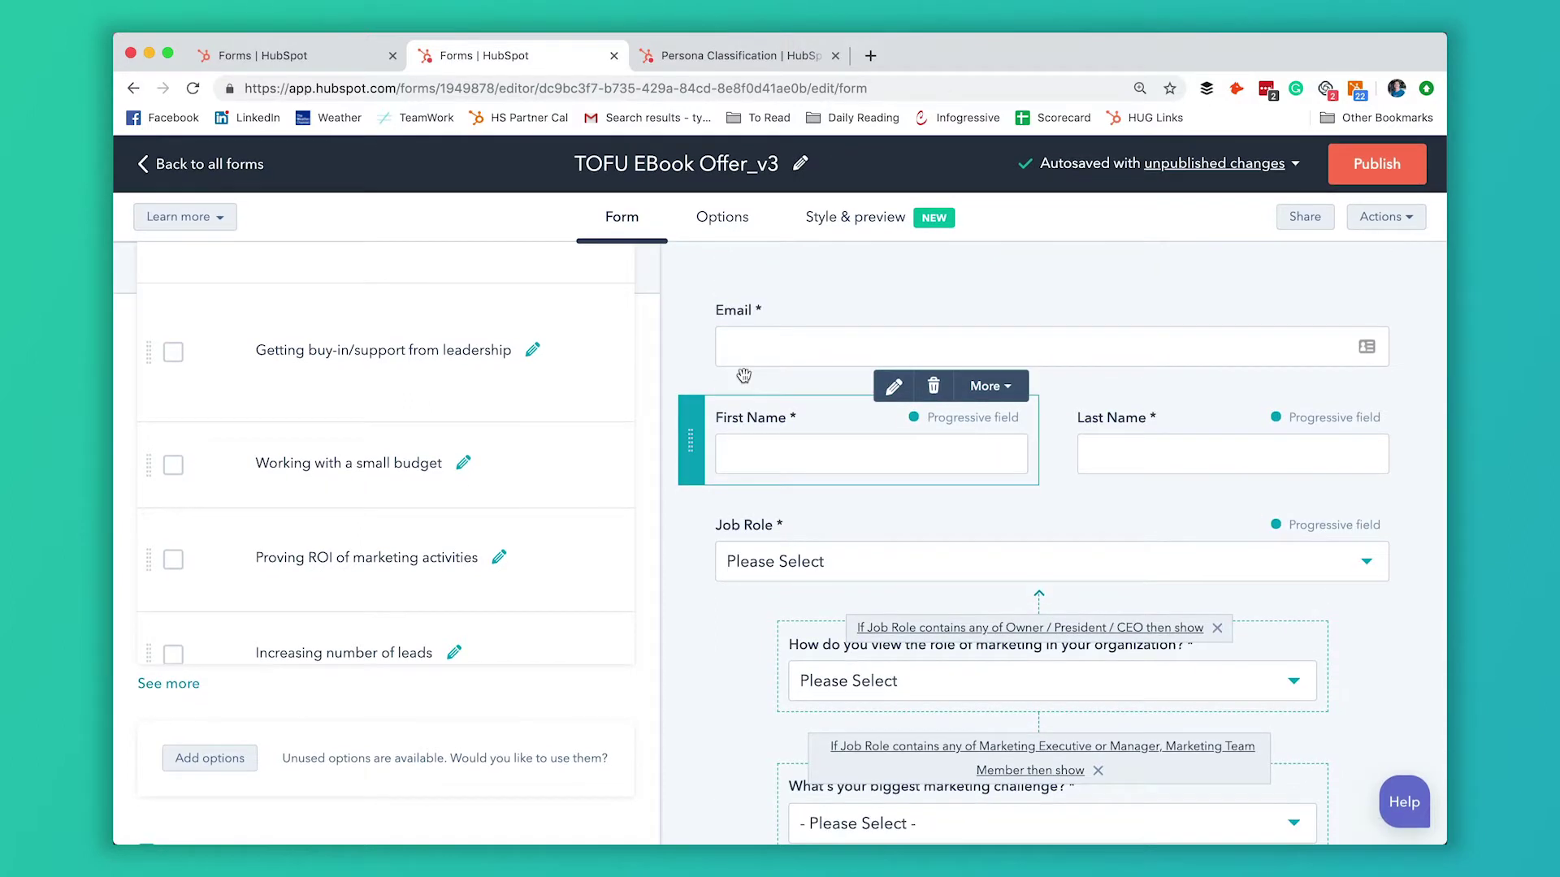
Inspect the Persona Classification workflow's Marketing Opinion branches setting Modern Leader Mark or Traditional President Paul.
{"action": "left_click", "coordinate": [755, 61]}
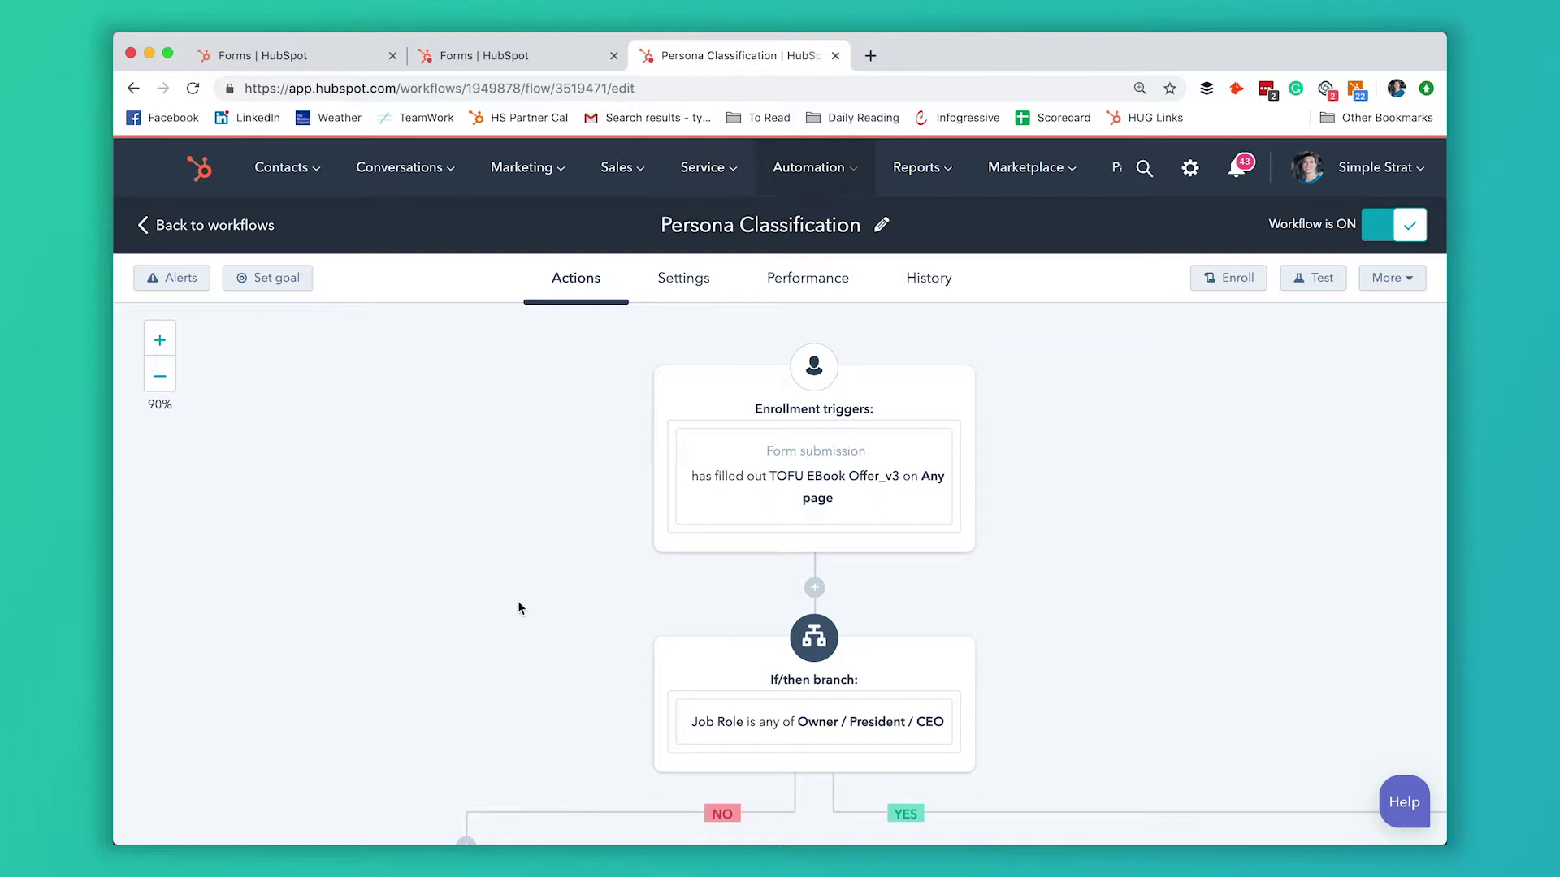
{"action": "scroll", "coordinate": [520, 609], "scroll_direction": "down", "scroll_amount": 2}
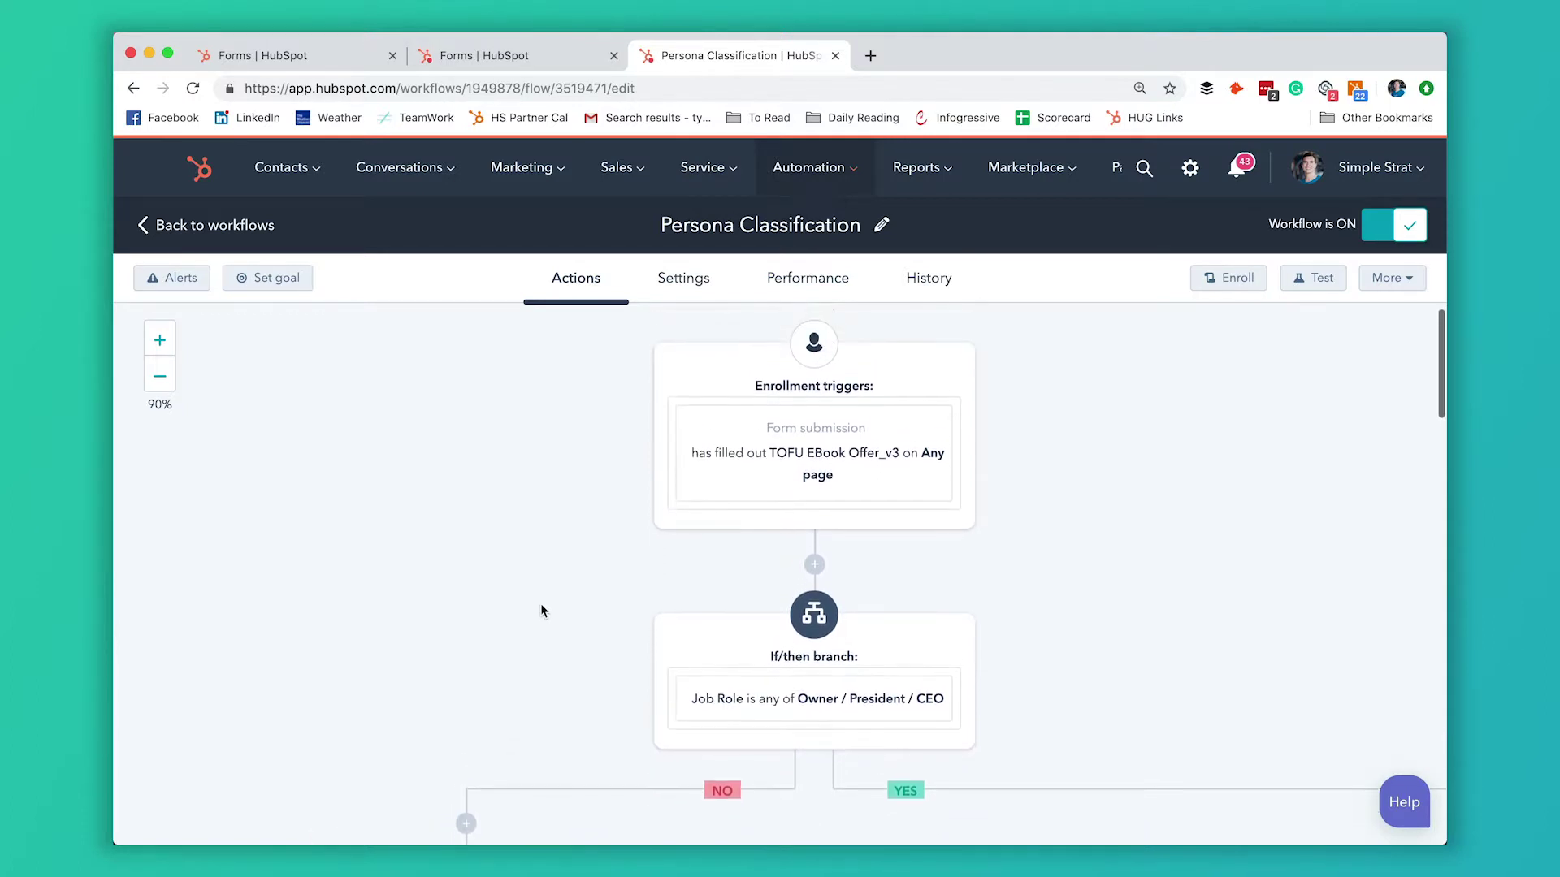
{"action": "scroll", "coordinate": [834, 505], "scroll_direction": "up", "scroll_amount": 1}
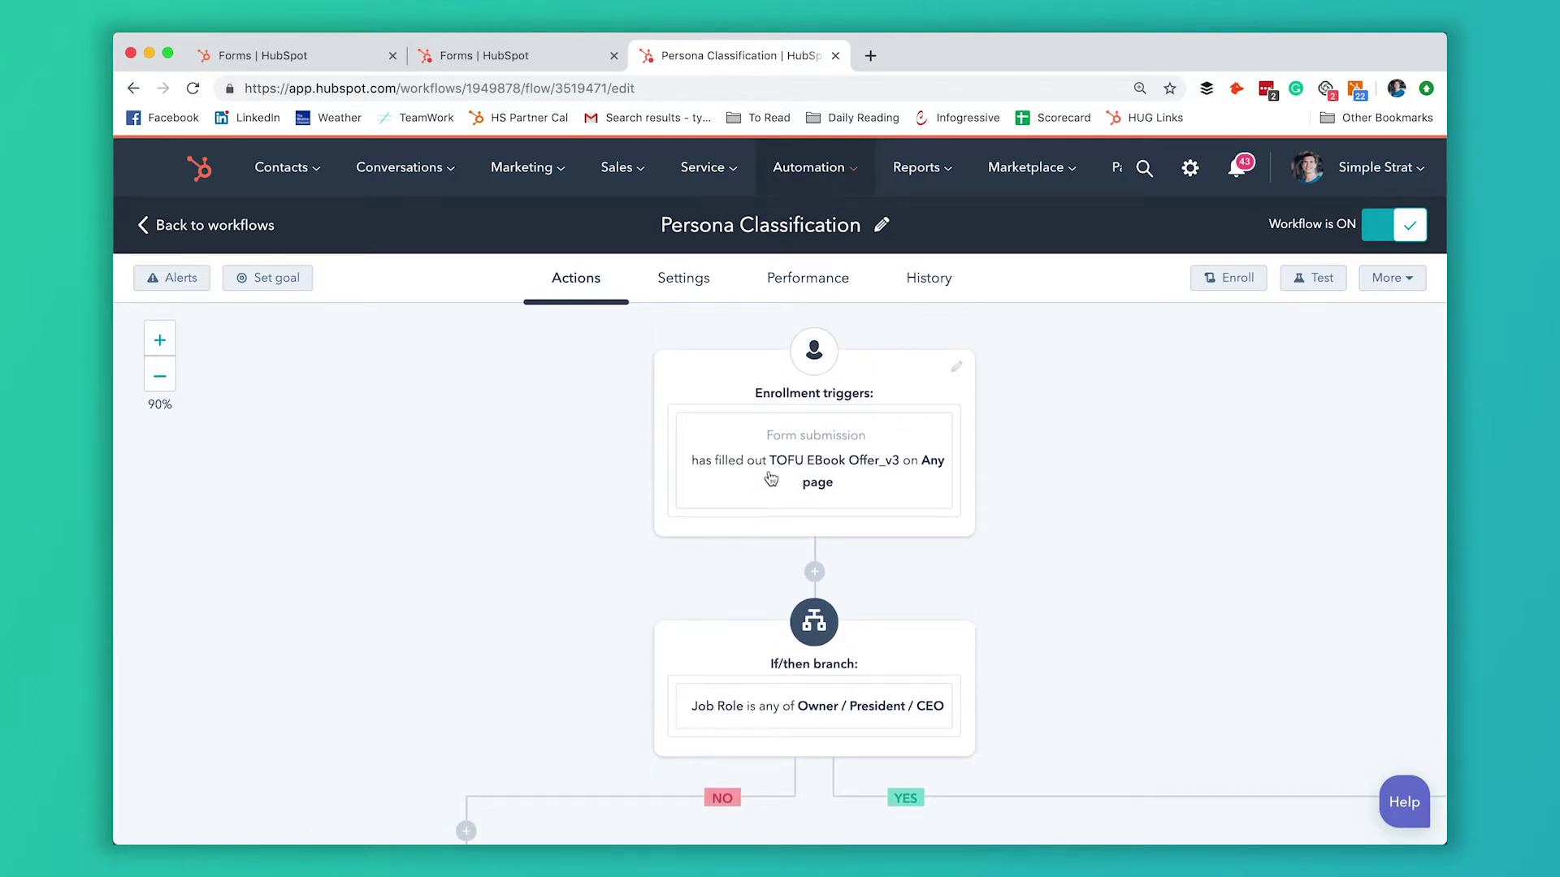
{"action": "scroll", "coordinate": [907, 467], "scroll_direction": "down", "scroll_amount": 5}
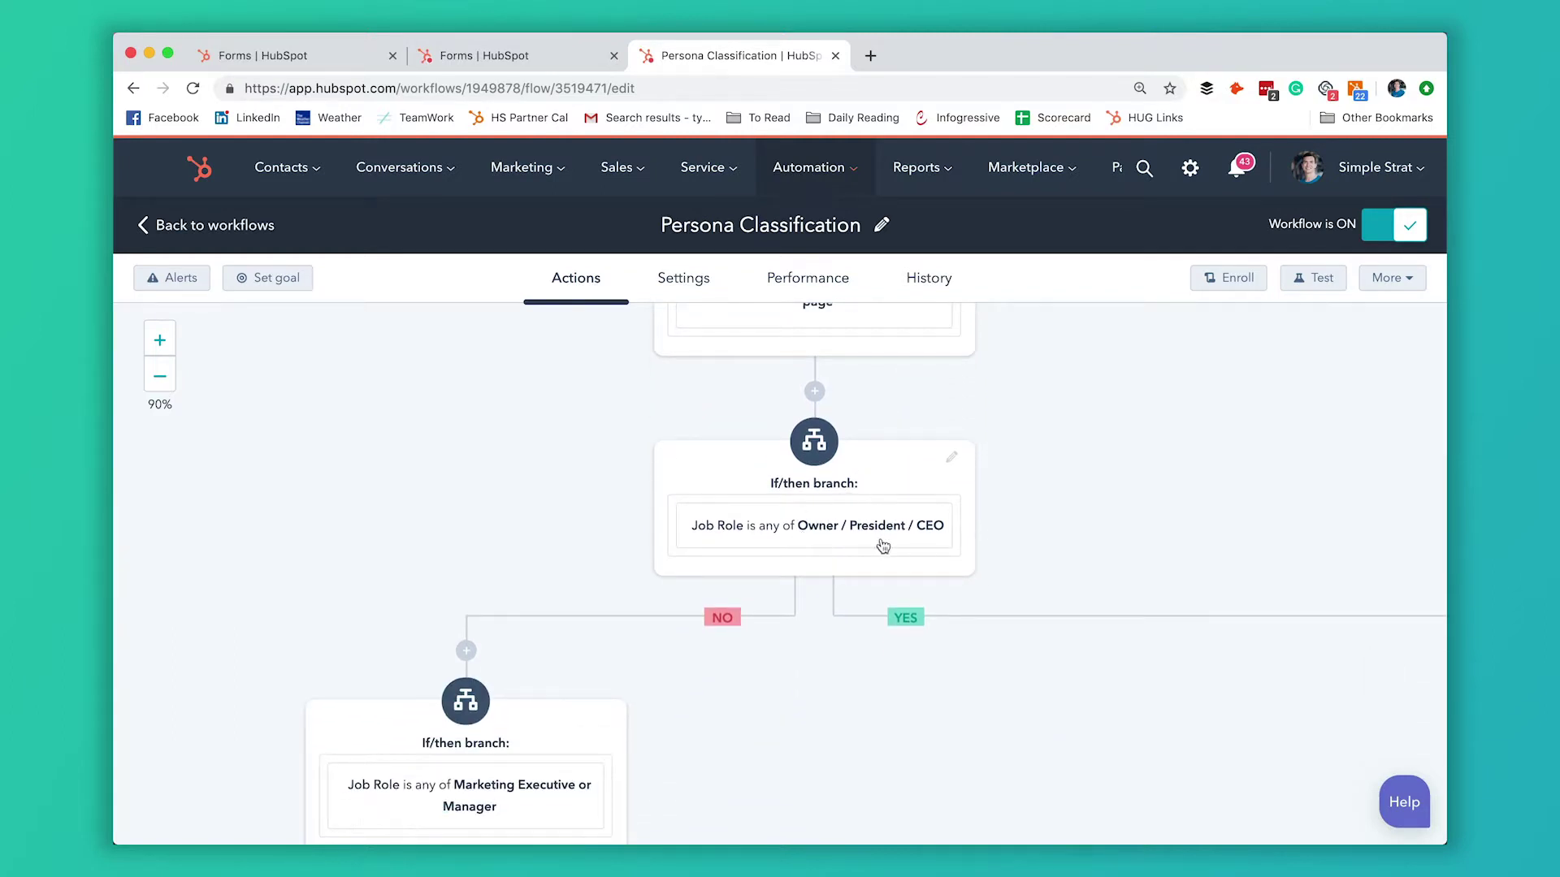
{"action": "scroll", "coordinate": [860, 557], "scroll_direction": "down", "scroll_amount": 2}
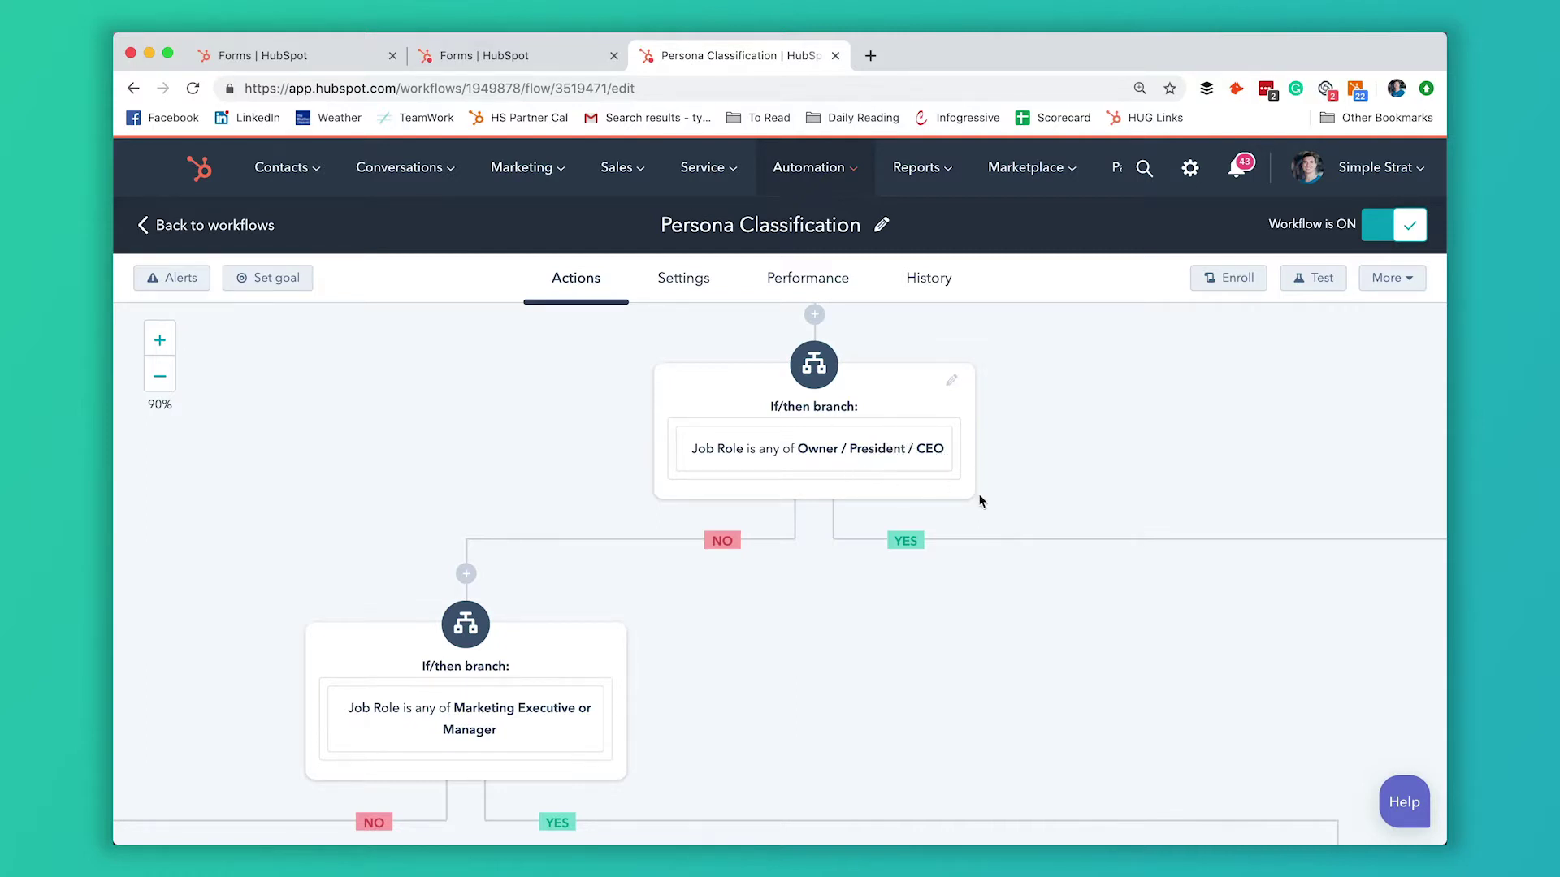
{"action": "scroll", "coordinate": [981, 501], "scroll_direction": "right", "scroll_amount": 10}
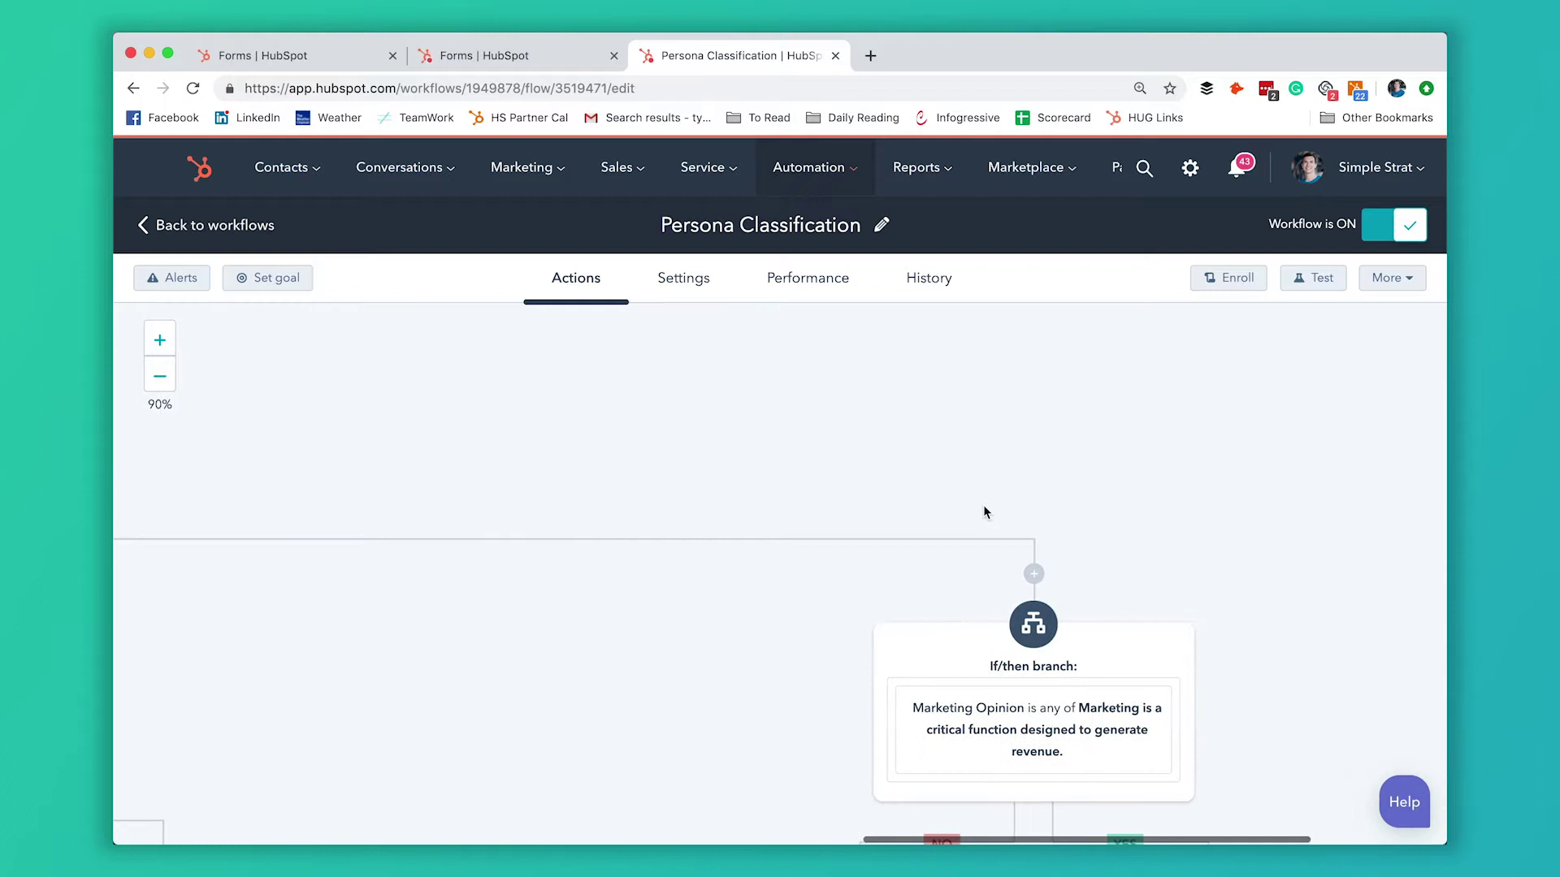
{"action": "scroll", "coordinate": [984, 511], "scroll_direction": "down", "scroll_amount": 5}
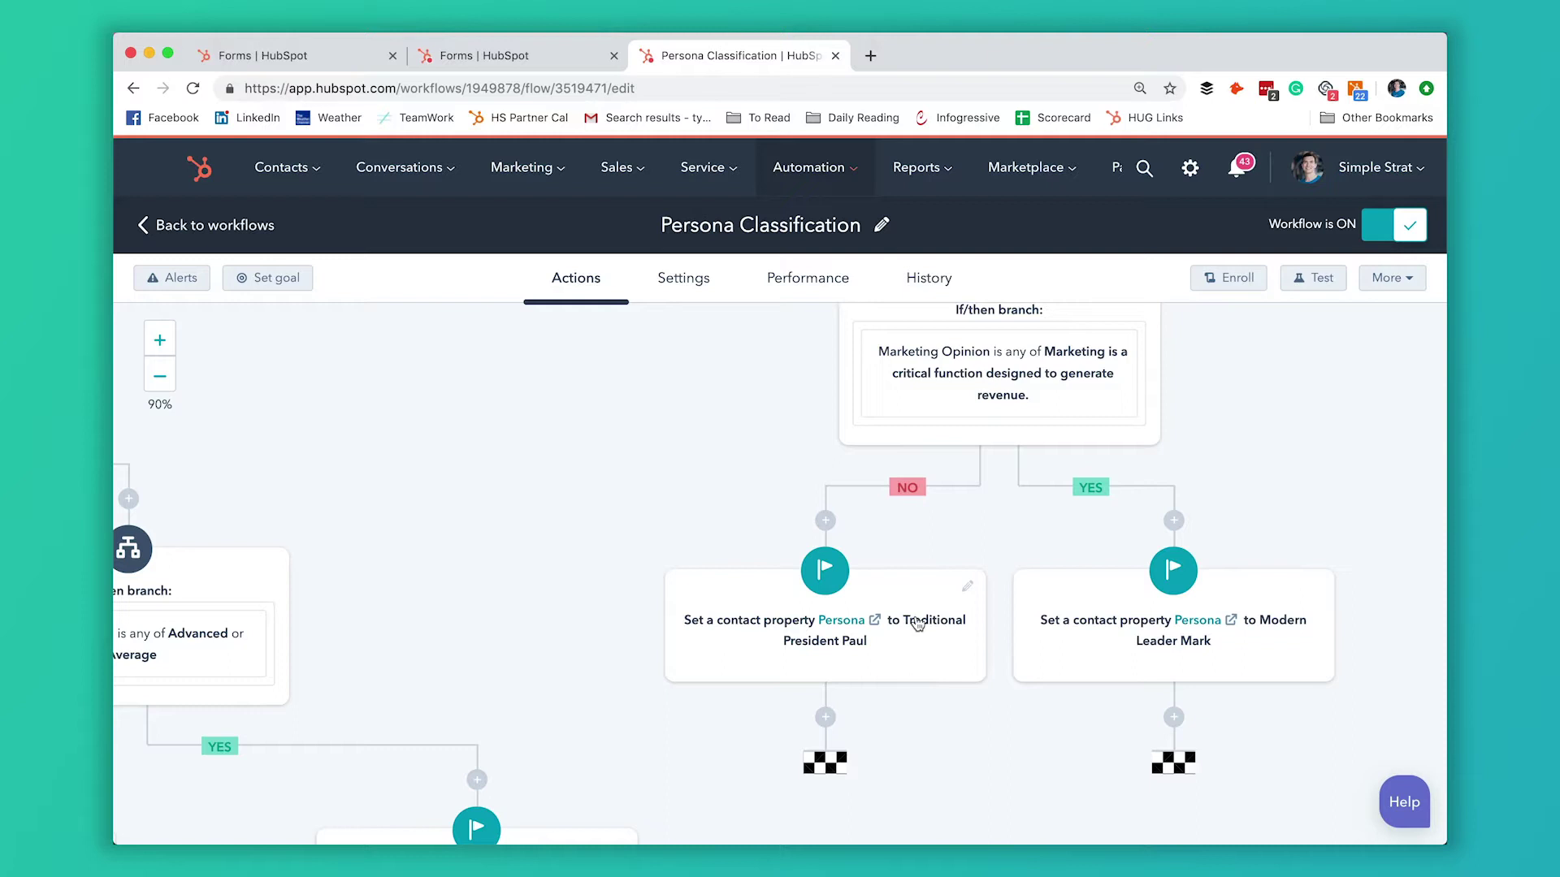
{"action": "scroll", "coordinate": [785, 507], "scroll_direction": "up", "scroll_amount": 10}
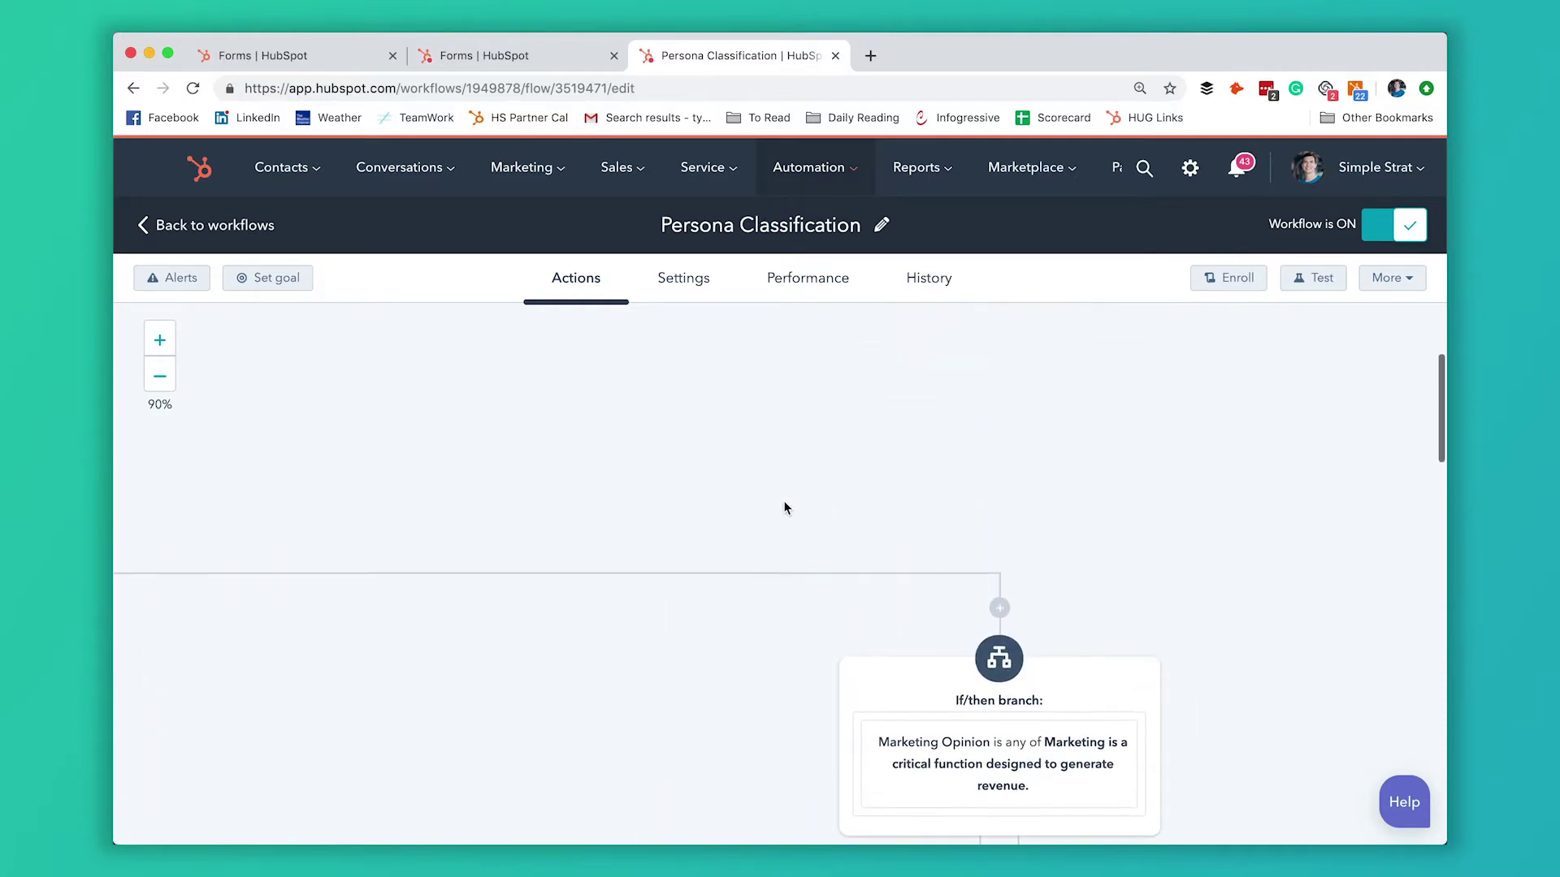
{"action": "scroll", "coordinate": [785, 506], "scroll_direction": "left", "scroll_amount": 3}
{"action": "scroll", "coordinate": [784, 508], "scroll_direction": "left", "scroll_amount": 10}
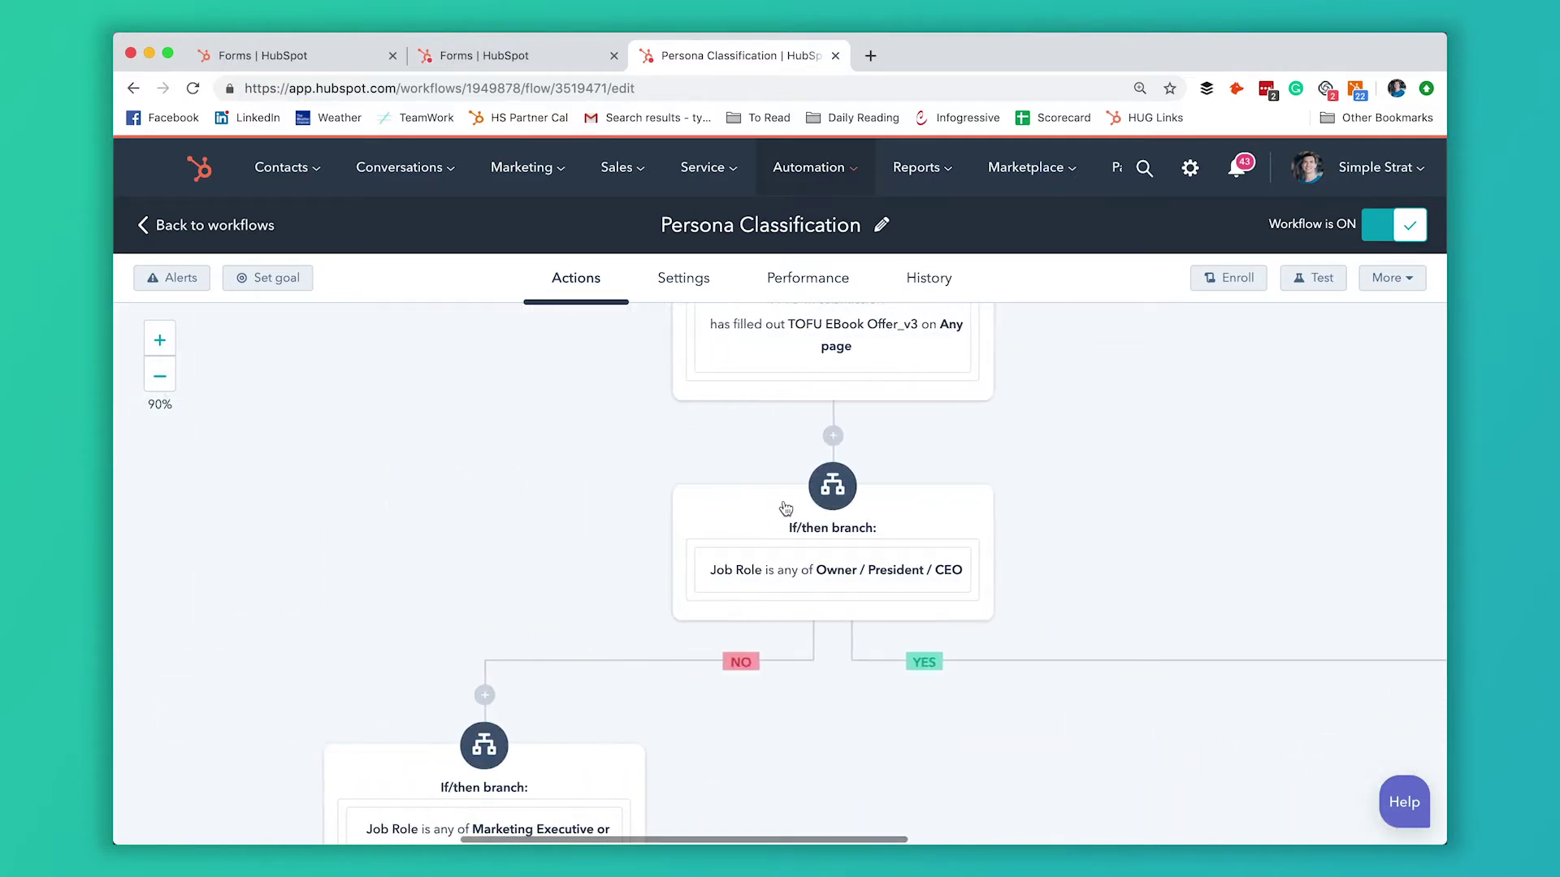
{"action": "scroll", "coordinate": [540, 517], "scroll_direction": "down", "scroll_amount": 5}
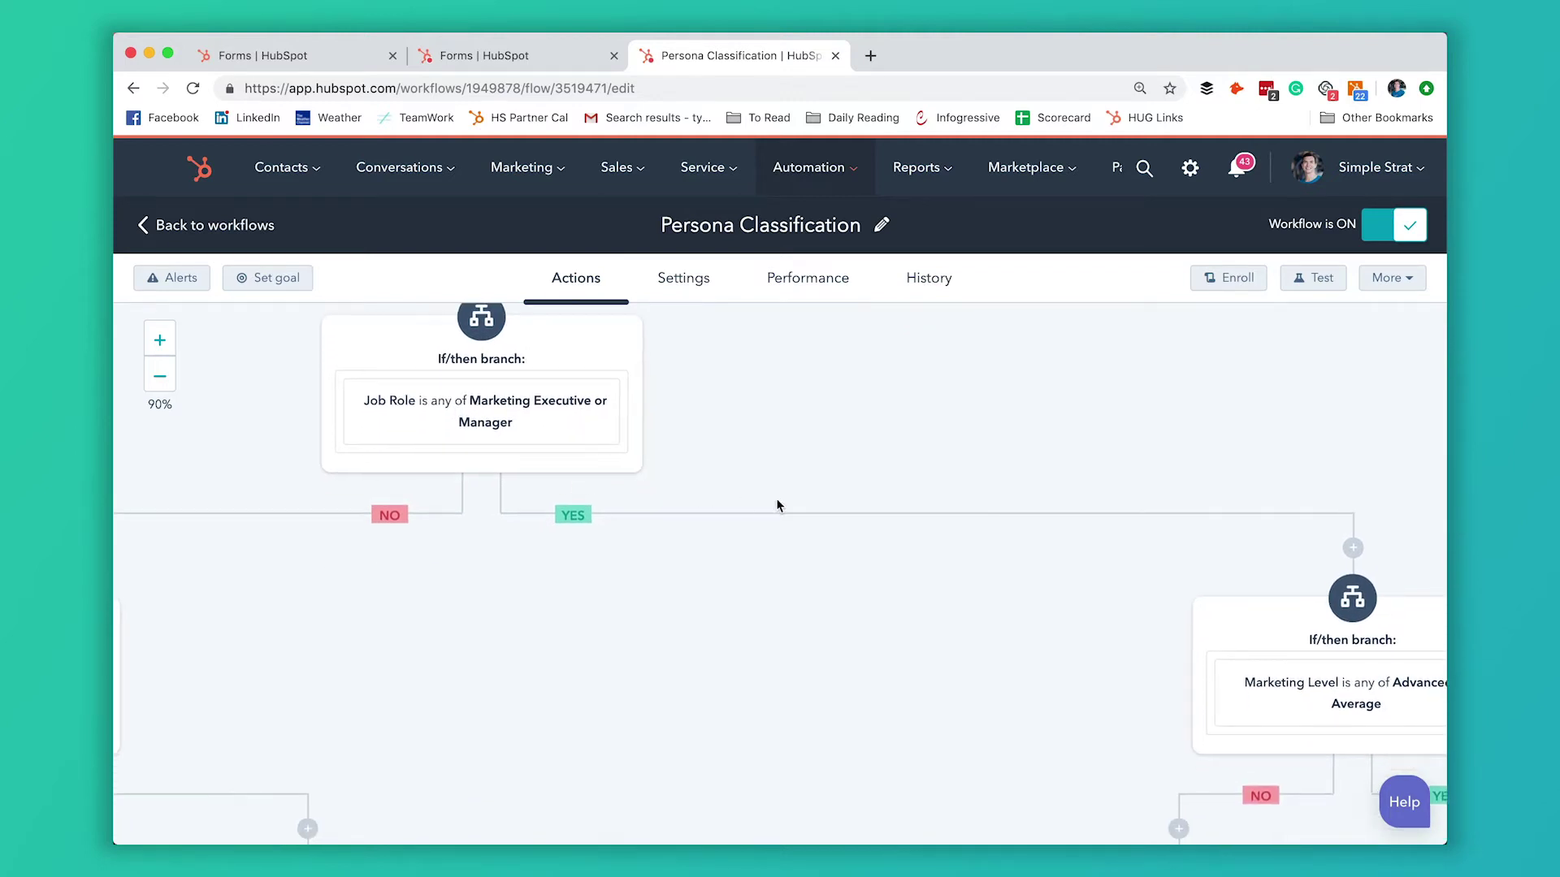
{"action": "scroll", "coordinate": [777, 498], "scroll_direction": "right", "scroll_amount": 6}
{"action": "scroll", "coordinate": [777, 498], "scroll_direction": "down", "scroll_amount": 2}
{"action": "scroll", "coordinate": [777, 504], "scroll_direction": "down", "scroll_amount": 4}
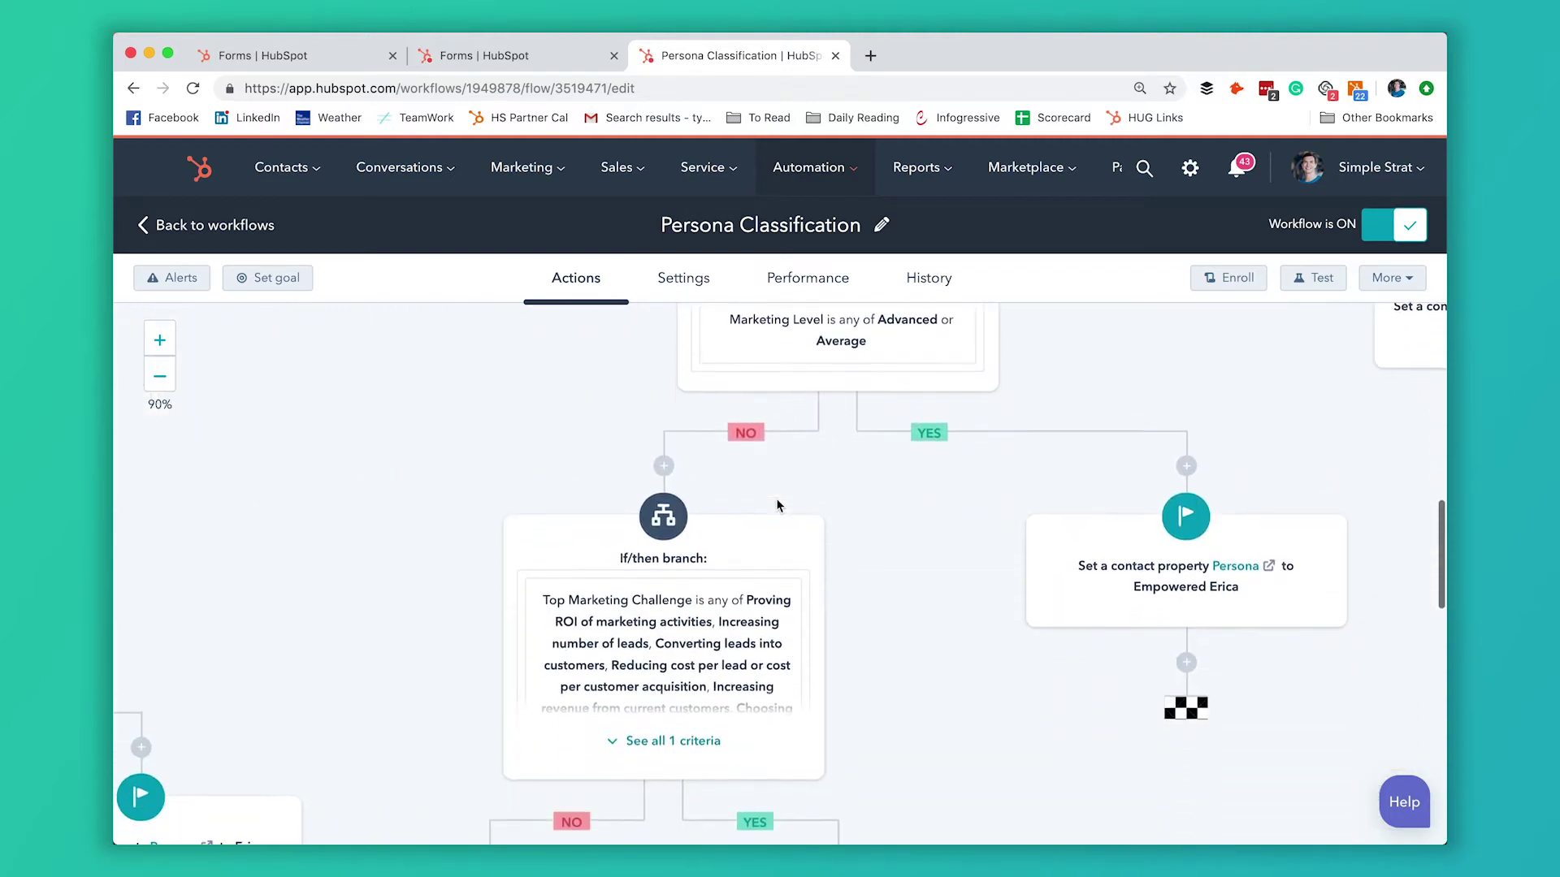
{"action": "scroll", "coordinate": [784, 503], "scroll_direction": "up", "scroll_amount": 1}
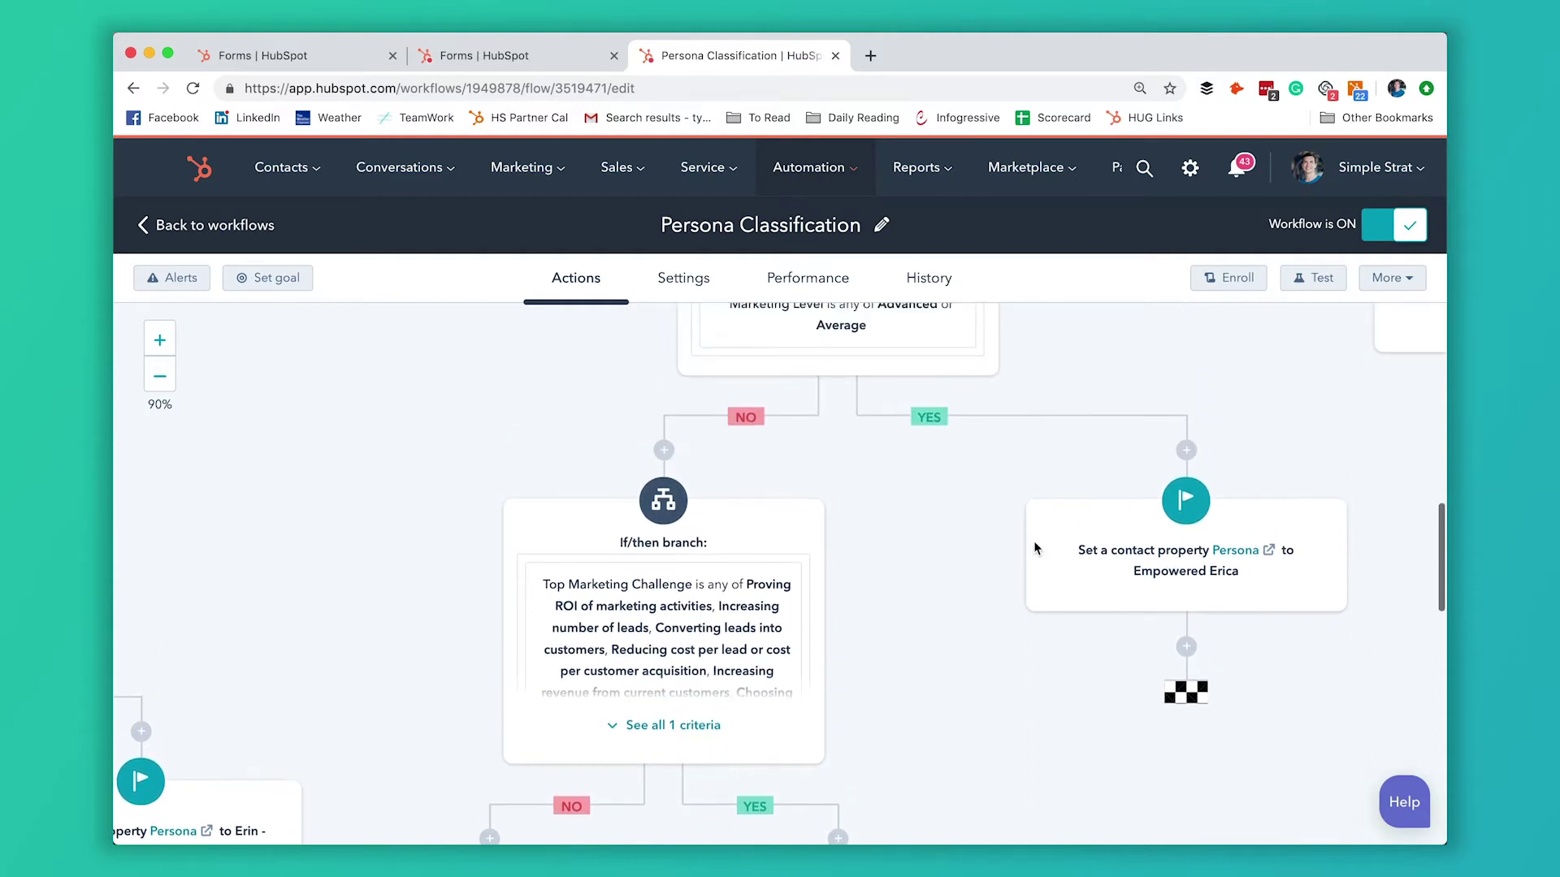
{"action": "scroll", "coordinate": [825, 603], "scroll_direction": "down", "scroll_amount": 1}
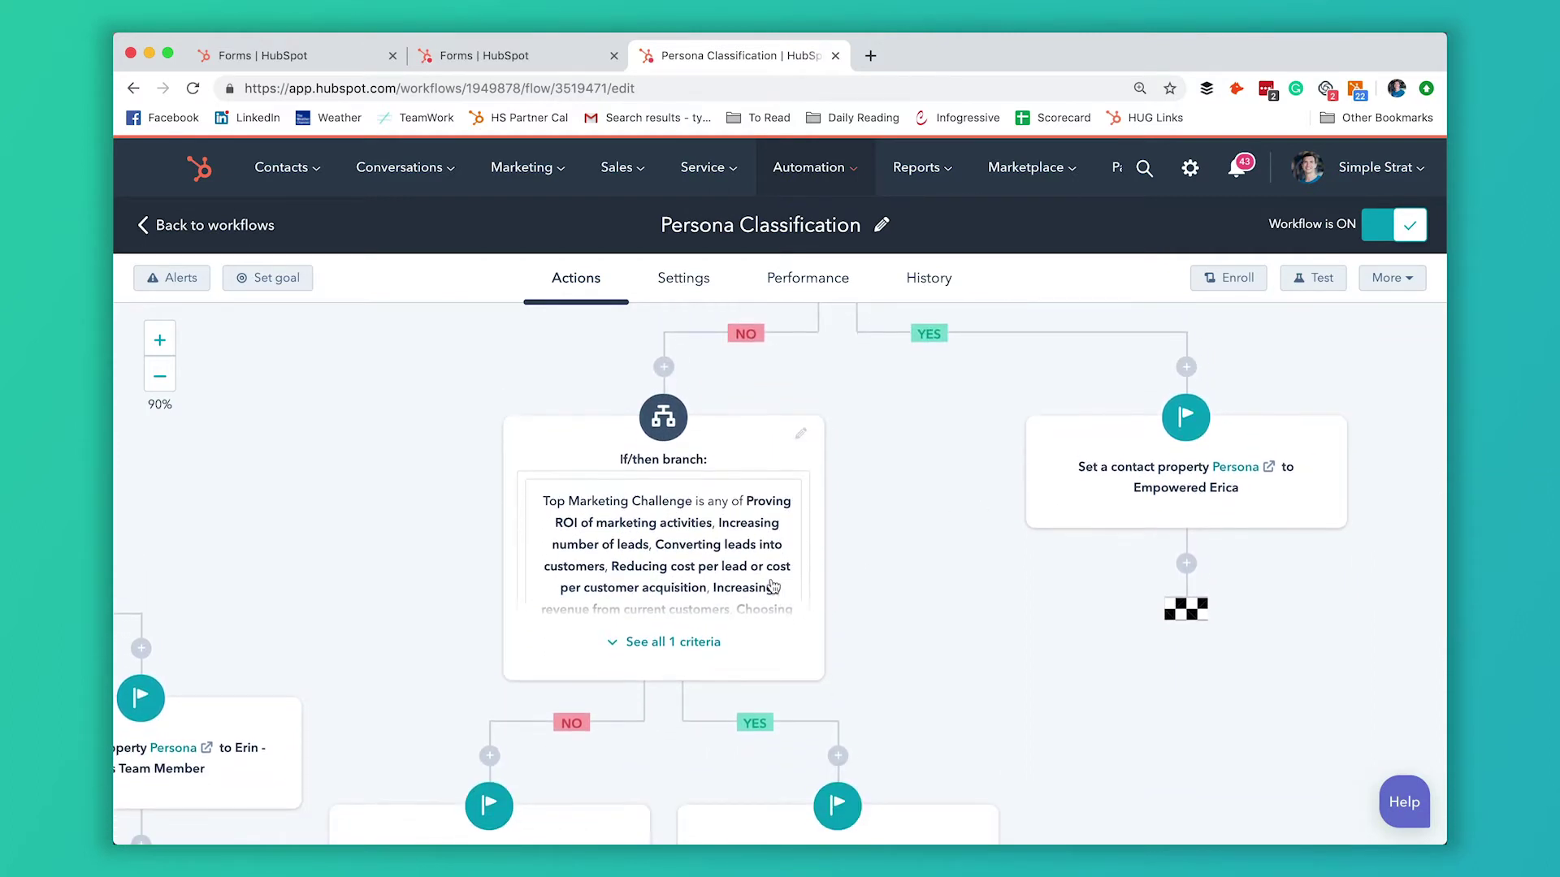
{"action": "scroll", "coordinate": [758, 575], "scroll_direction": "down", "scroll_amount": 2}
{"action": "scroll", "coordinate": [758, 575], "scroll_direction": "up", "scroll_amount": 2}
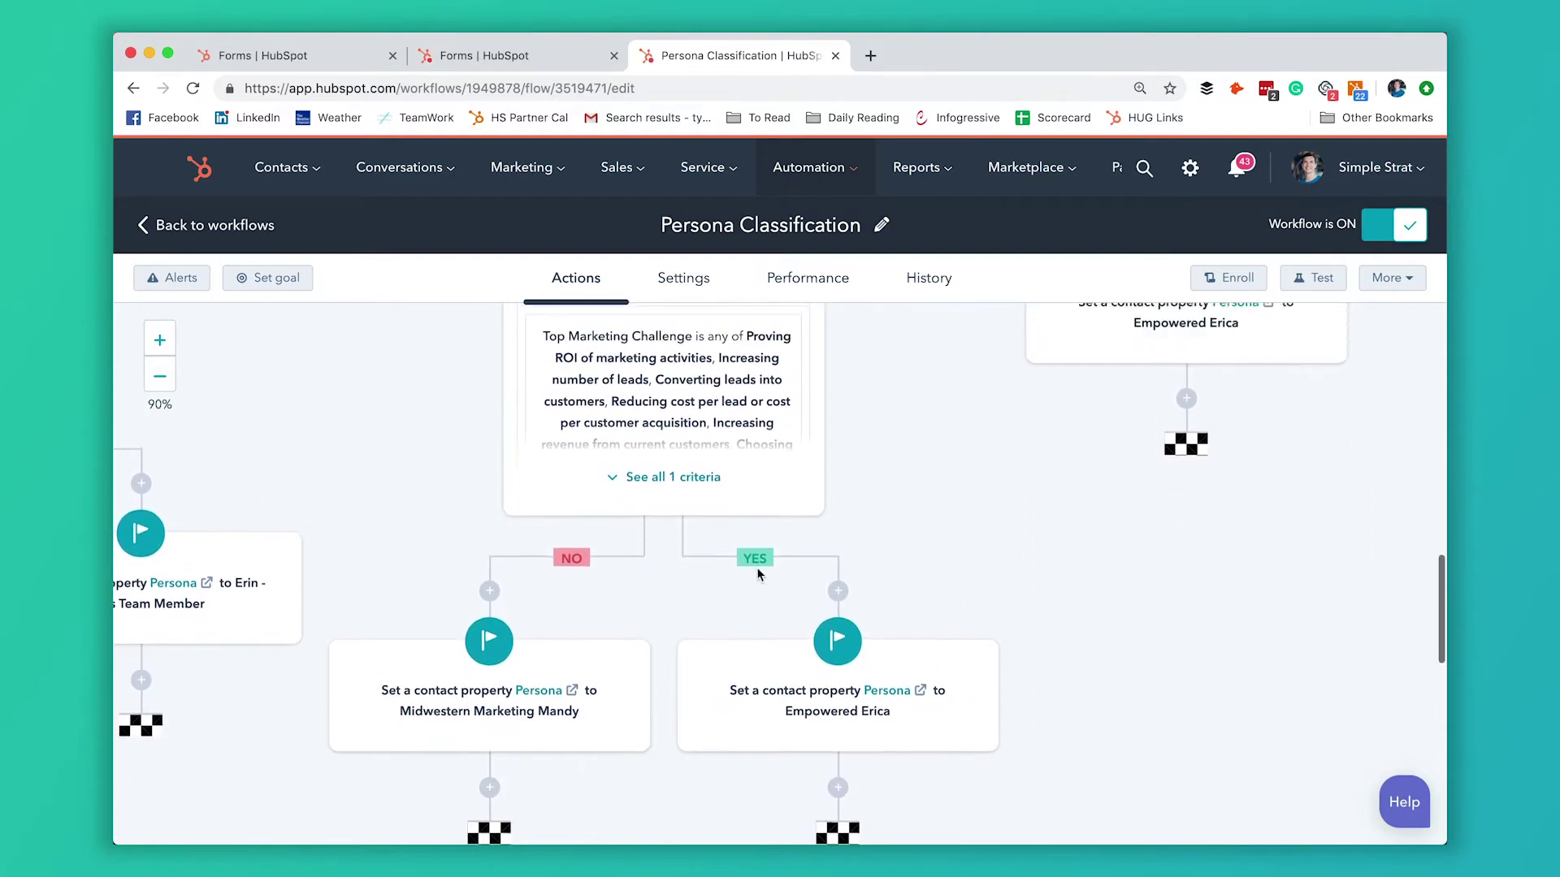
{"action": "scroll", "coordinate": [757, 575], "scroll_direction": "up", "scroll_amount": 15}
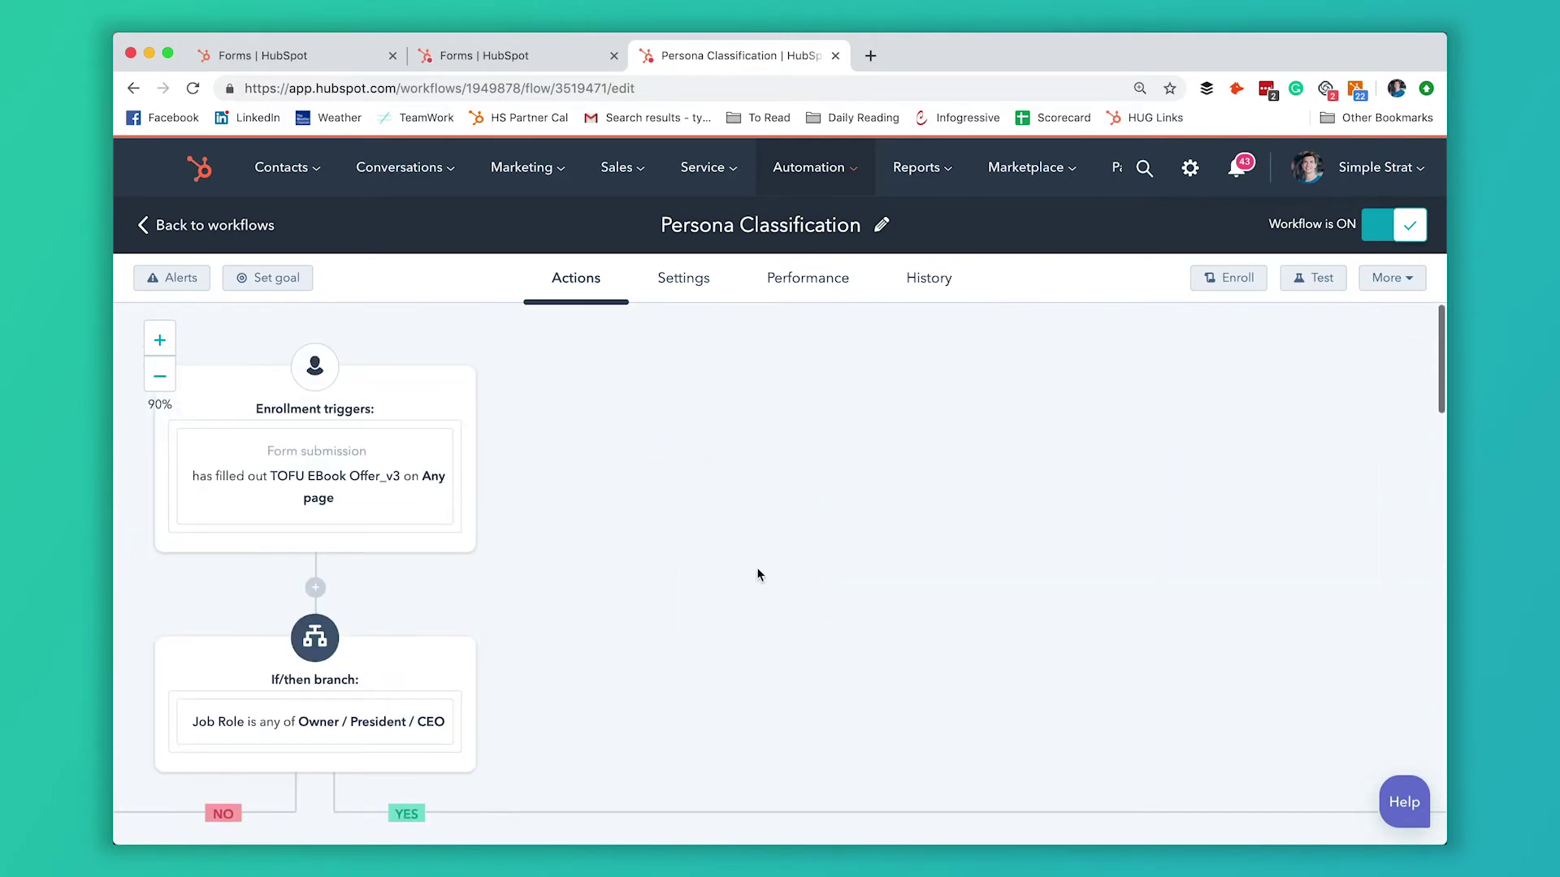
{"action": "scroll", "coordinate": [757, 567], "scroll_direction": "left", "scroll_amount": 6}
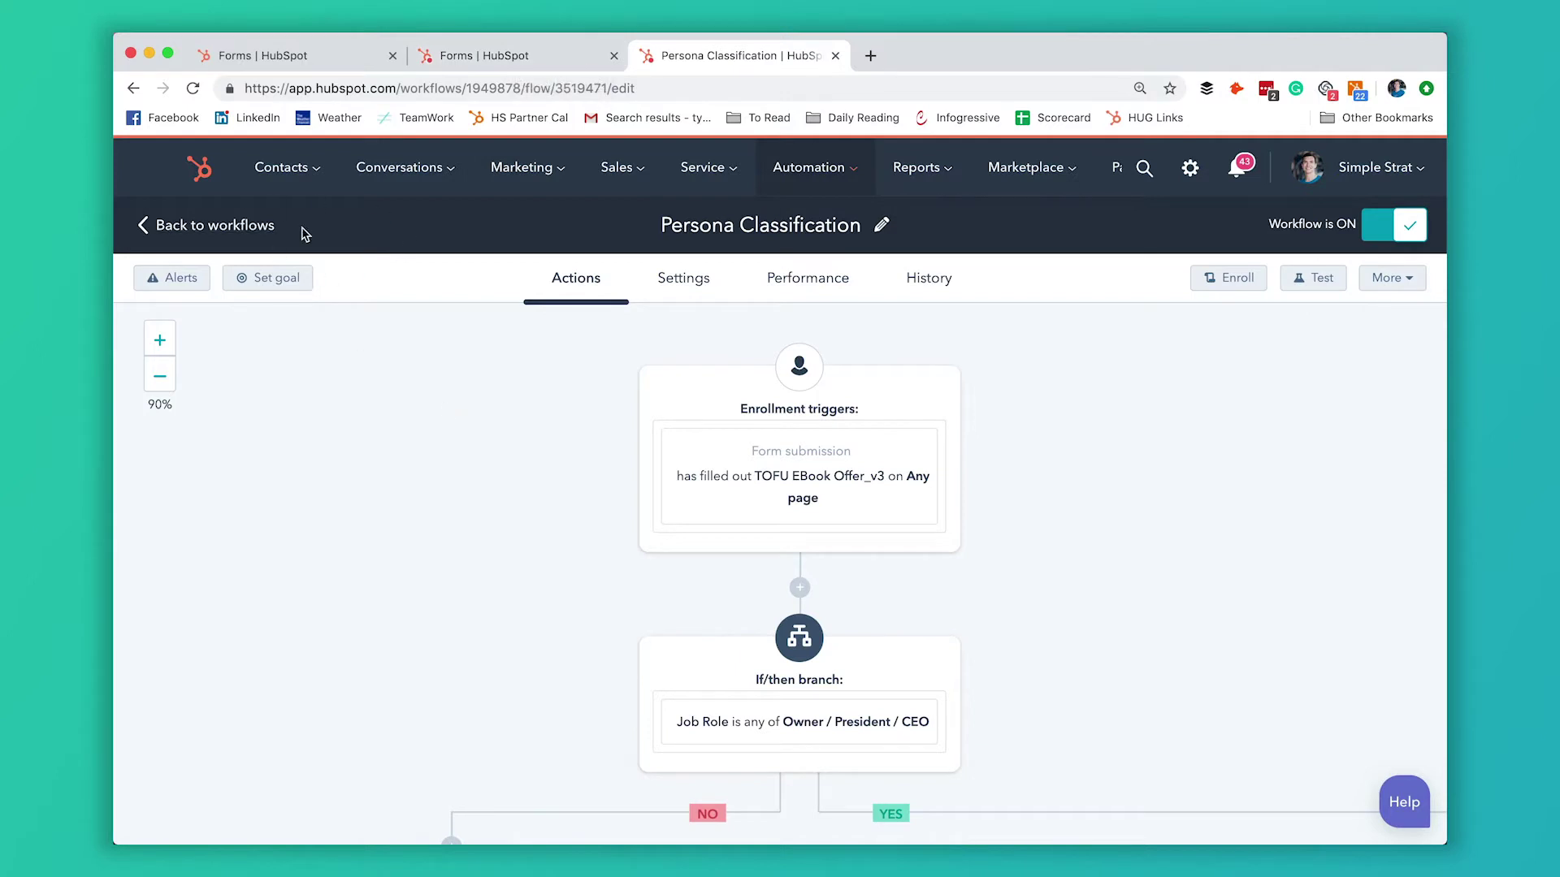
{"action": "left_click", "coordinate": [198, 184]}
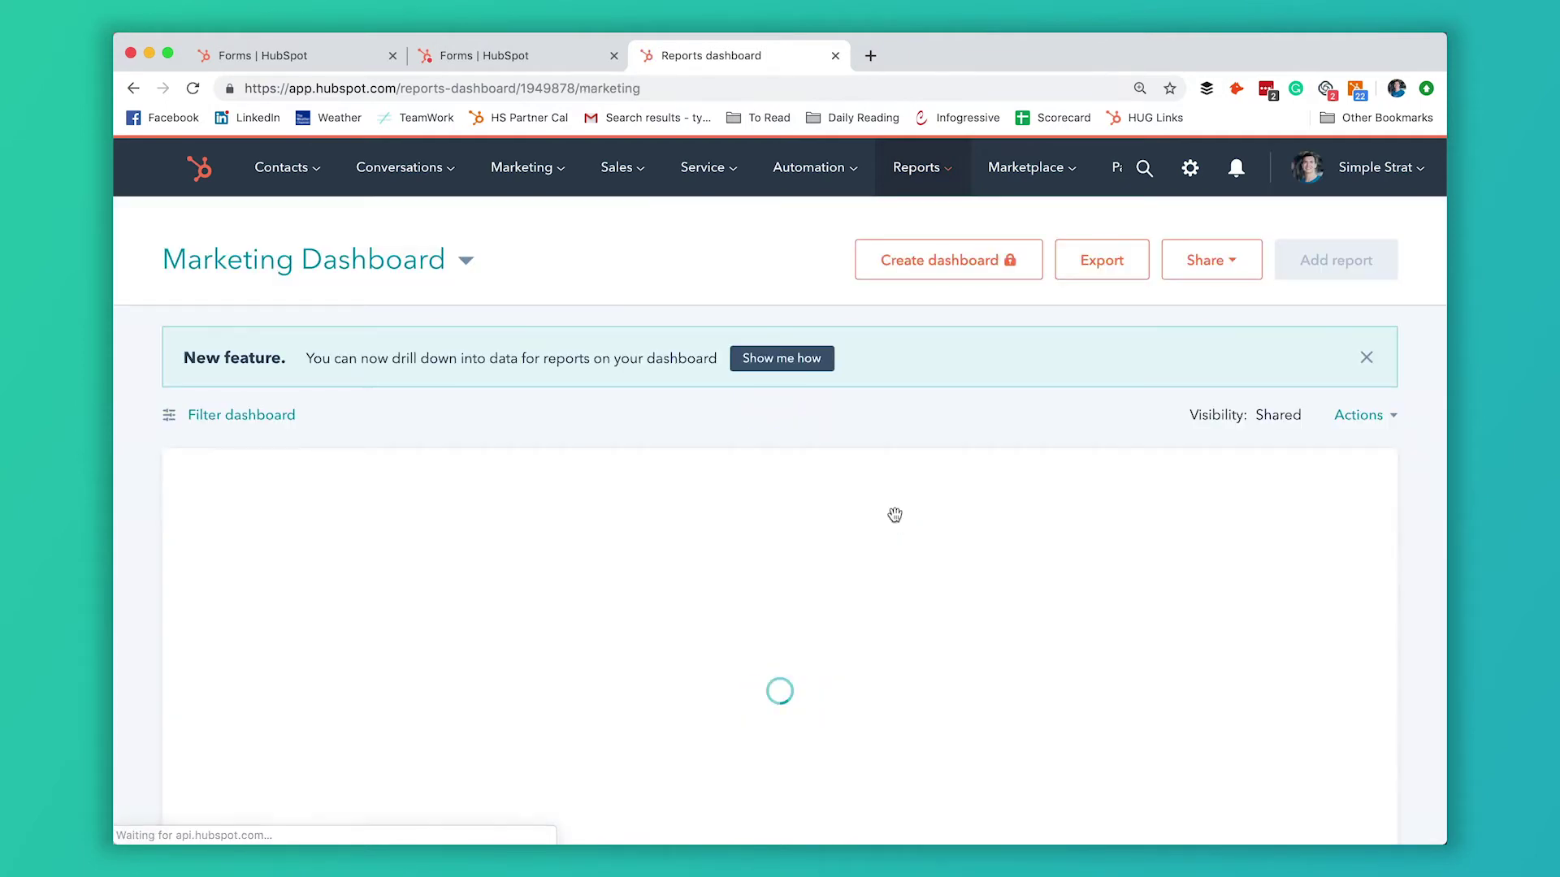
Scroll the Marketing Dashboard down to the Personas Over Time chart of contacts per persona.
{"action": "scroll", "coordinate": [894, 515], "scroll_direction": "down", "scroll_amount": 10}
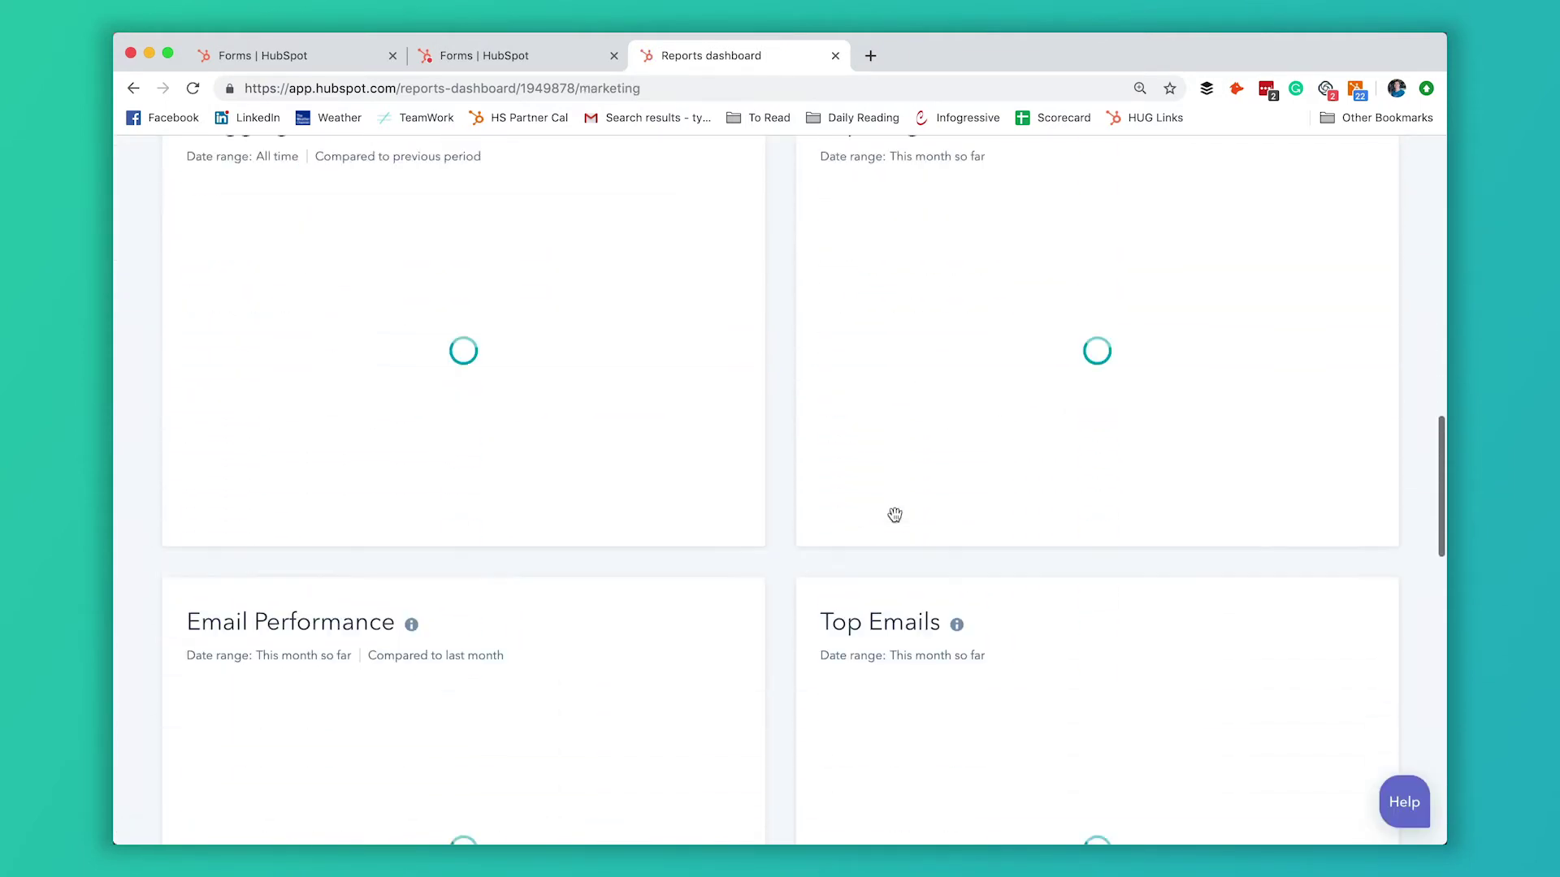
{"action": "scroll", "coordinate": [894, 515], "scroll_direction": "down", "scroll_amount": 13}
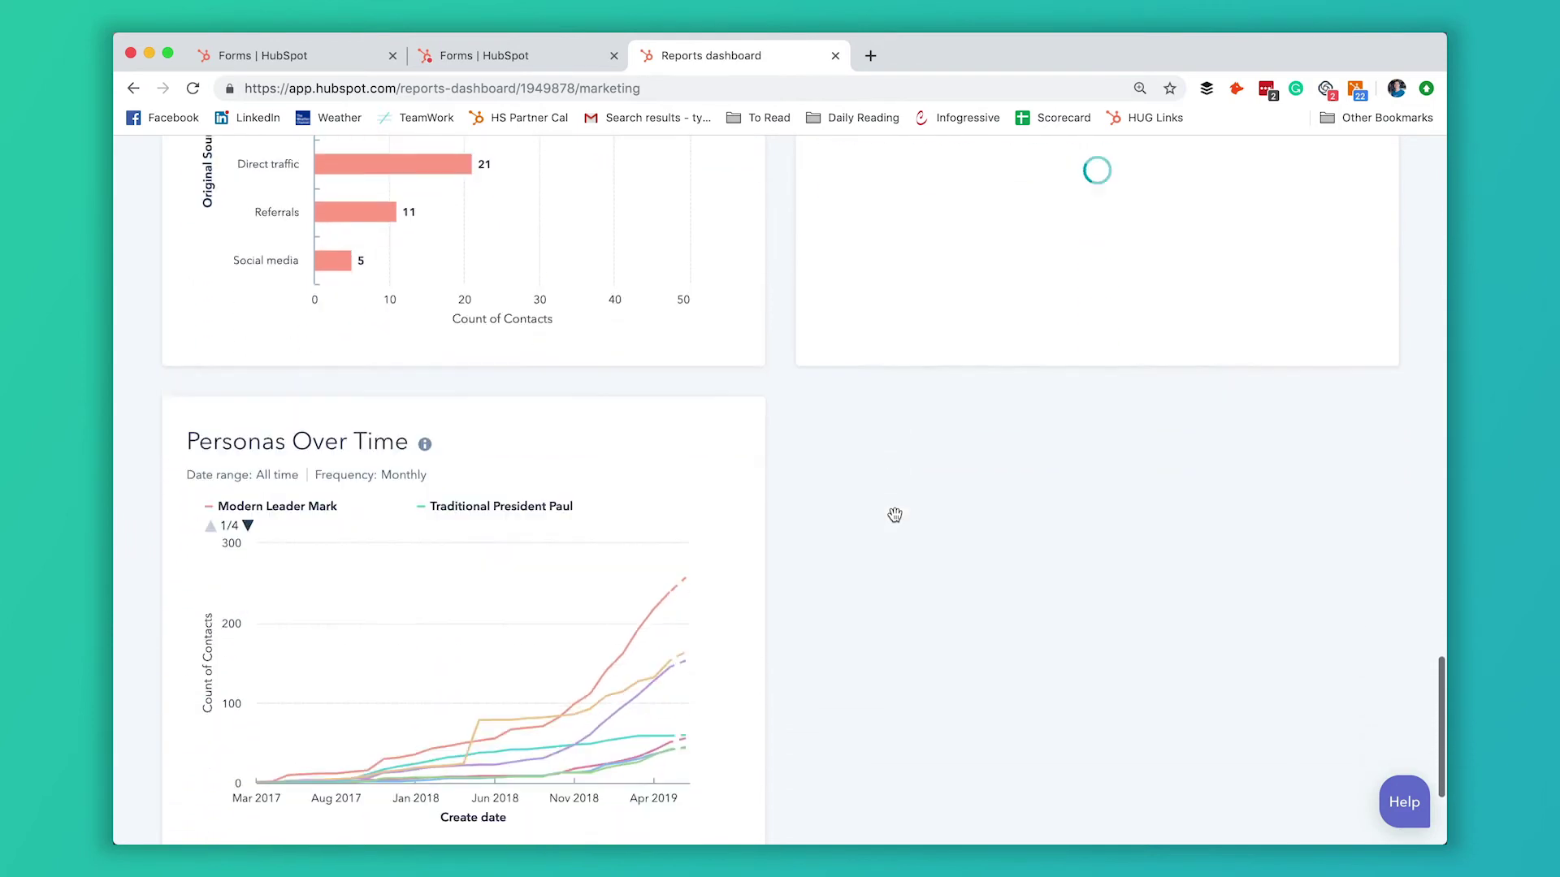
{"action": "scroll", "coordinate": [894, 515], "scroll_direction": "down", "scroll_amount": 3}
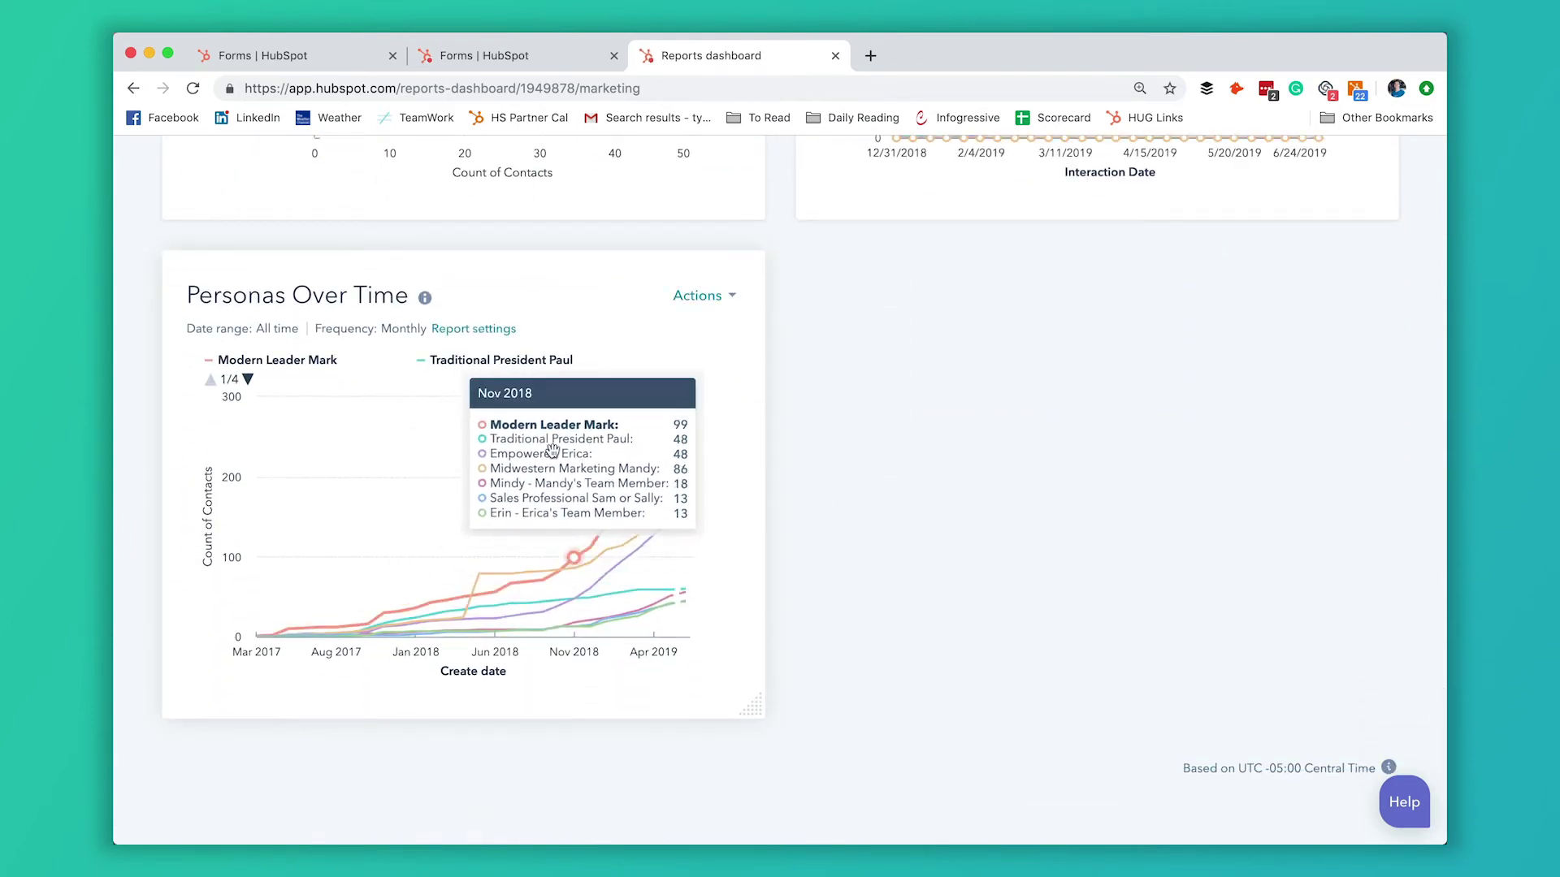